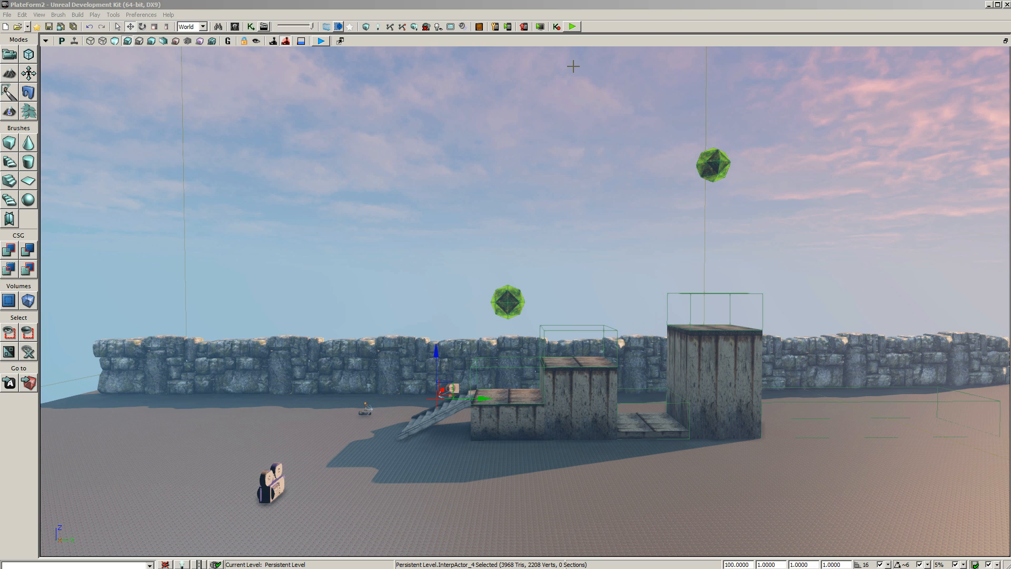
Step: Start a play test of the level and run the character up the stairs, jumping through the green target and onto the second block
left_click(574, 30)
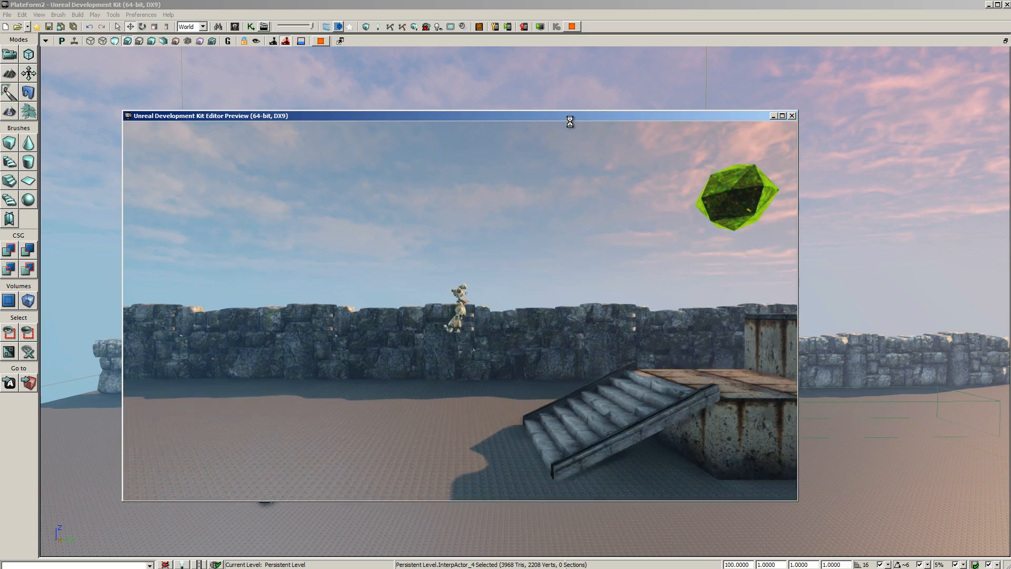
key("d")
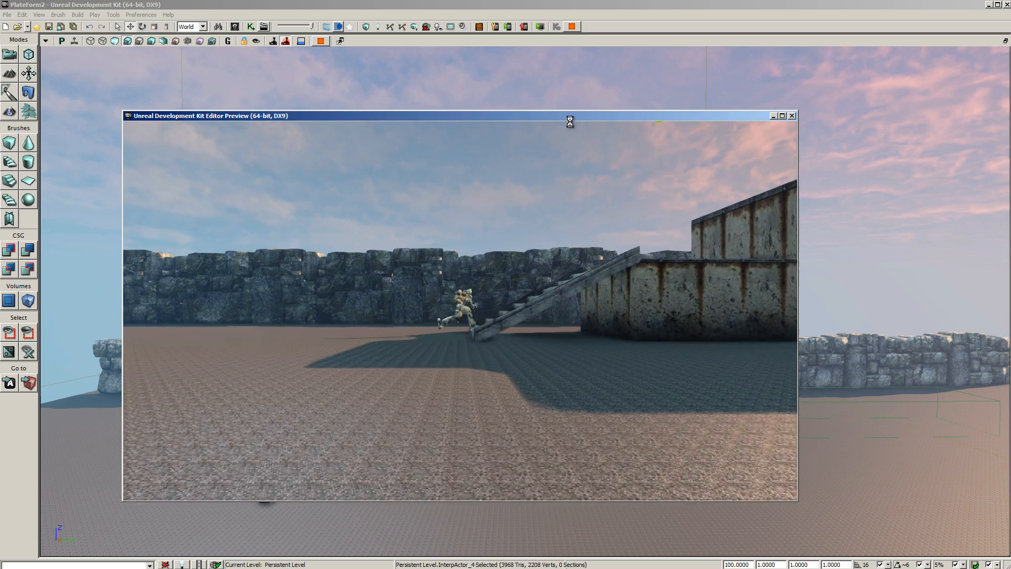
key("d")
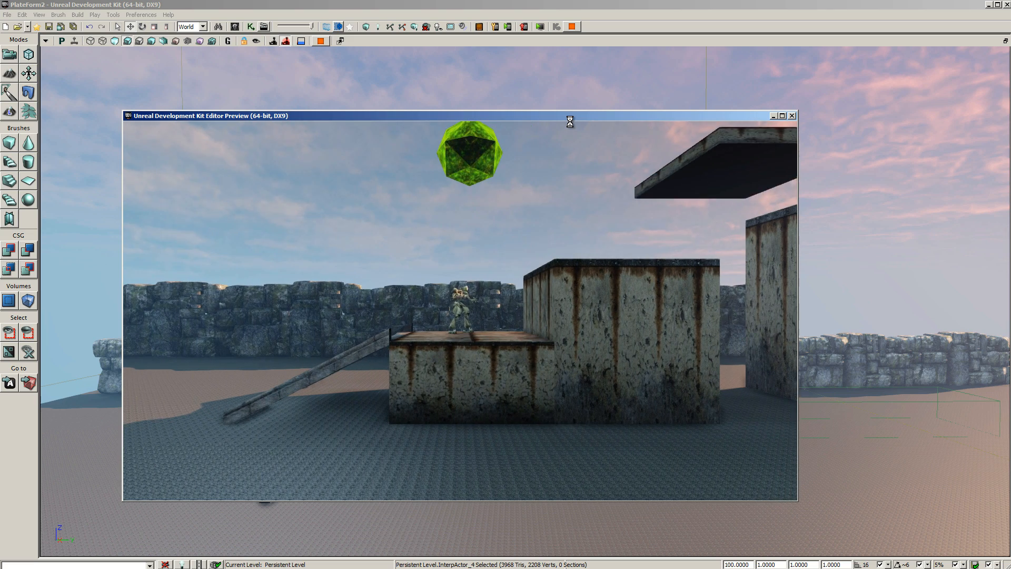
key("space")
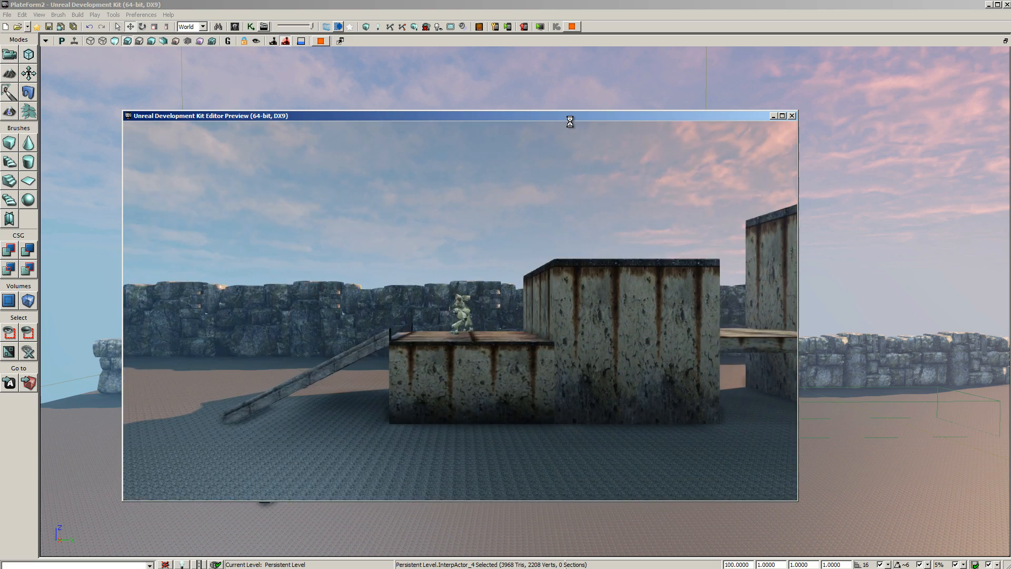
key("d")
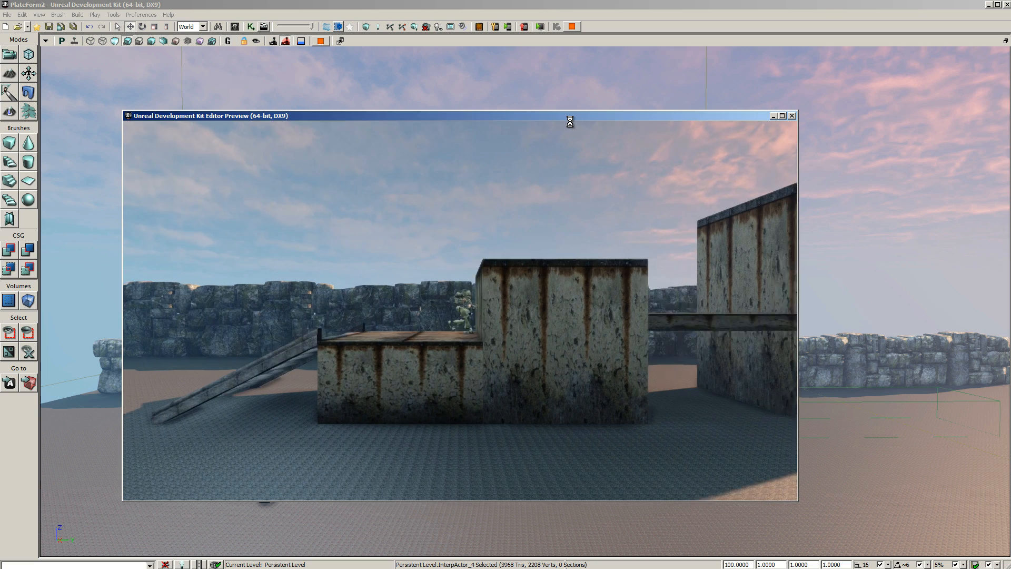
key("space")
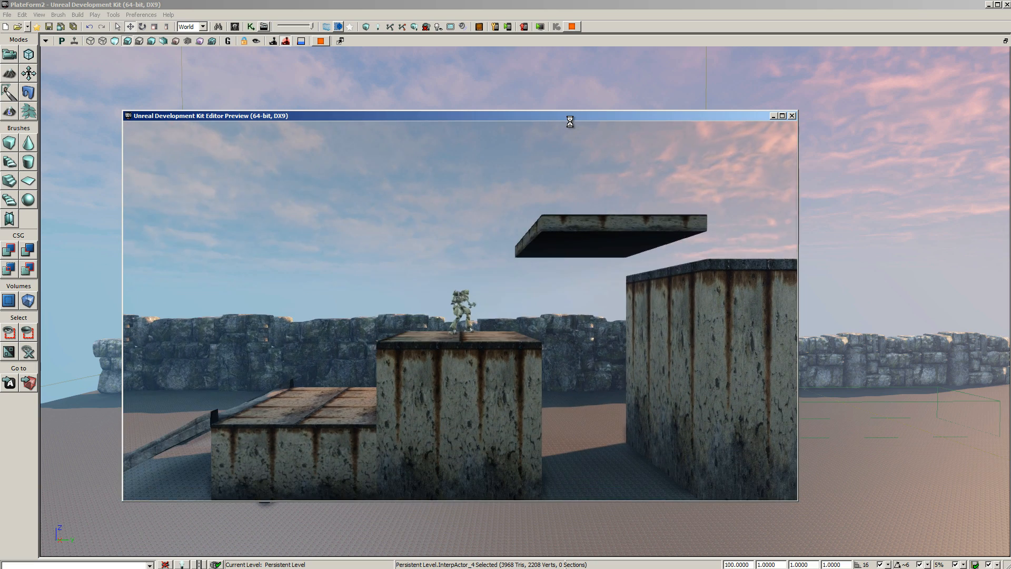
key("space")
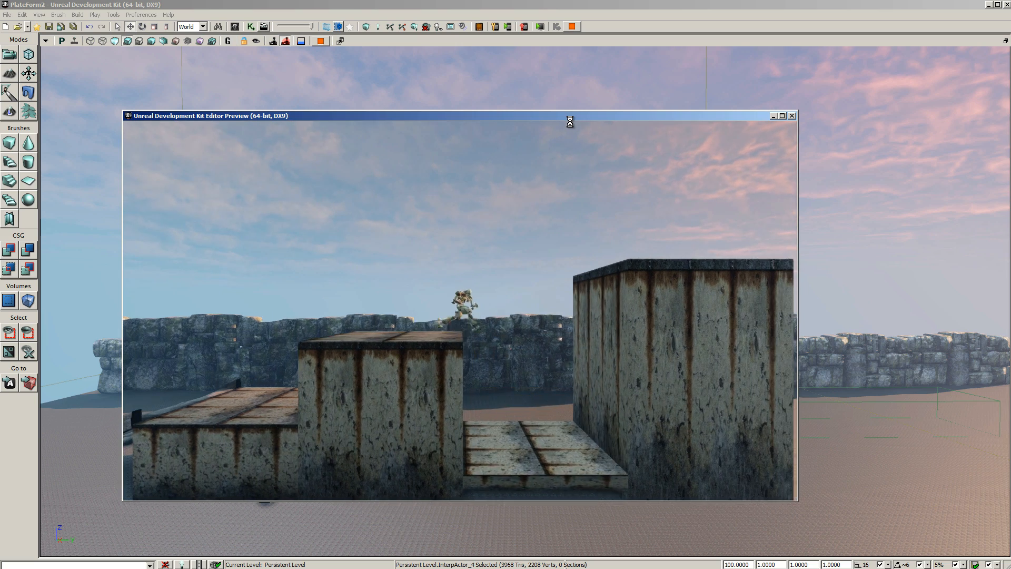
key("d")
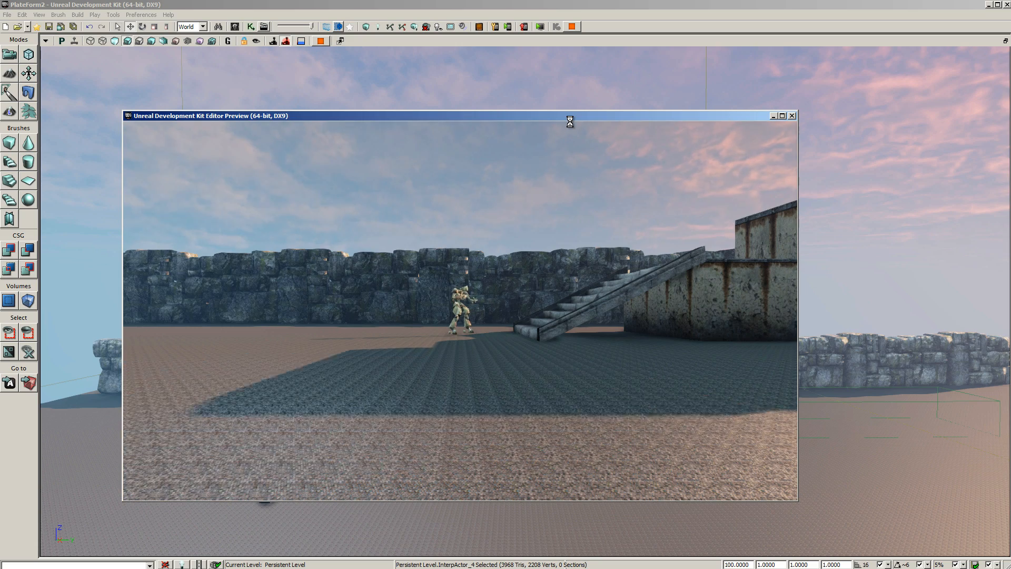
Step: Test the course again from the stairs, riding the moving platform toward the tall block and running off the far side
key("d")
key("space")
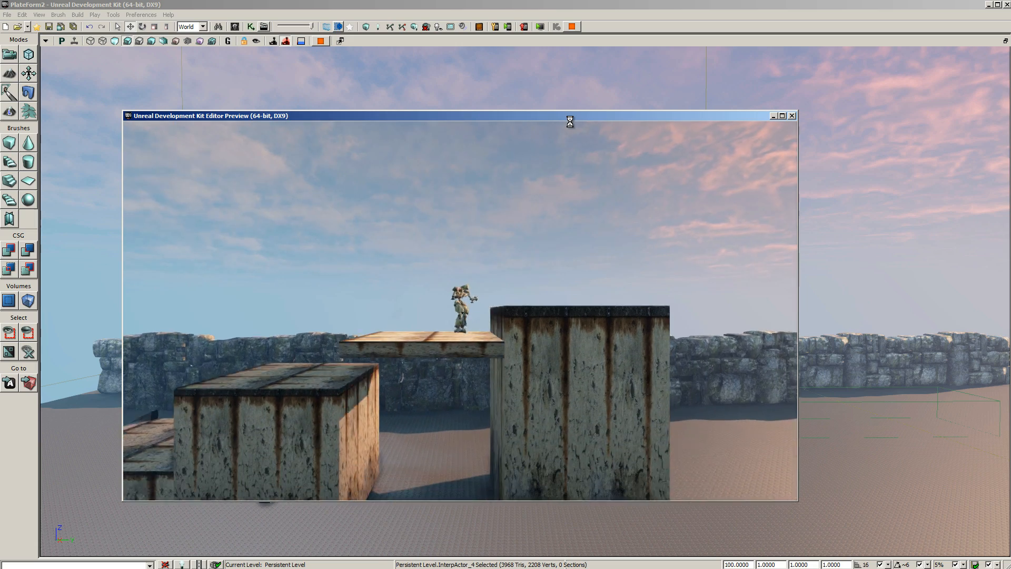
key("d")
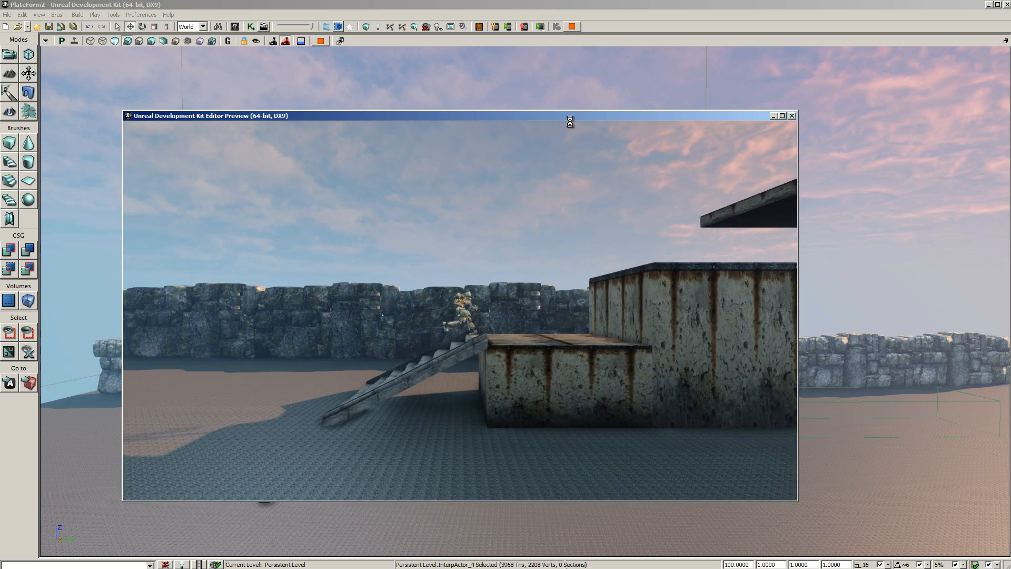
key("space")
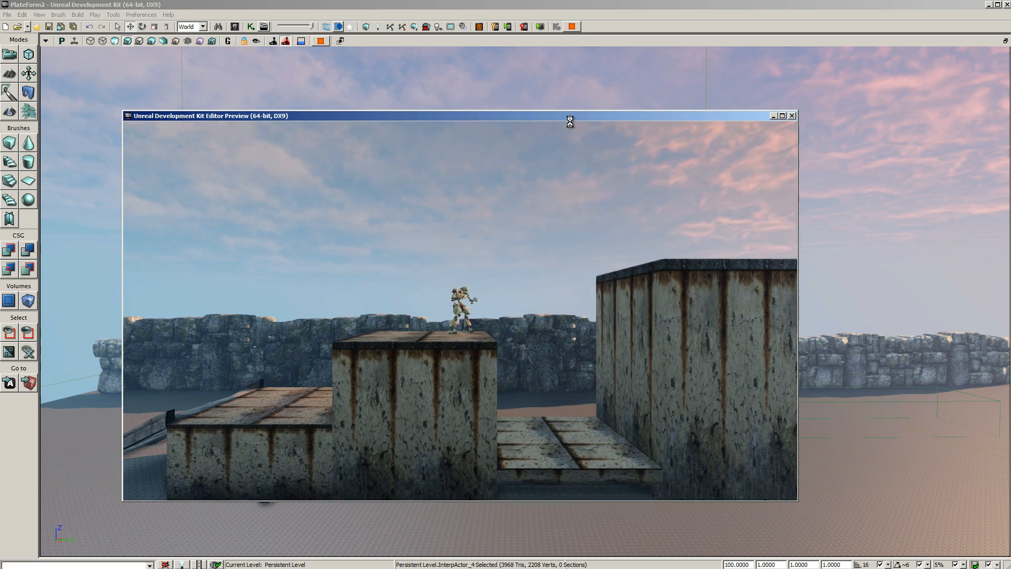
key("d")
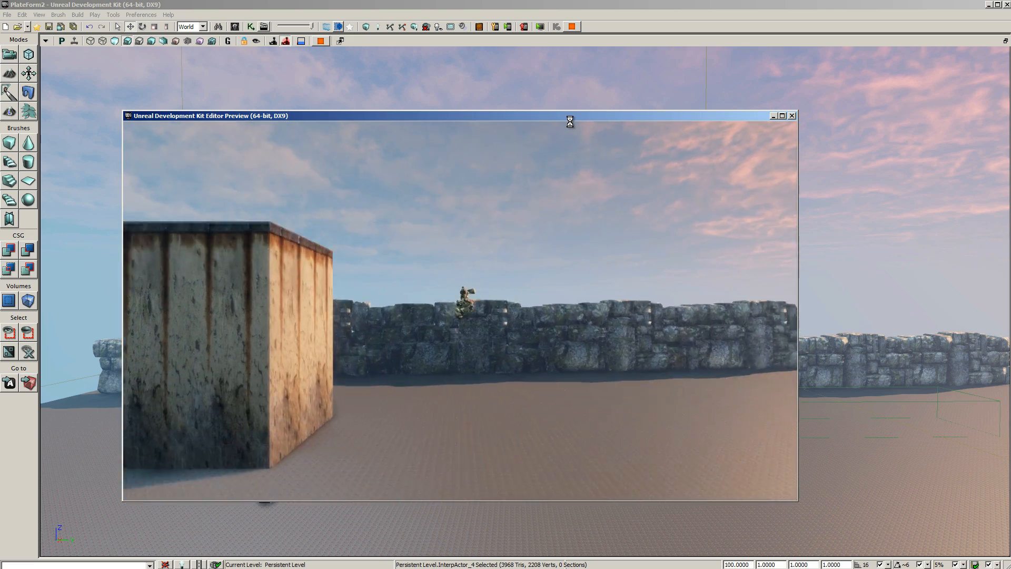
Step: Replay the course from the stairs up to the tall block, drop off its far side and end the play test
key("d")
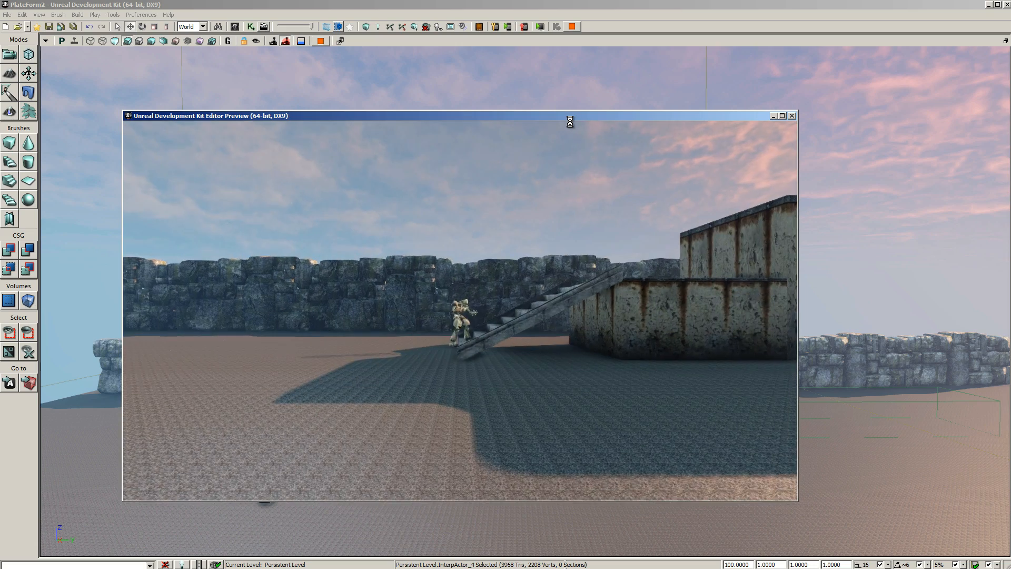
key("space")
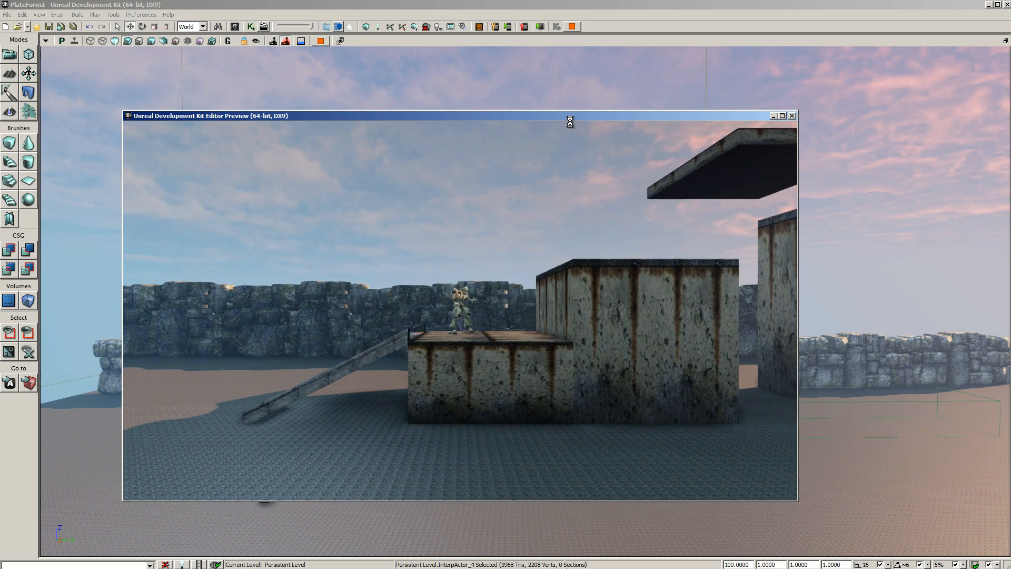
key("d")
key("space")
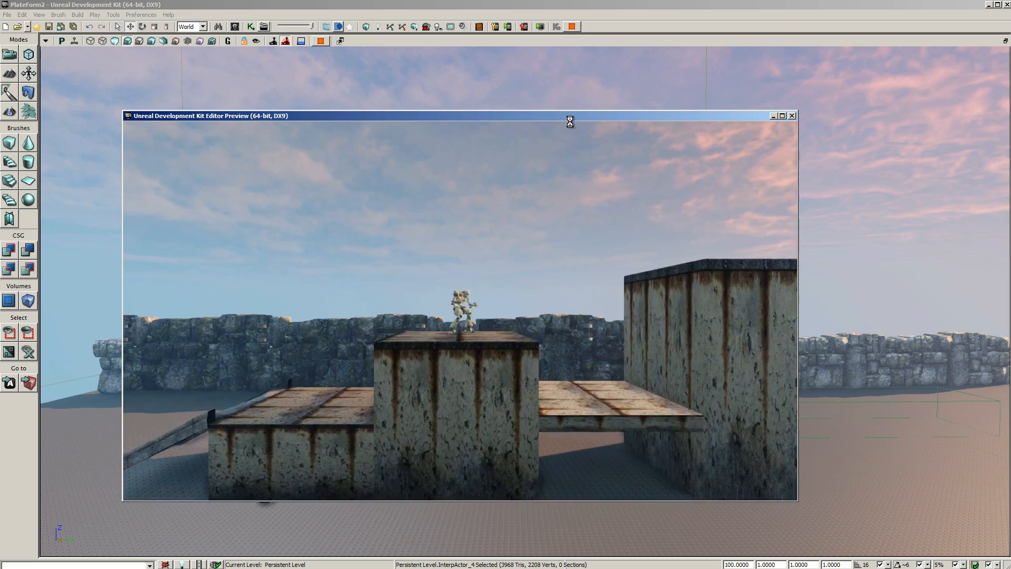
key("d")
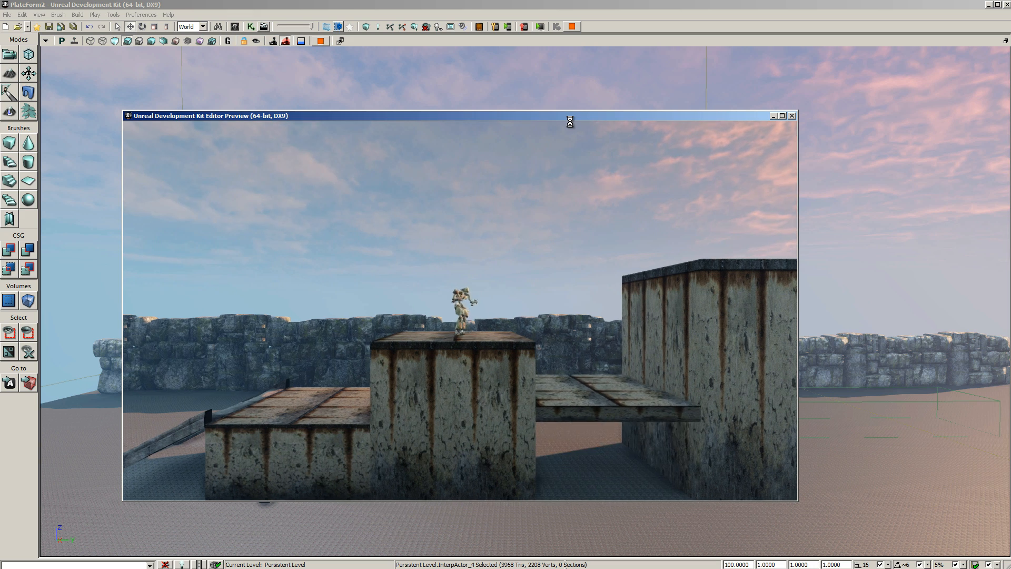
key("space")
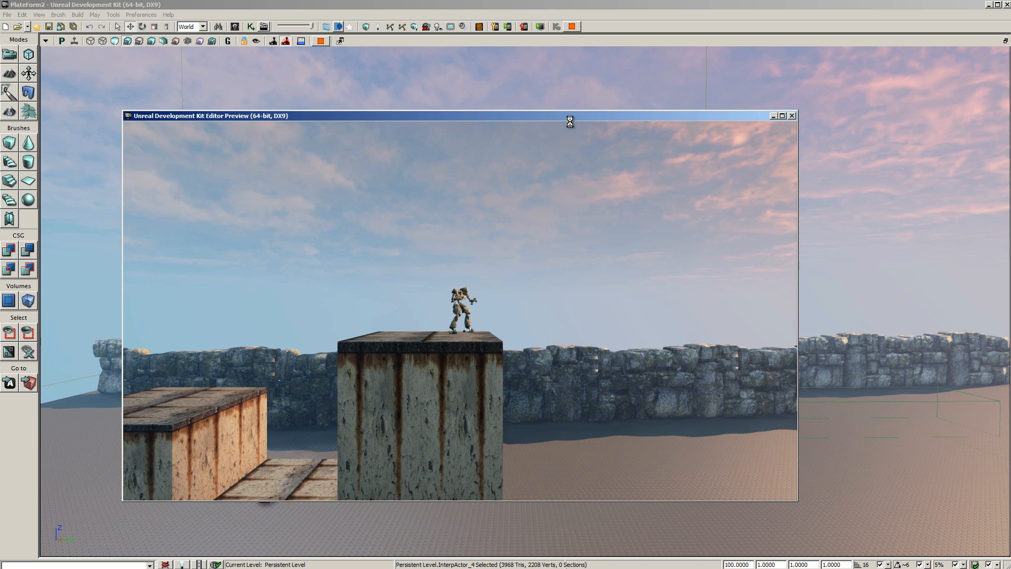
key("space")
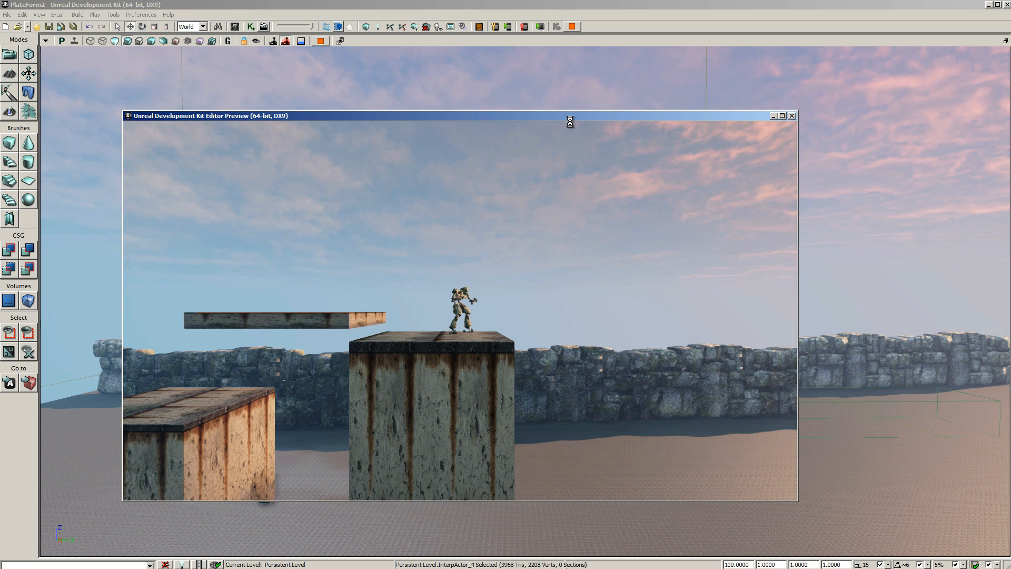
key("d")
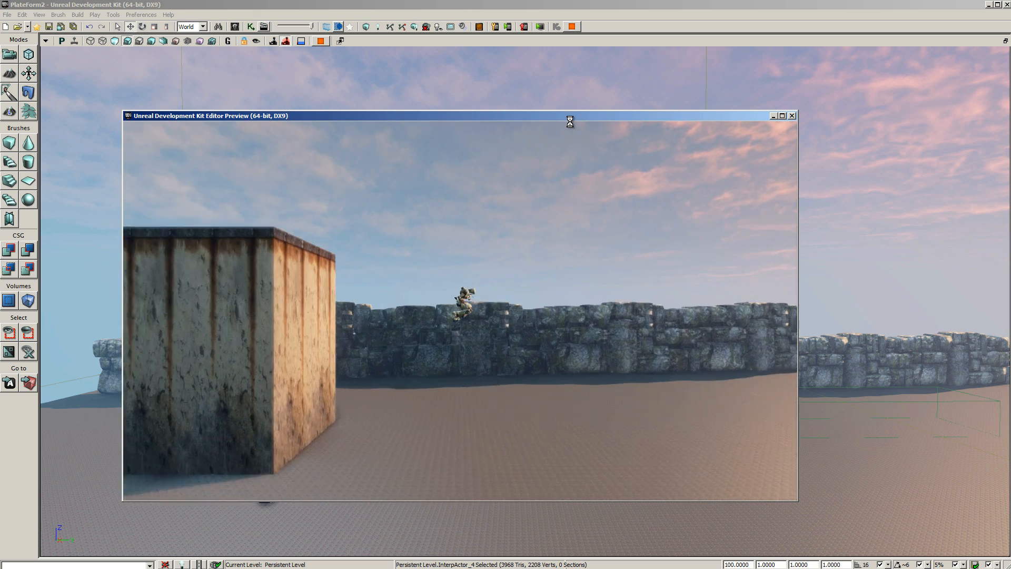
key("Escape")
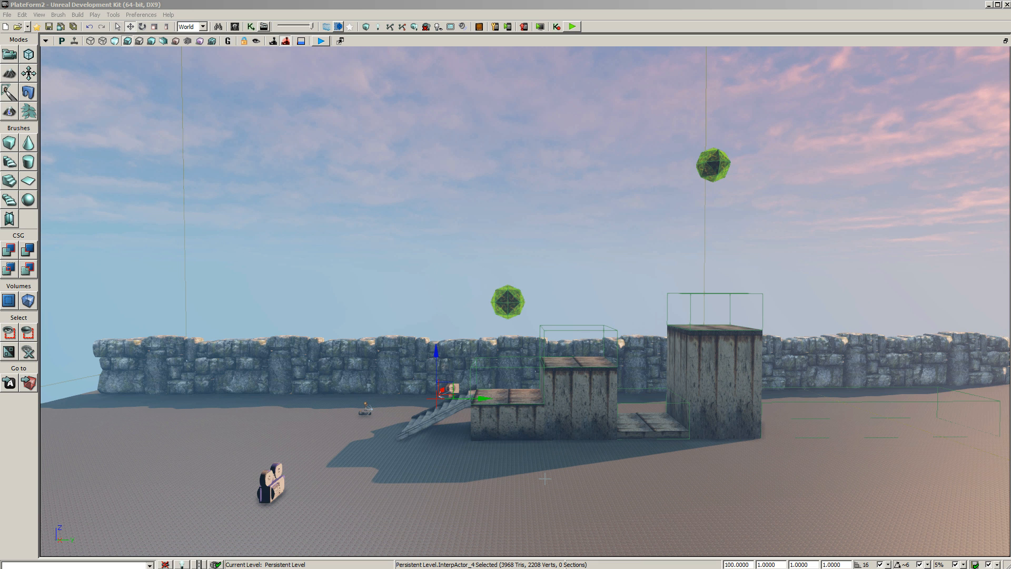
Step: Open the level's Kismet sequence, examine its trigger, teleport and Matinee nodes, and return to the level editor
left_click_drag(551, 478, 561, 485)
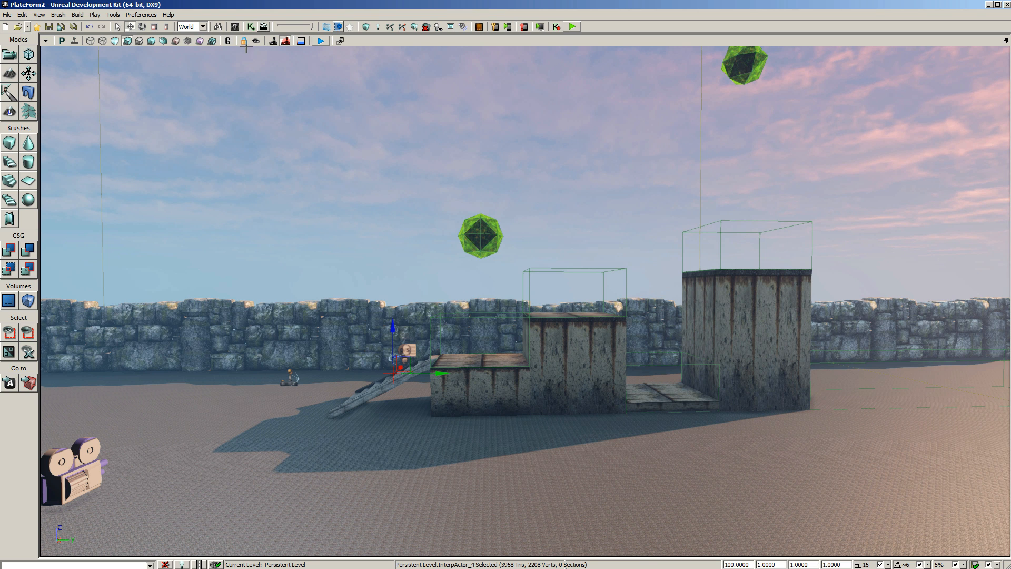
left_click(251, 27)
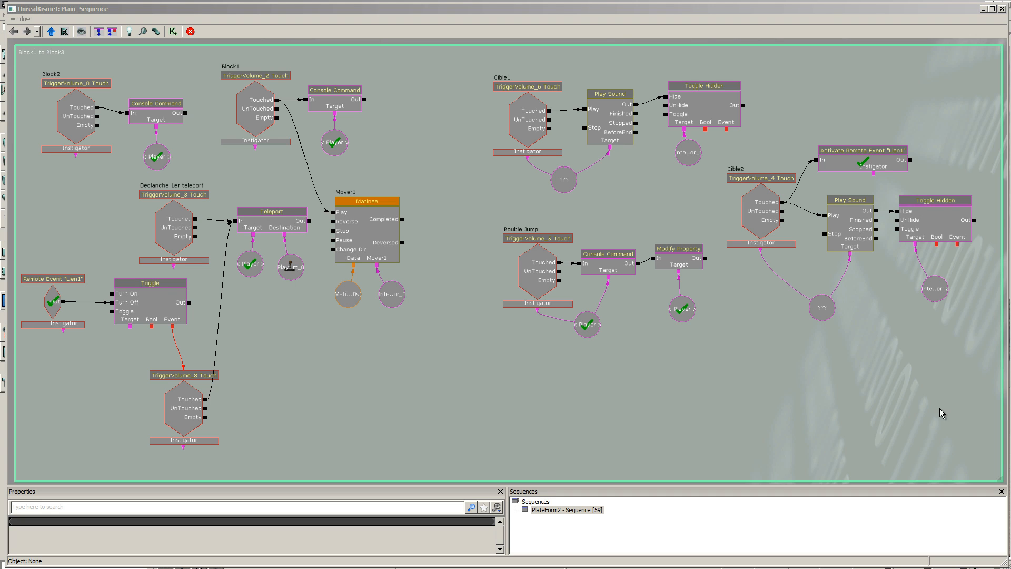
left_click(1010, 568)
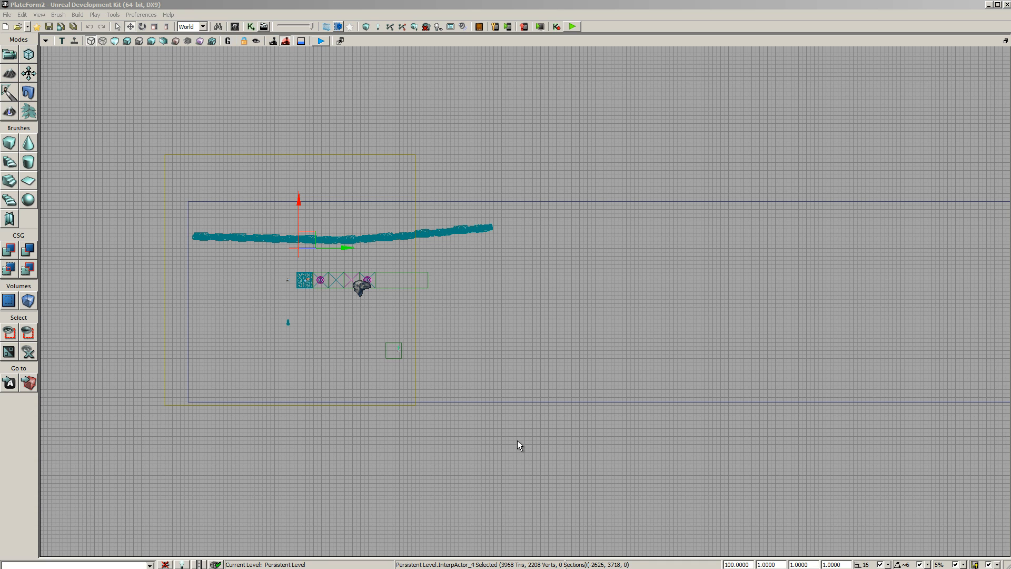
Step: Select the long floor brush in the top view and examine its extent around the level
left_click(525, 403)
scroll(561, 426, "down", 2)
mouse_move(661, 462)
left_mouse_down()
mouse_move(584, 455)
mouse_move(592, 453)
left_mouse_up()
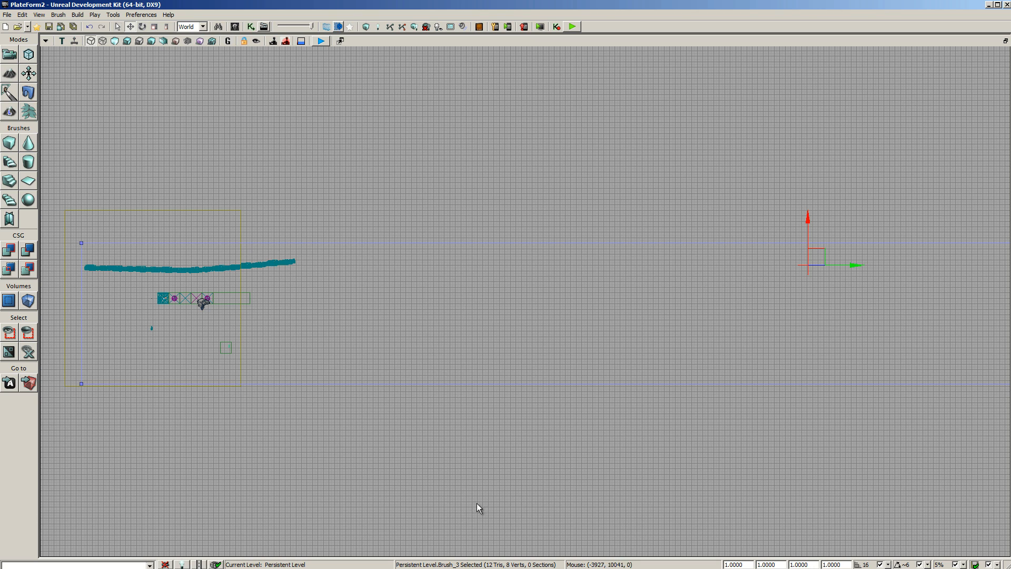
left_click_drag(447, 499, 542, 524)
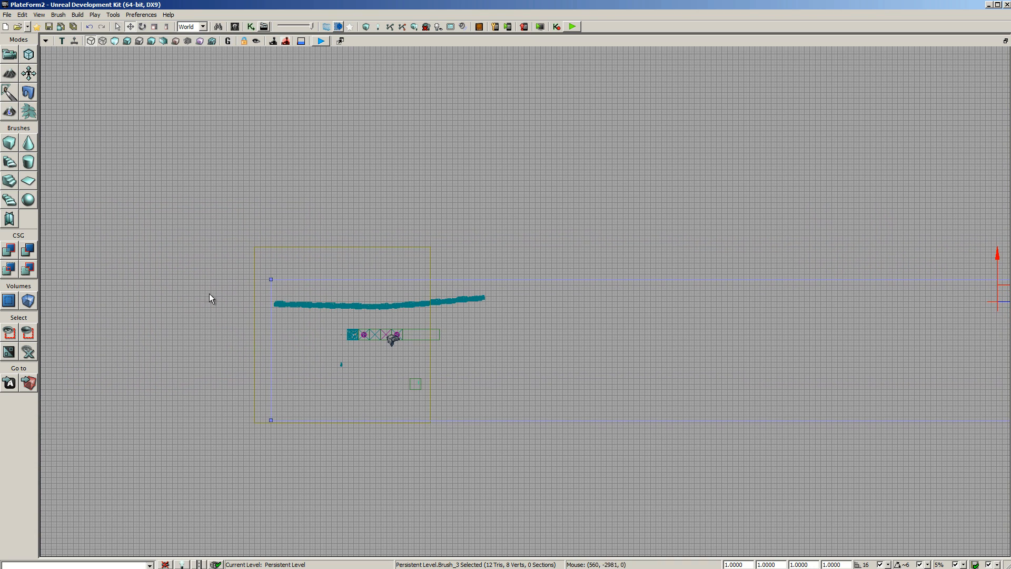
Step: Switch the viewport to perspective with lit shading, looking over the floor
left_click(61, 41)
left_click(61, 41)
left_click(61, 41)
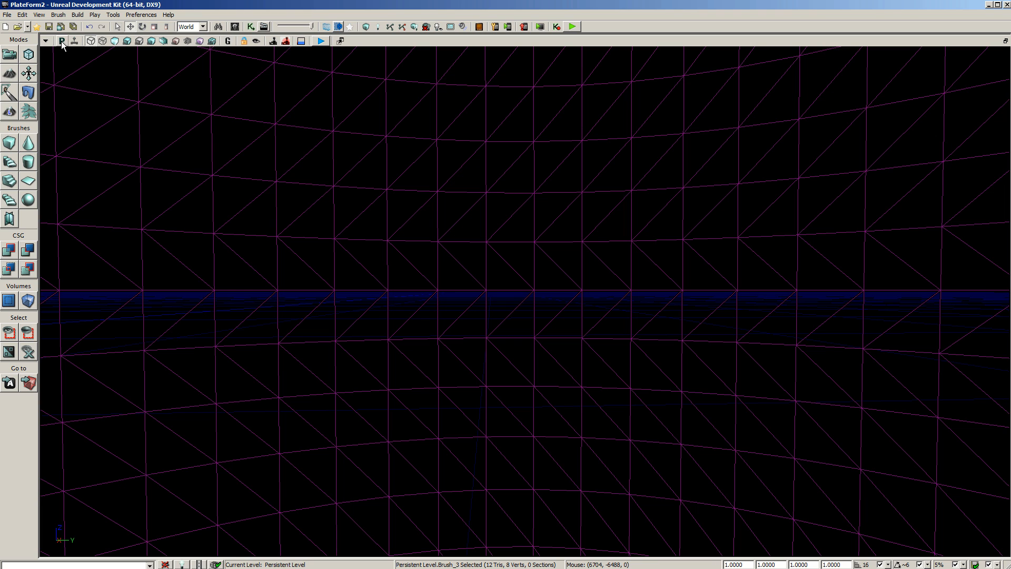
left_click(127, 41)
left_click_drag(312, 308, 322, 382)
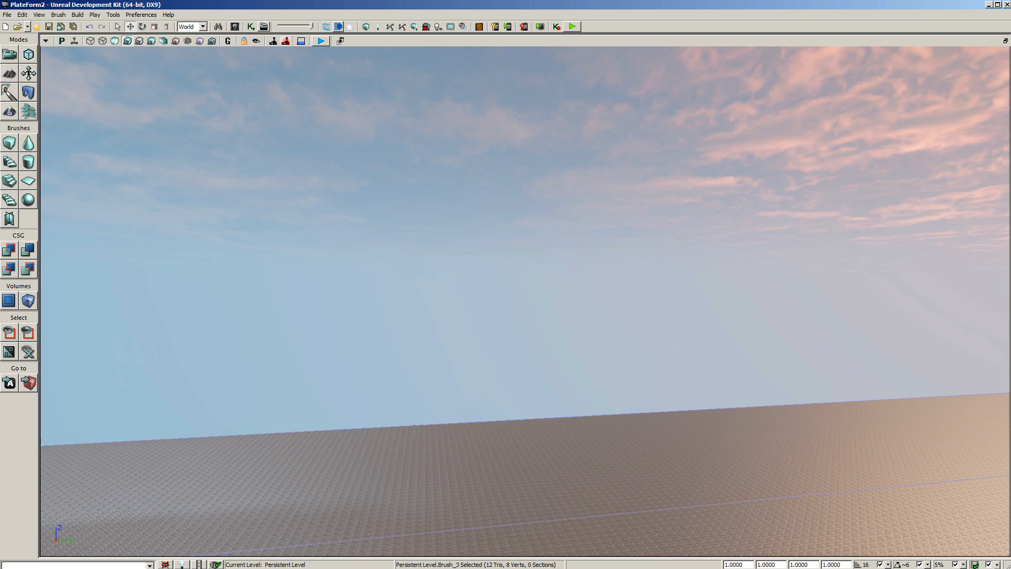
Step: Select the floor surface and locate its material in the Content Browser
left_click(482, 462)
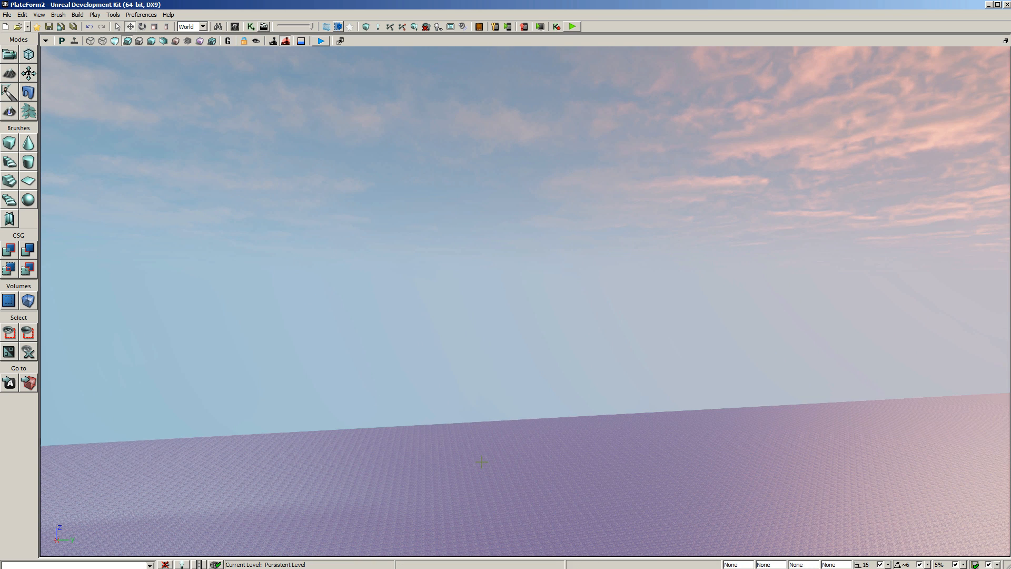
right_click(482, 462)
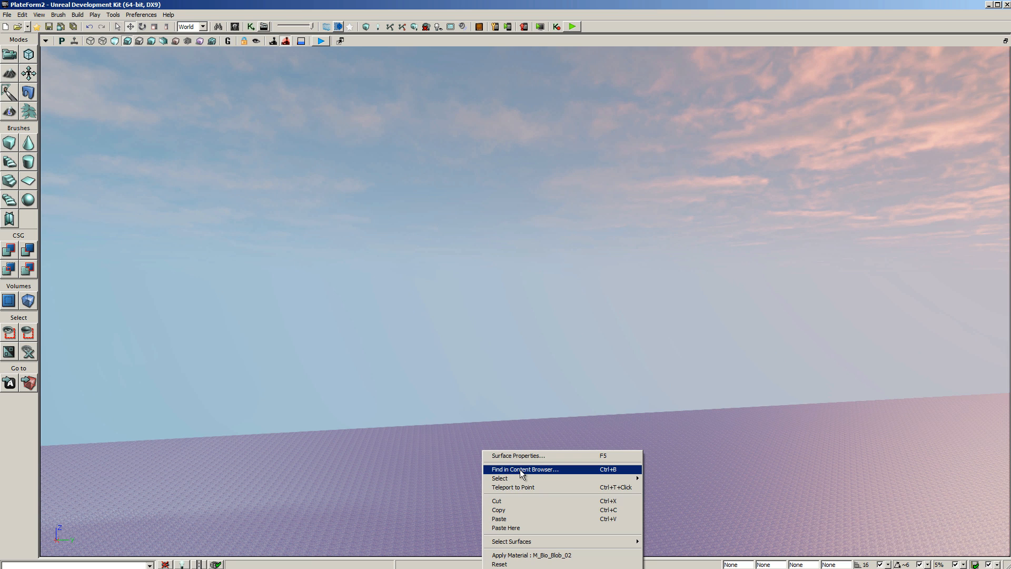
left_click(520, 469)
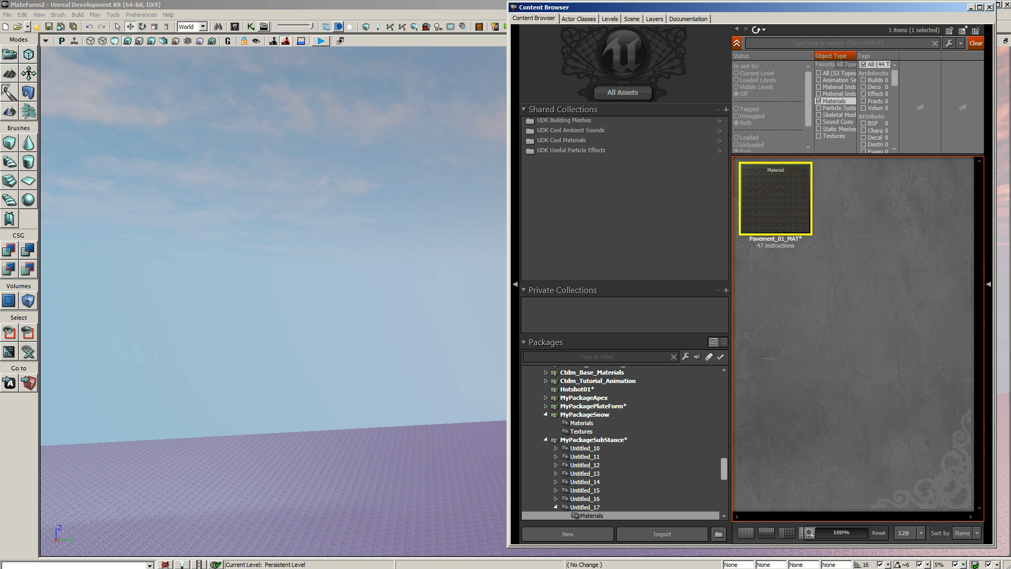
Step: Select a segment of the stone wall and locate its static mesh in the Content Browser
left_click(355, 425)
mouse_move(355, 424)
left_mouse_down()
mouse_move(411, 424)
mouse_move(356, 430)
left_mouse_up()
left_click(322, 335)
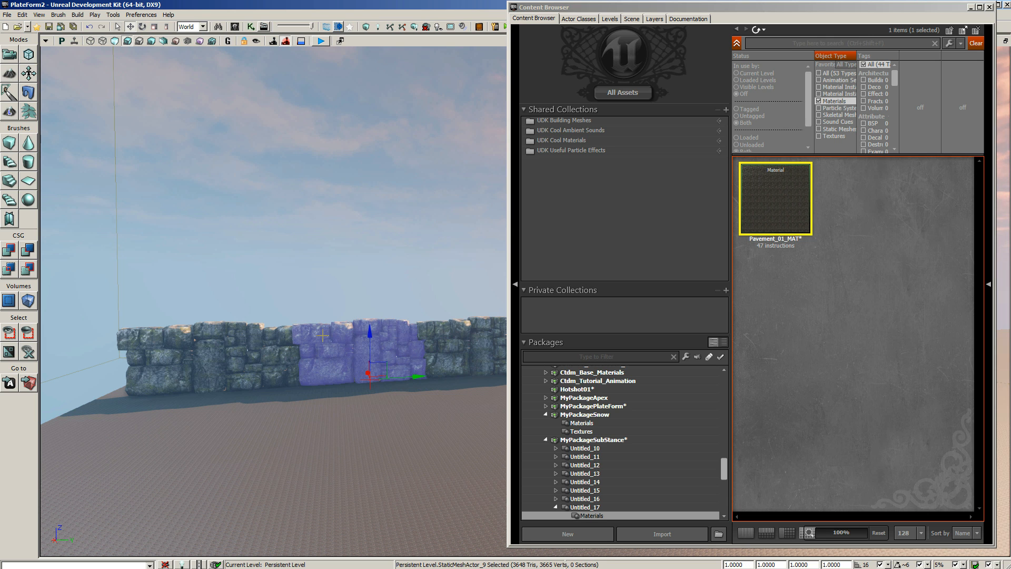
right_click(322, 335)
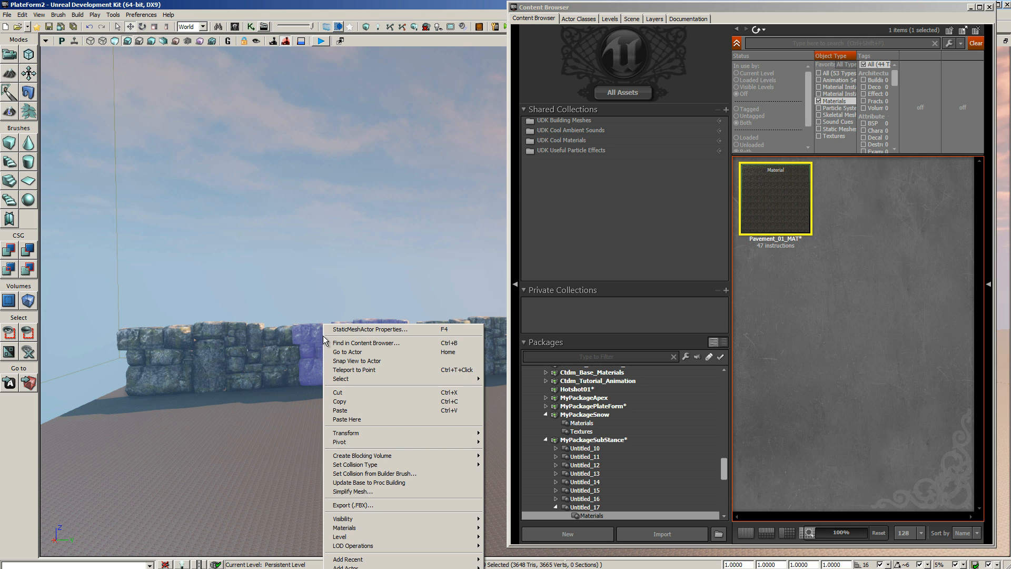
left_click(369, 340)
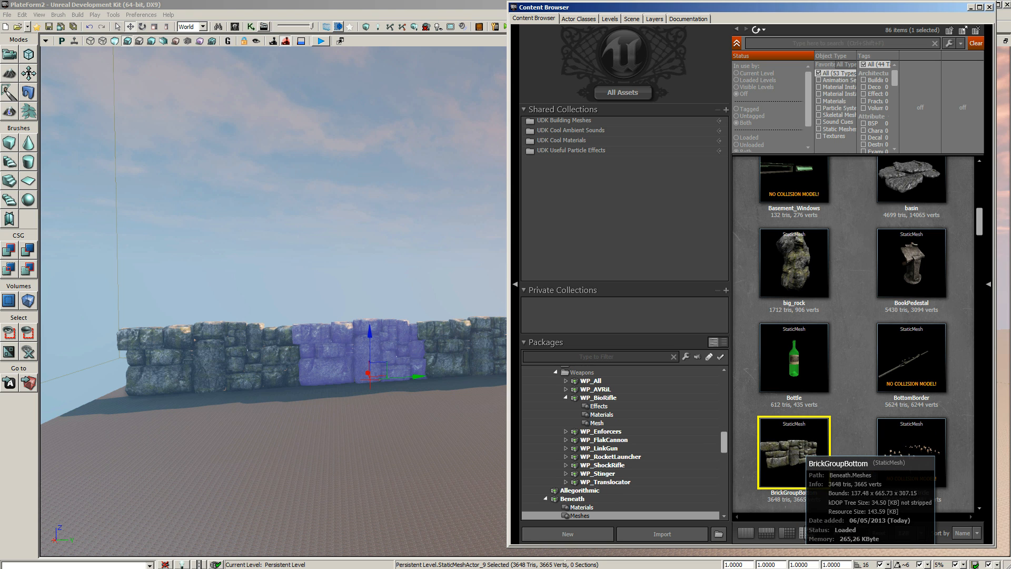
Step: Open the BrickGroupBottom mesh in the Static Mesh Editor and inspect it from several angles
double_click(800, 451)
left_click_drag(181, 331, 232, 284)
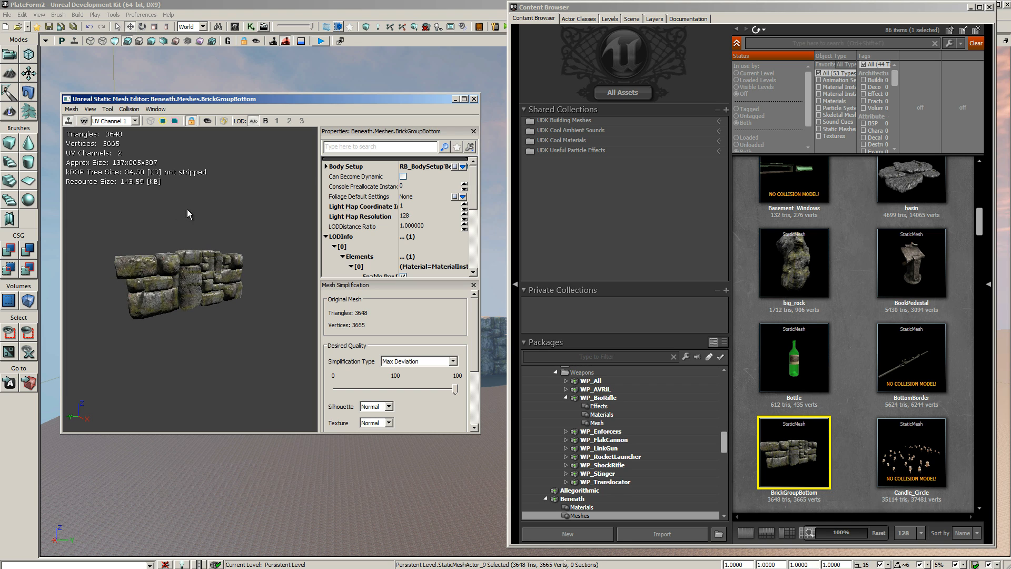
left_click_drag(174, 325, 62, 360)
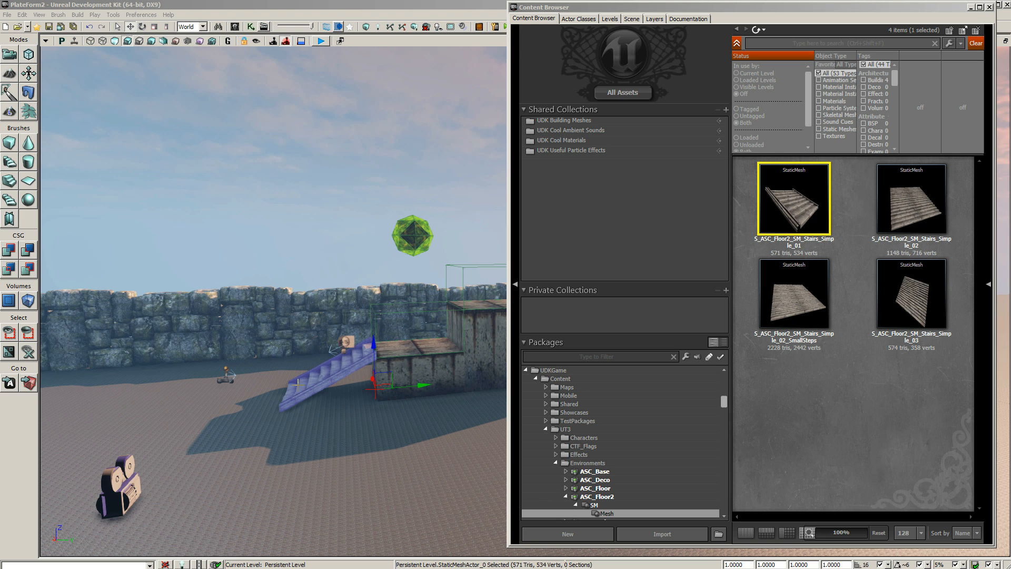
Step: Examine the details of the S_ASC_Floor2_SM_Stairs_Simple_01 static mesh in the Content Browser
mouse_move(819, 270)
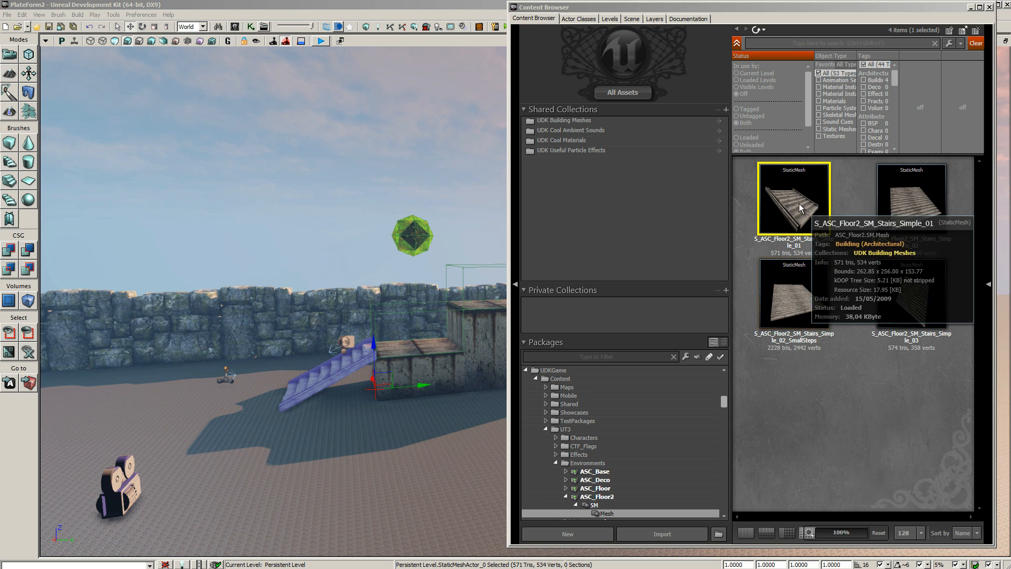
mouse_move(796, 201)
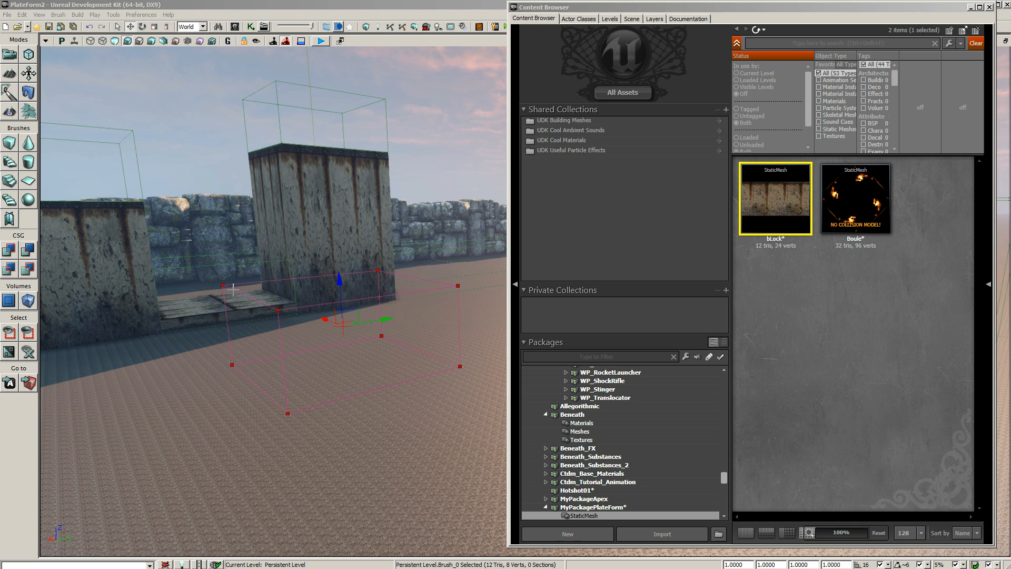
Step: Check the cube builder's 256 × 256 × 128 dimensions and add the cube brush to the level with the concrete_049_MAT material
right_click(9, 143)
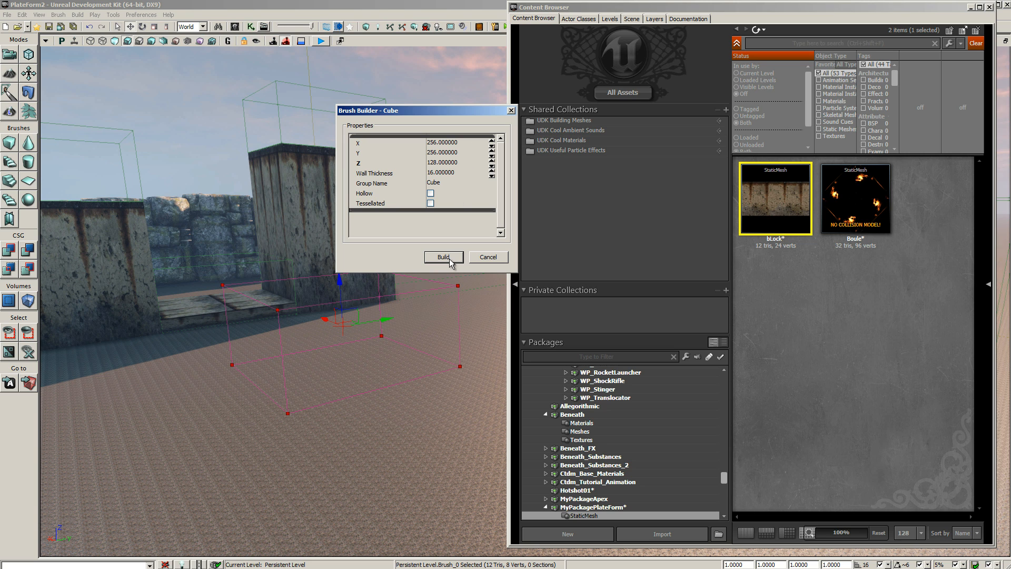
left_click(488, 257)
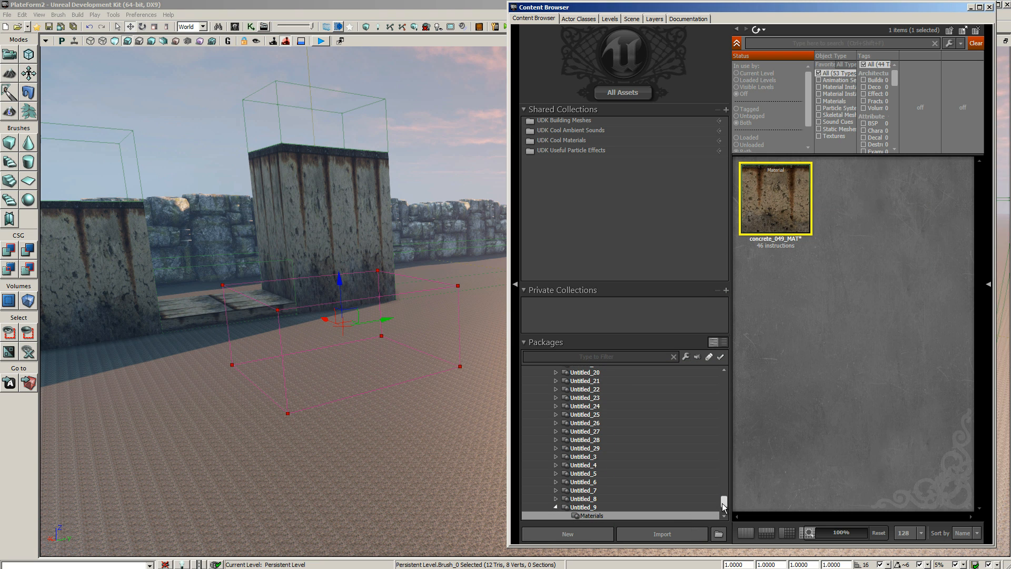
scroll(726, 493, "up", 5)
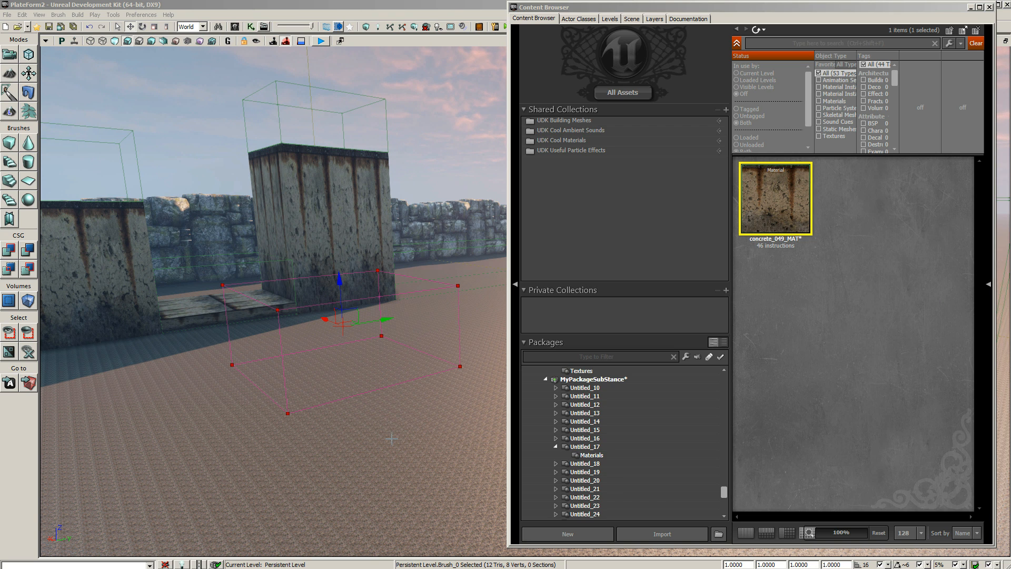
left_click(9, 255)
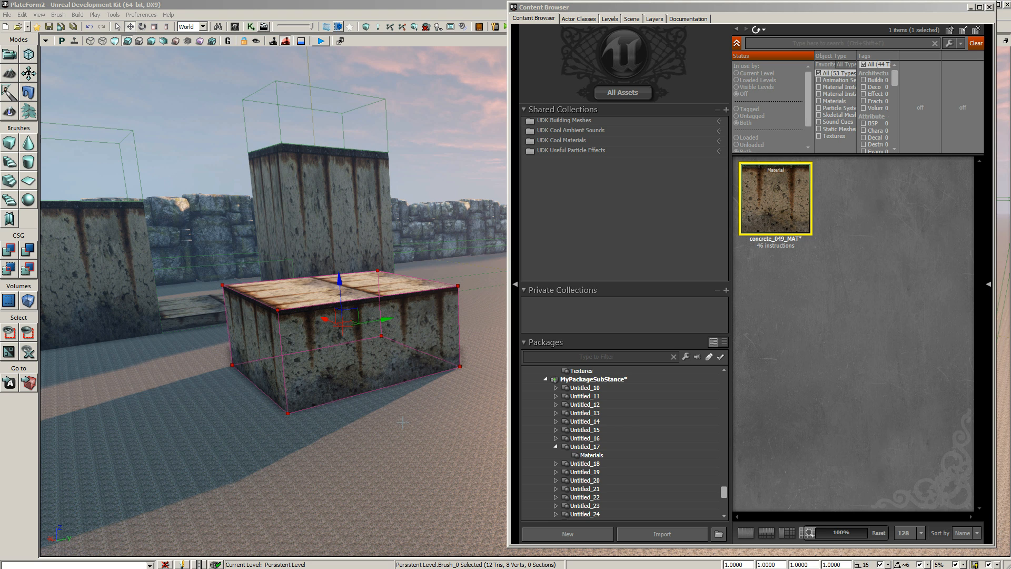
Step: Select the new cube brush in wireframe and try to convert it to a static mesh named block in MyPackagePlateForm, group StaticMesh
left_click(402, 422)
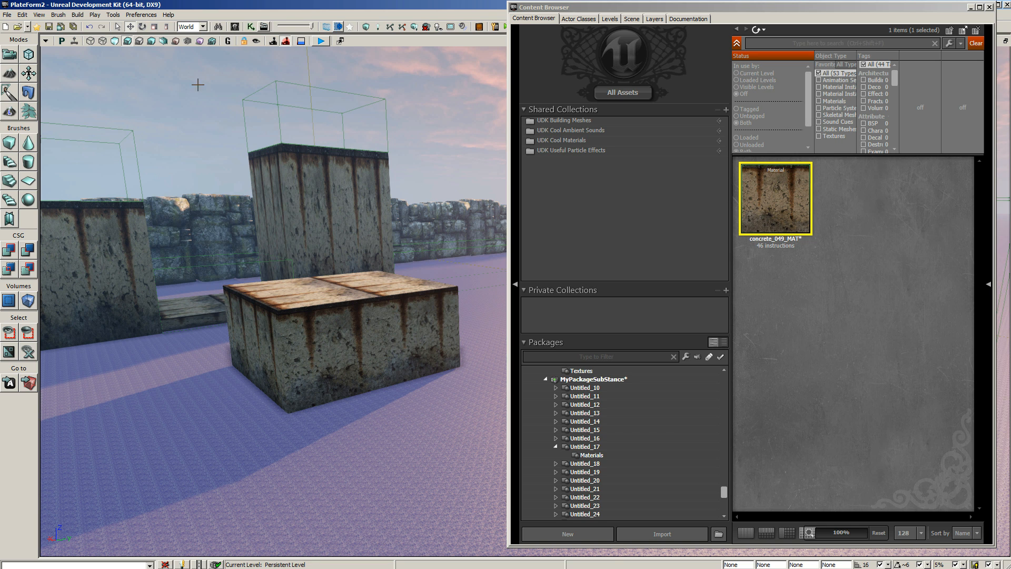
left_click(92, 44)
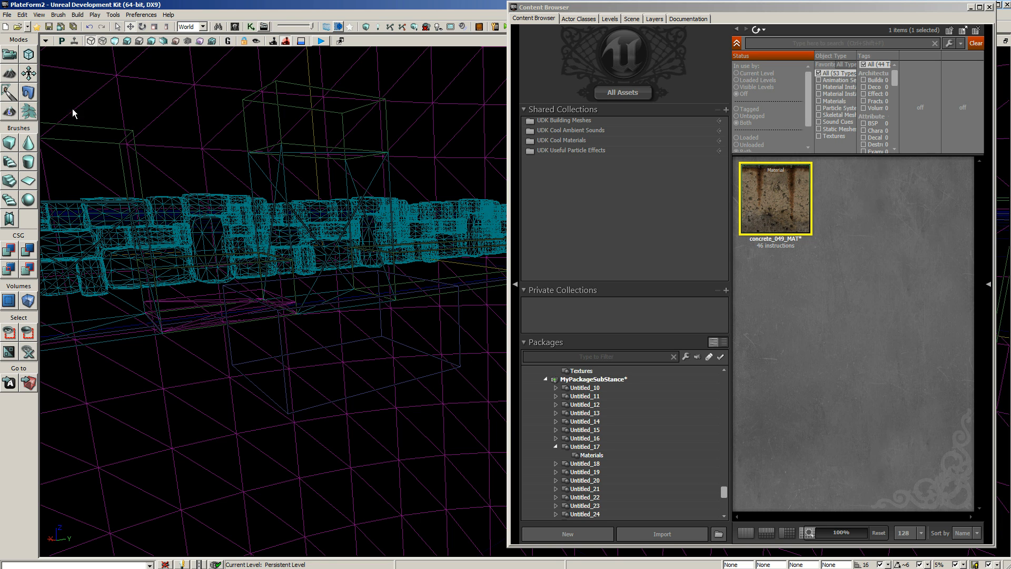
left_click(256, 385)
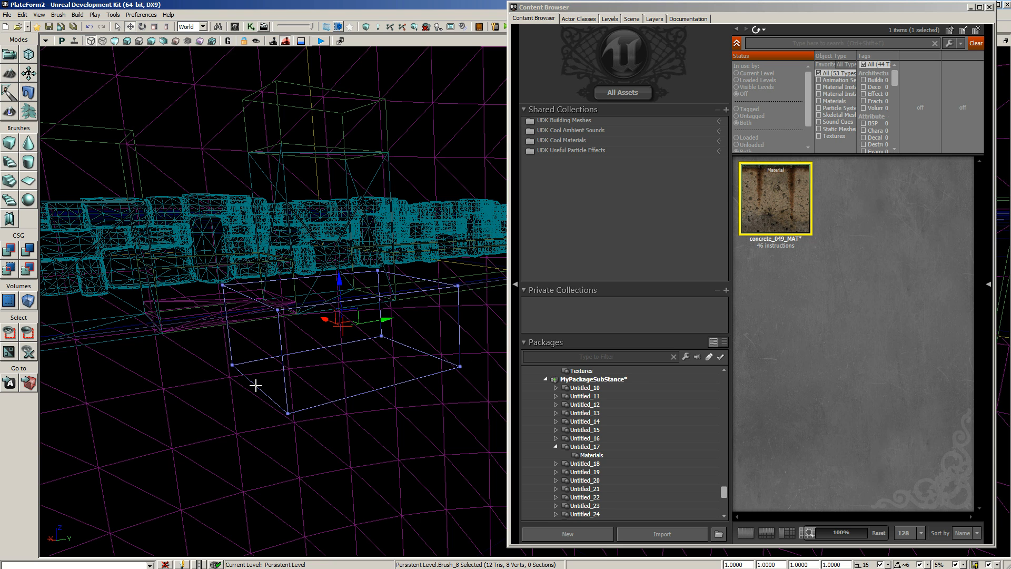
left_click(128, 41)
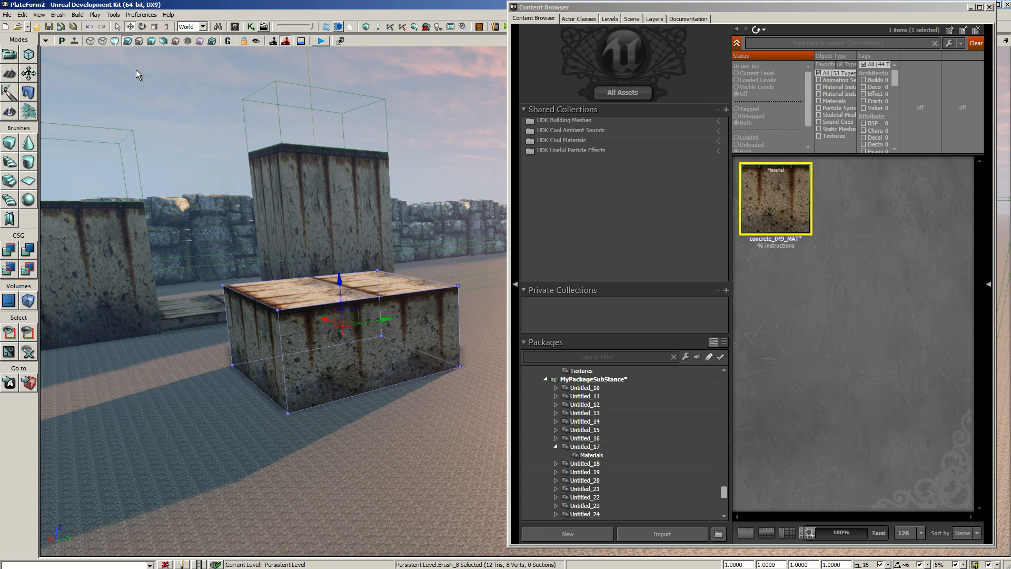
right_click(385, 388)
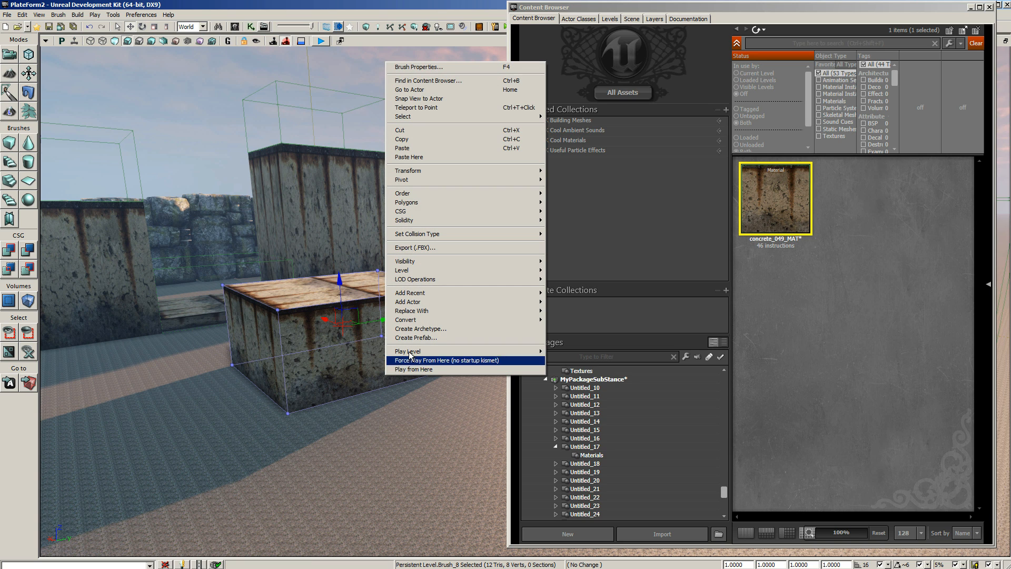
mouse_move(424, 325)
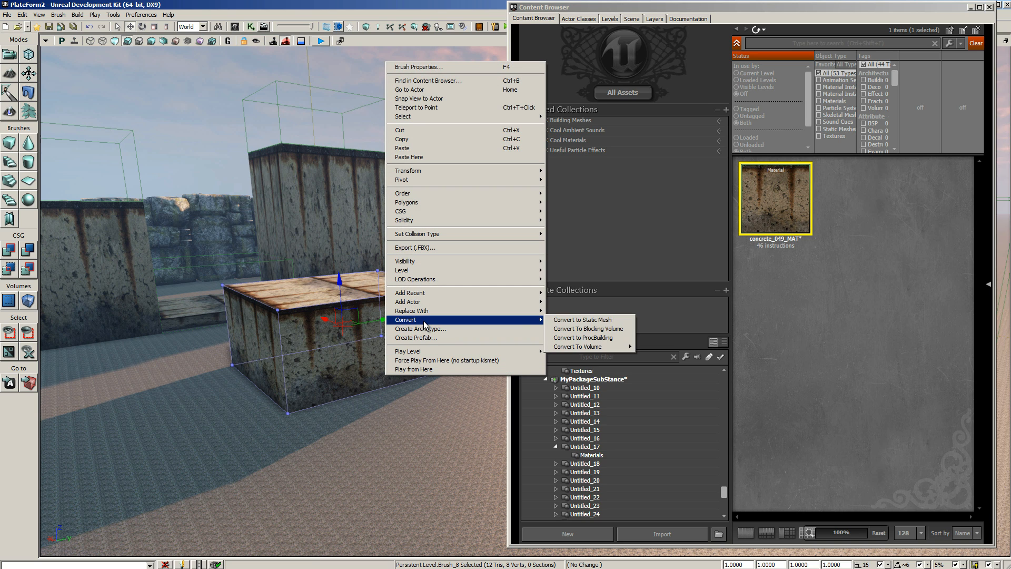
left_click(624, 321)
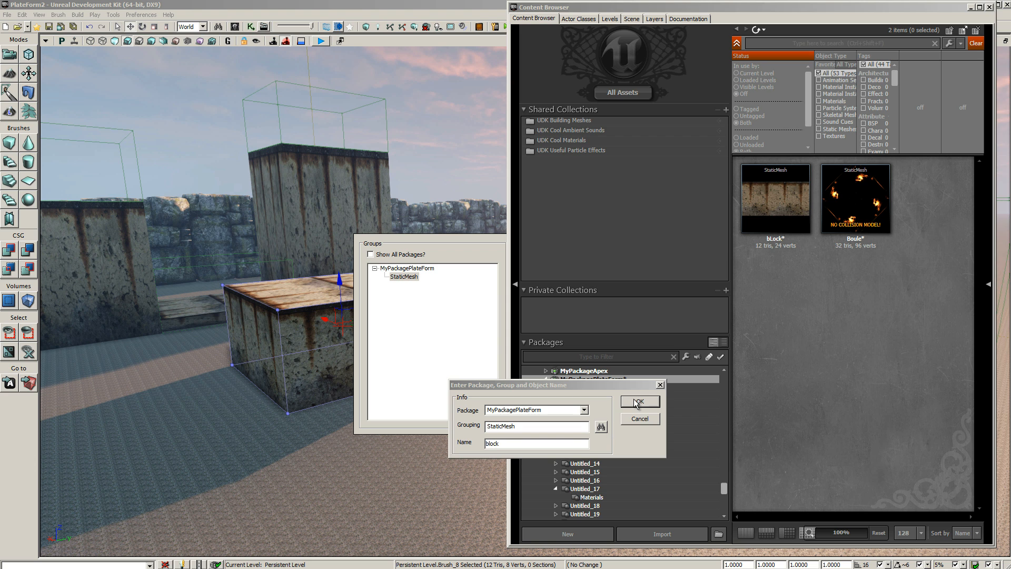
left_click(641, 419)
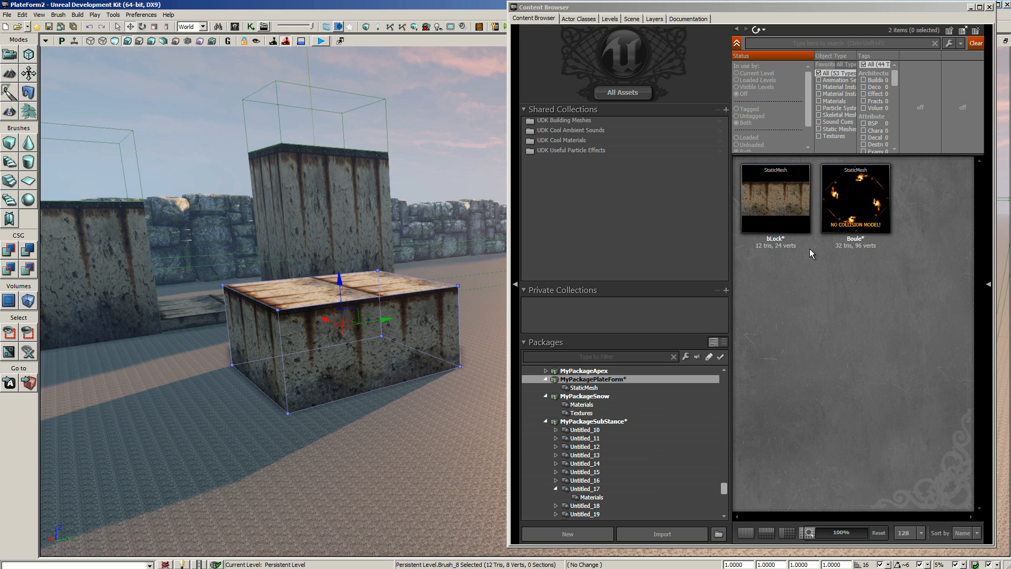
Step: Open the bLock mesh in the Static Mesh Editor and examine its shape, collision outline and available collision types
mouse_move(768, 191)
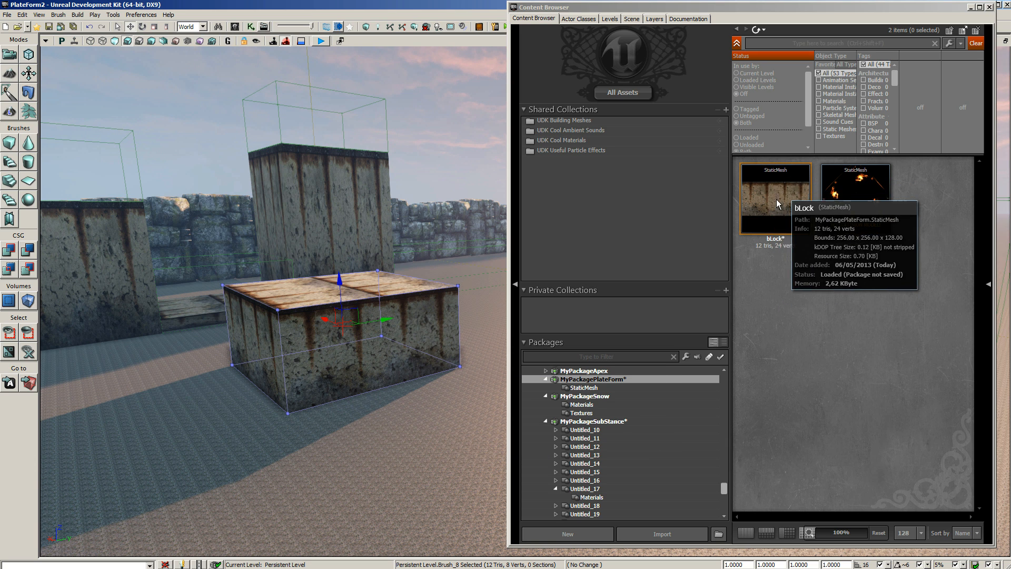
double_click(784, 194)
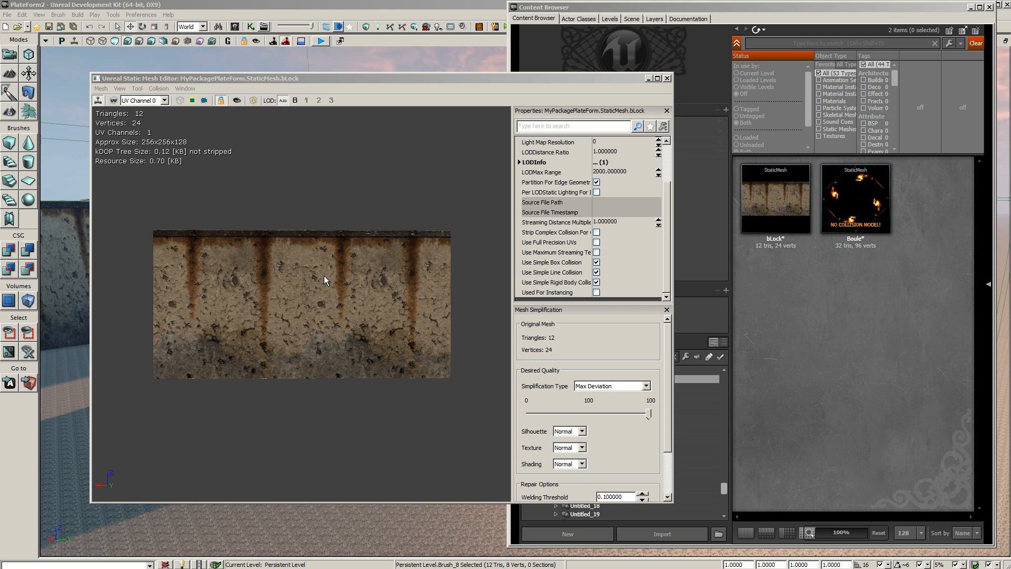
left_click_drag(199, 294, 260, 342)
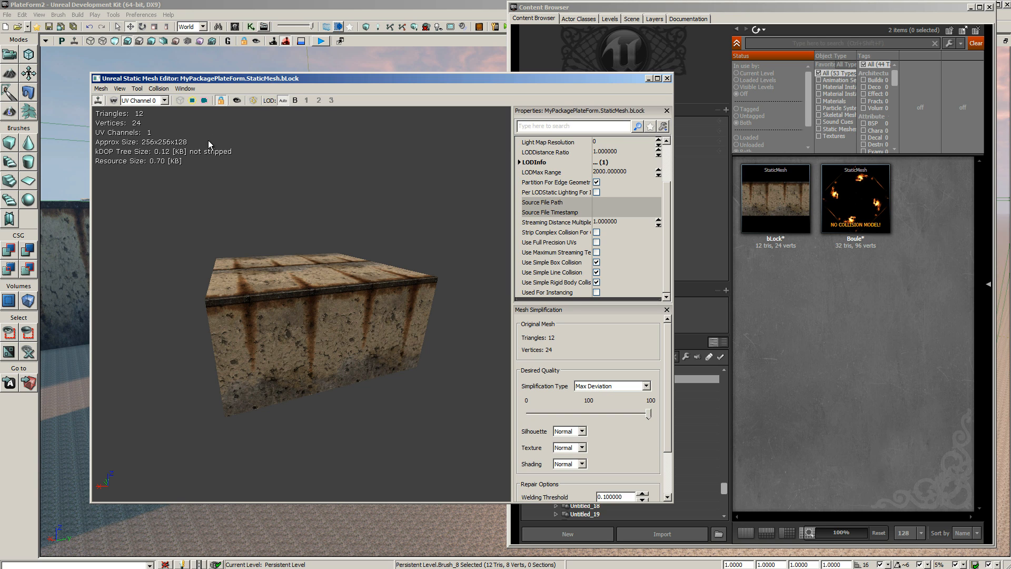
left_click(204, 101)
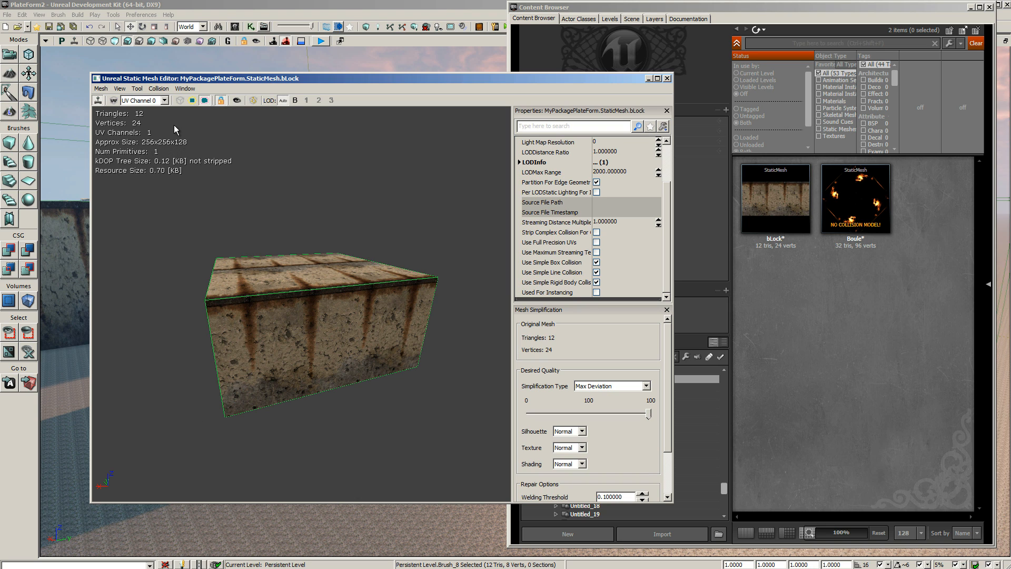
left_click(159, 88)
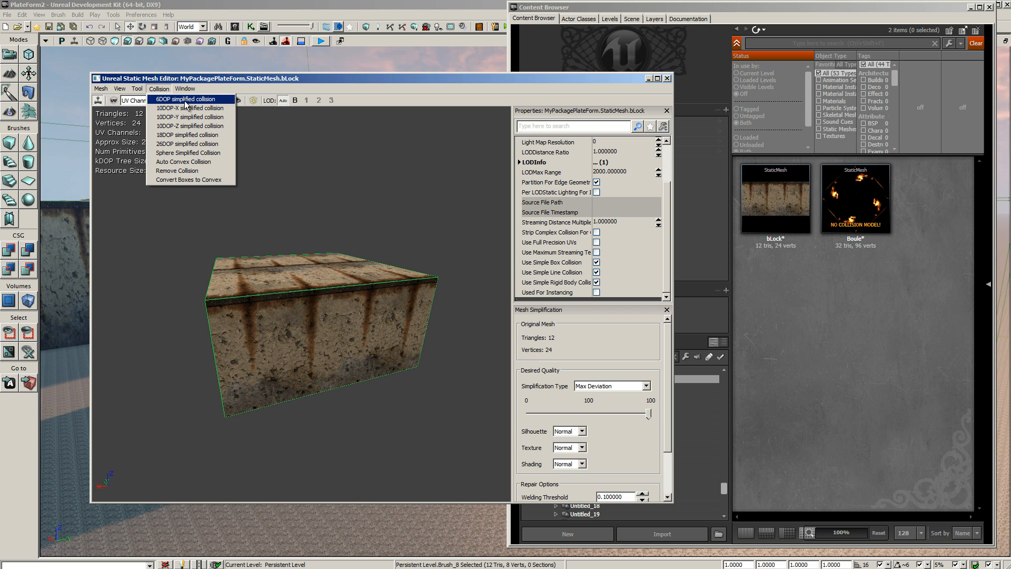
left_click(281, 141)
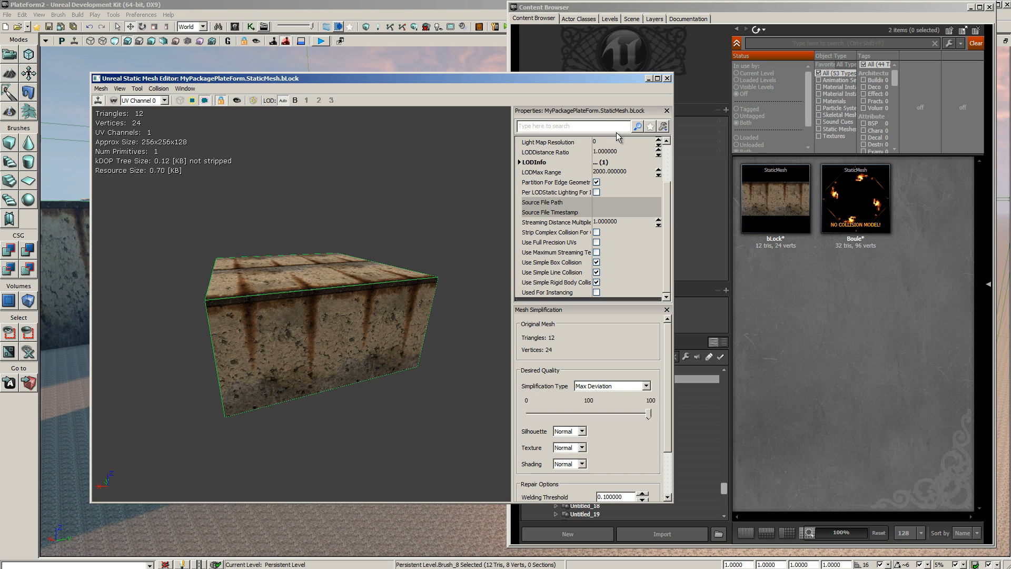
left_click(668, 78)
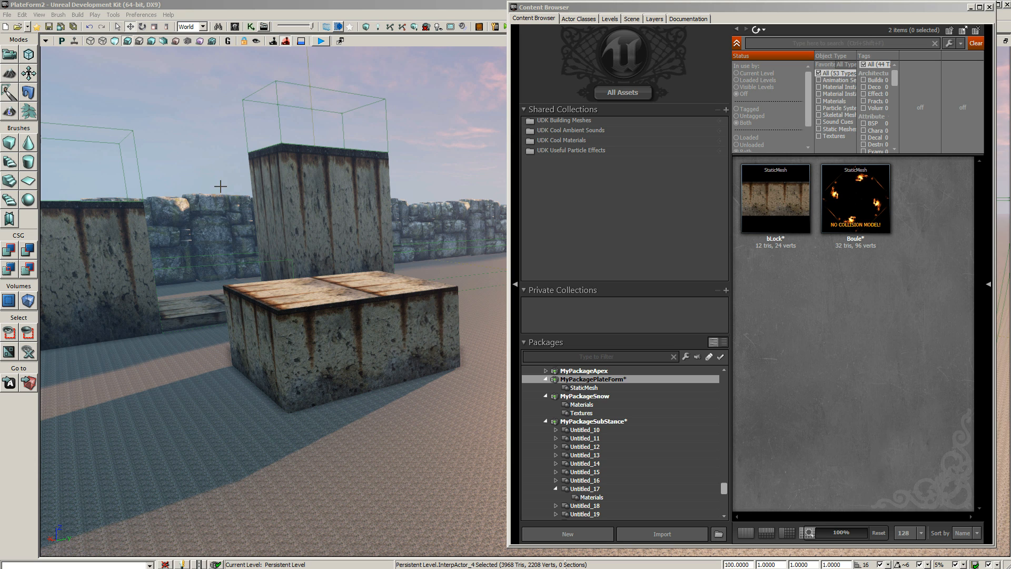
Step: Select the added cube brush in wireframe, delete it, and rebuild the level geometry
left_click(102, 41)
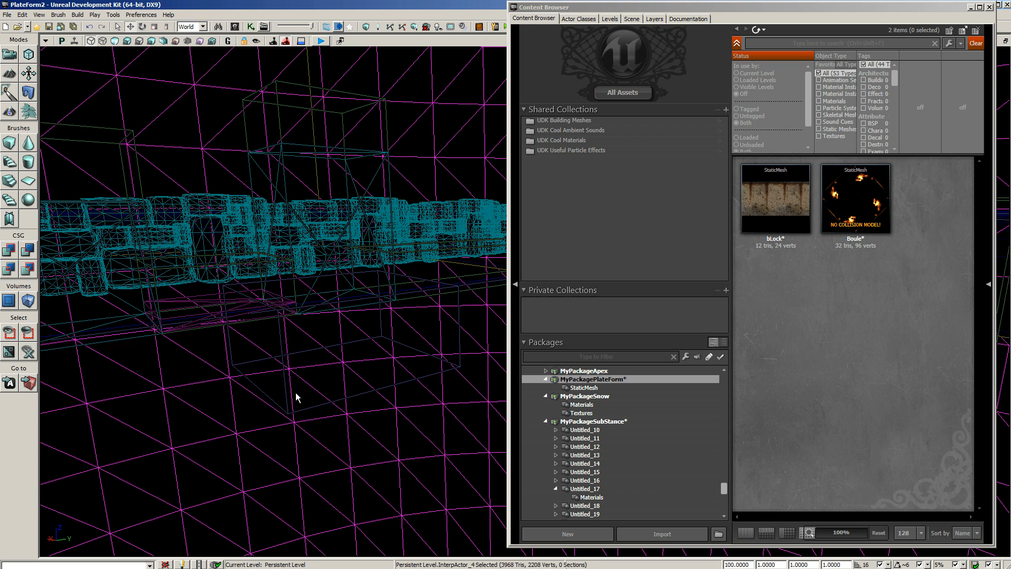
left_click(356, 395)
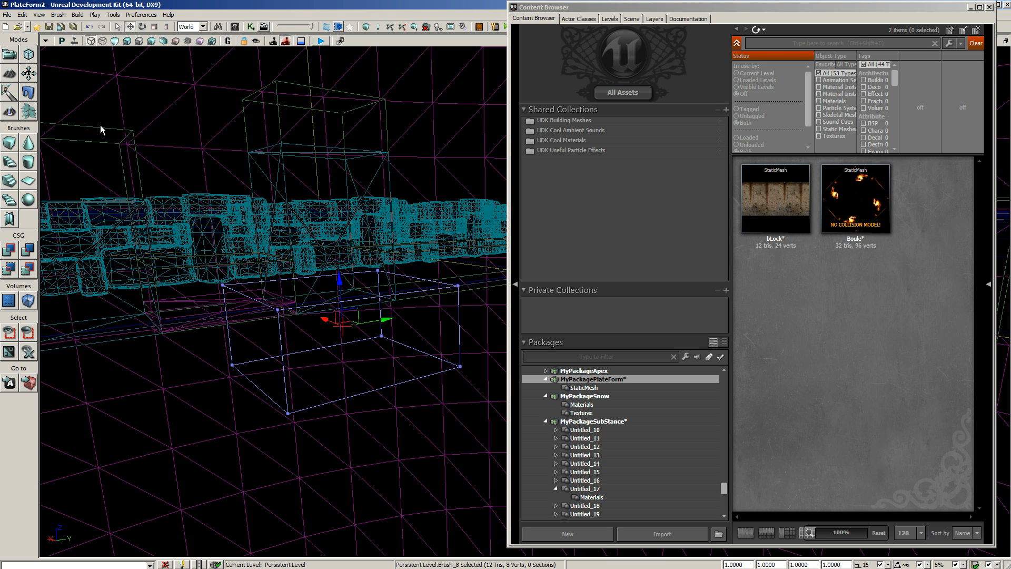
left_click(128, 41)
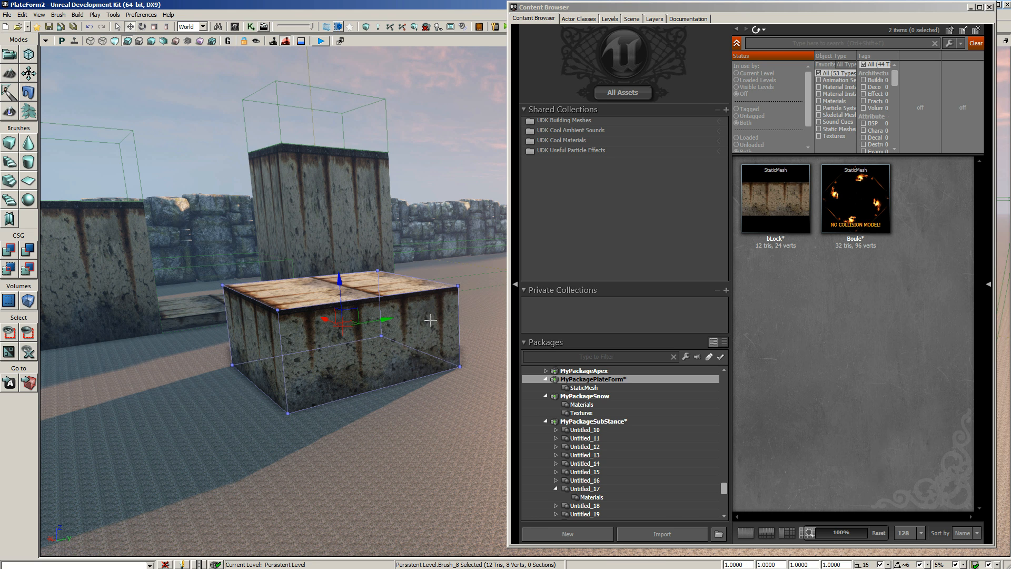
left_click(459, 102)
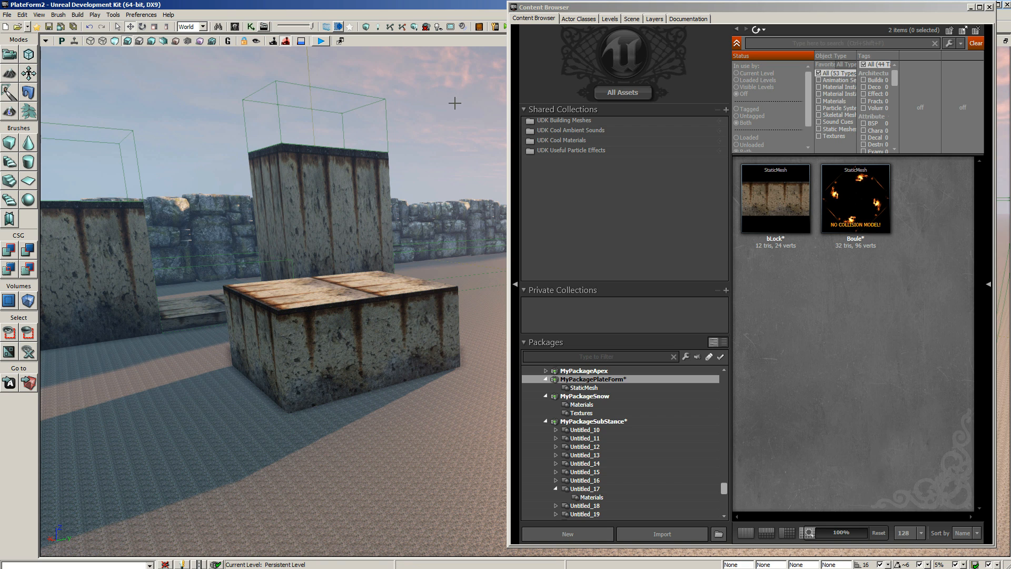
left_click(366, 25)
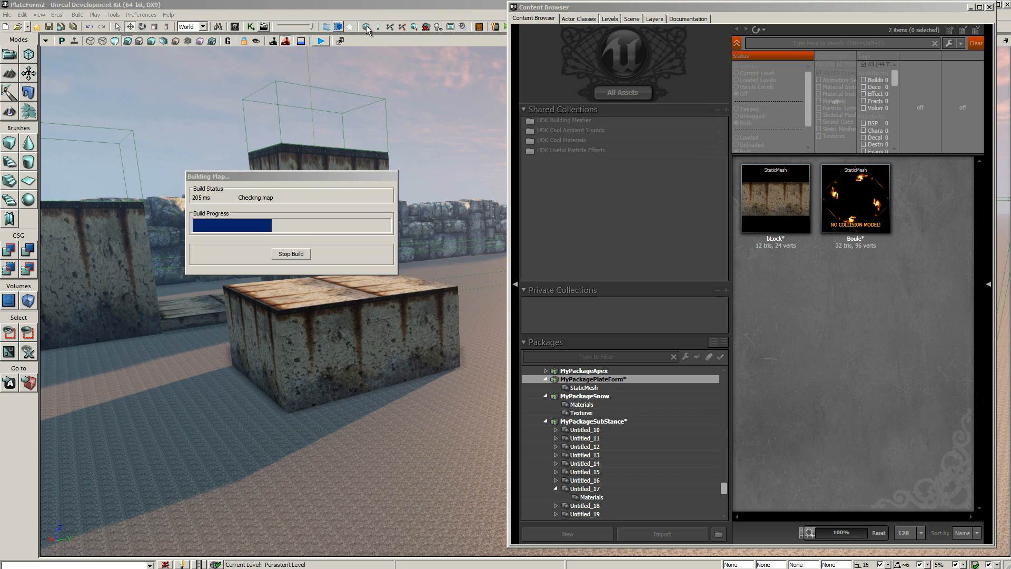
left_click(445, 194)
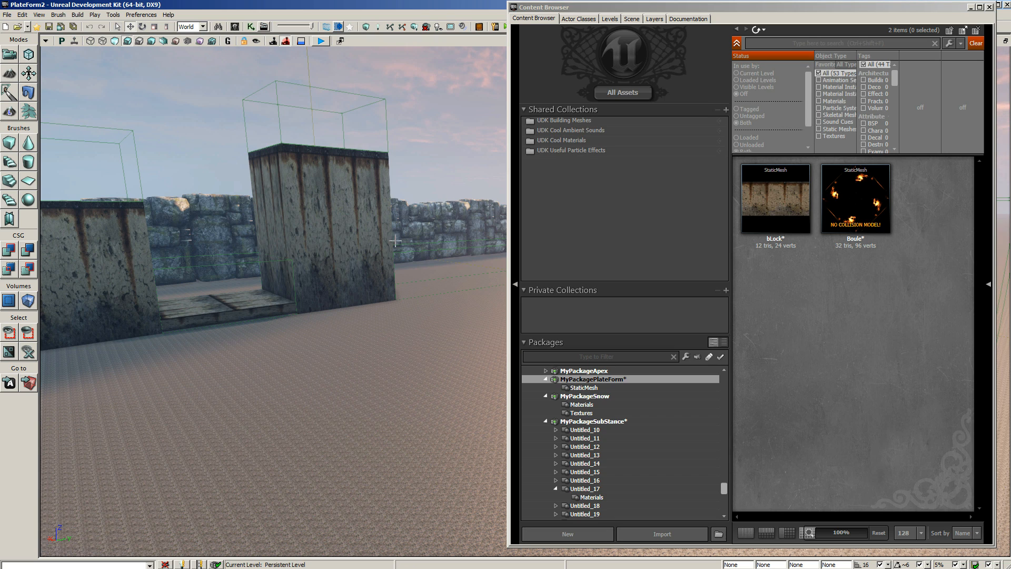
Step: Select the medium block, the tall block and the low platform between them in turn to inspect their static meshes and scales
middle_click_drag(363, 391, 271, 373)
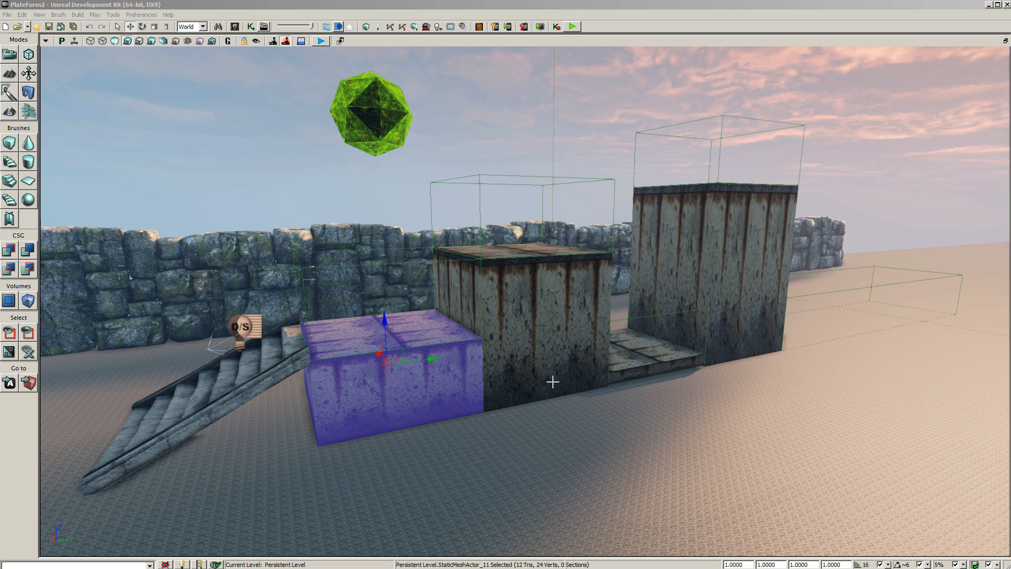
left_click(555, 330)
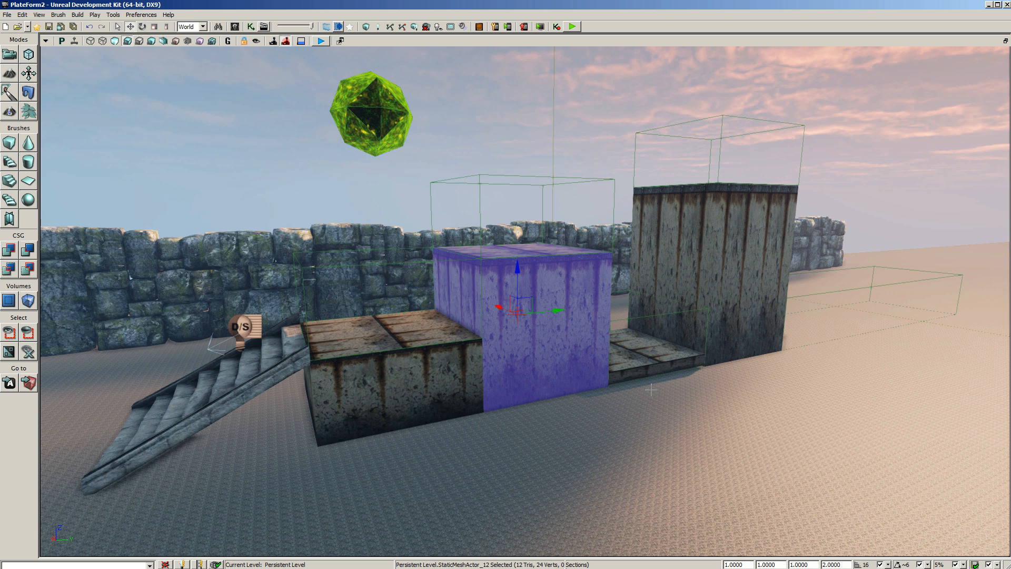
left_click(743, 231)
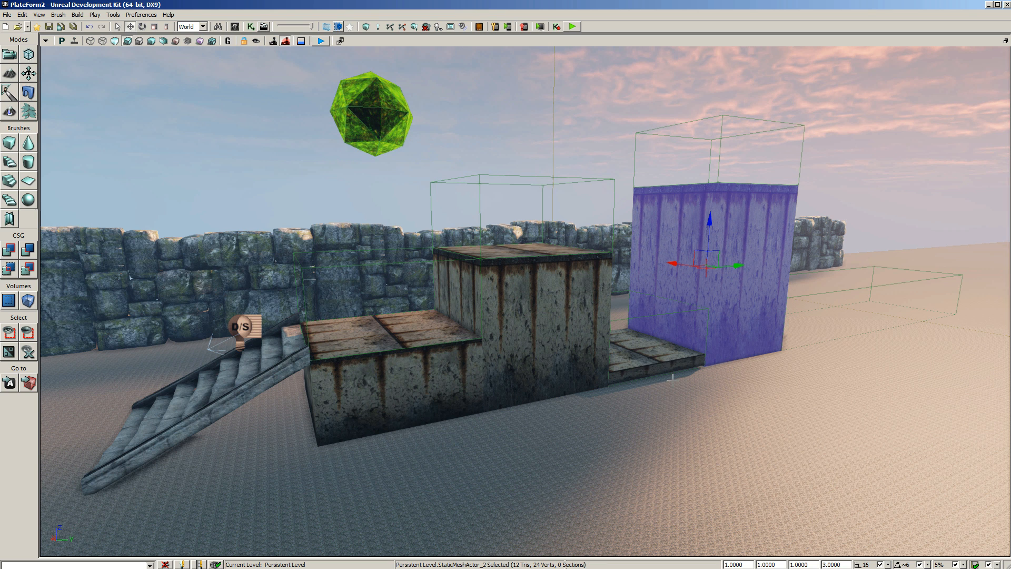
left_click(642, 359)
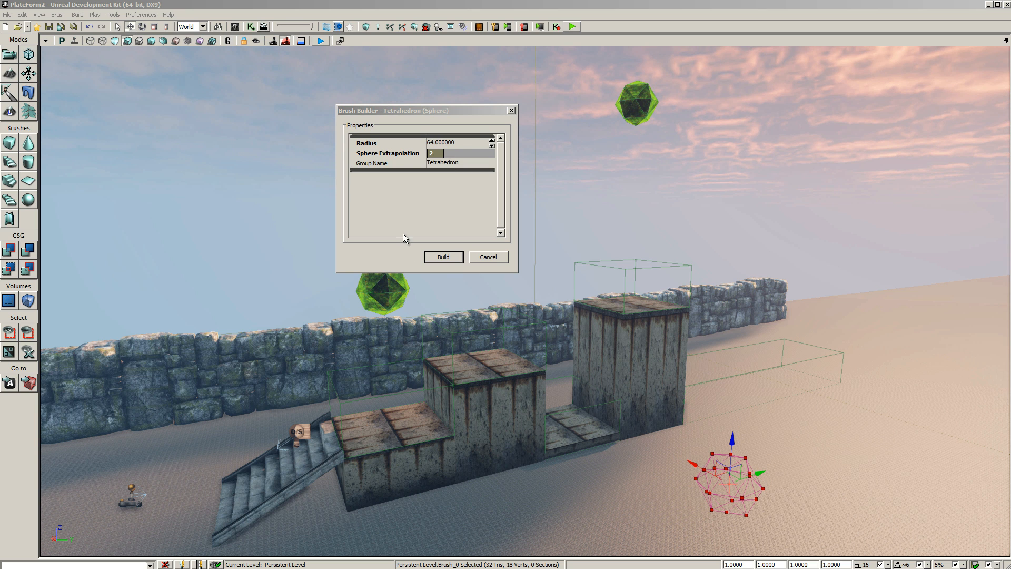
Step: Dismiss the sphere brush settings and locate the material of the Boule mesh's element 0 in the Content Browser
left_click(487, 257)
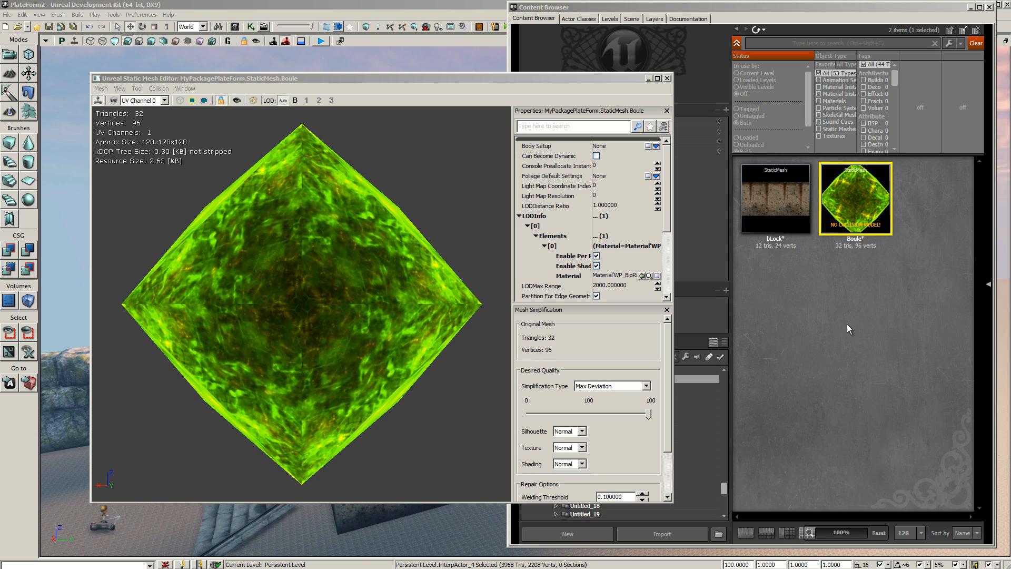
mouse_move(870, 233)
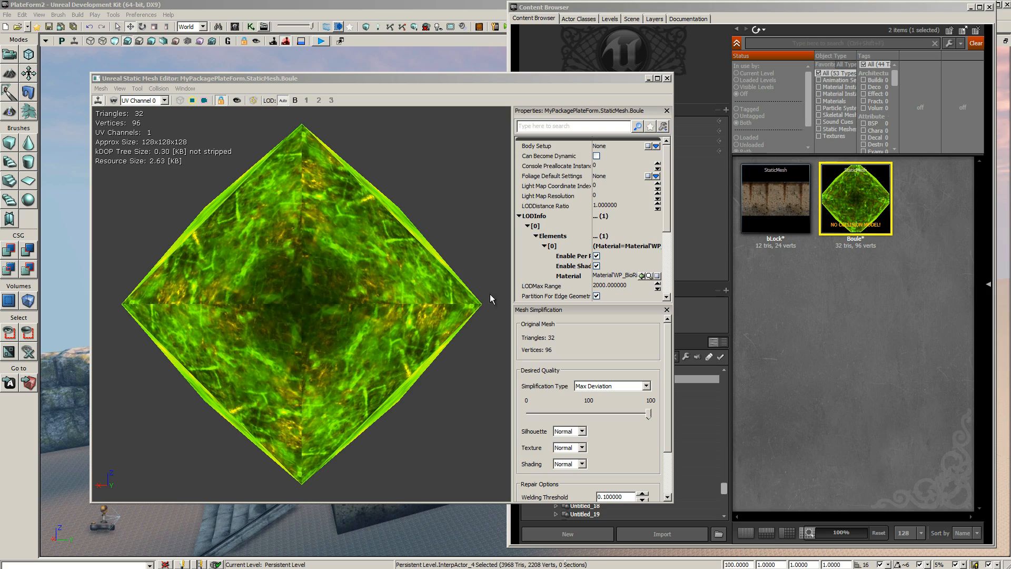
left_click(642, 275)
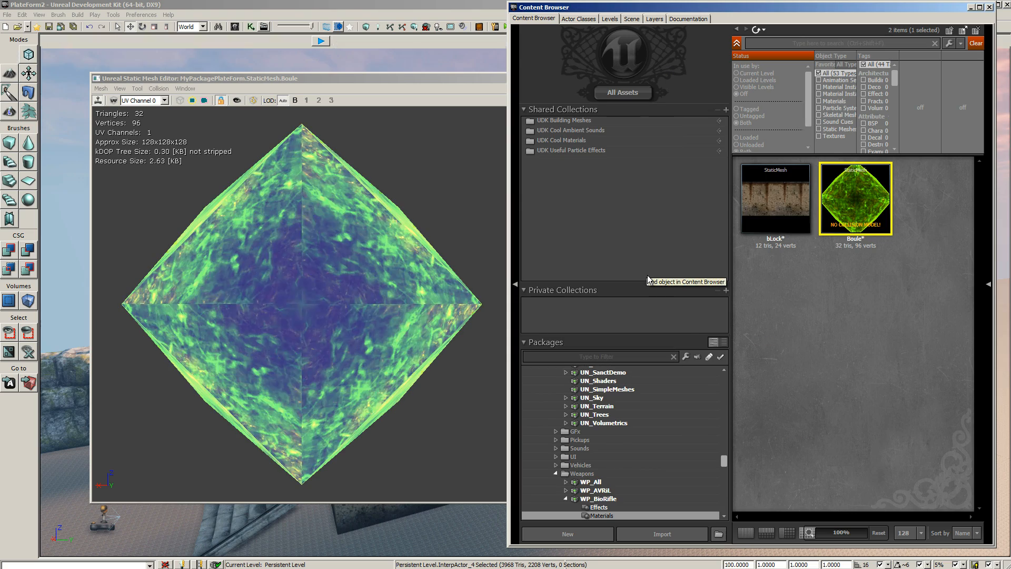
mouse_move(791, 393)
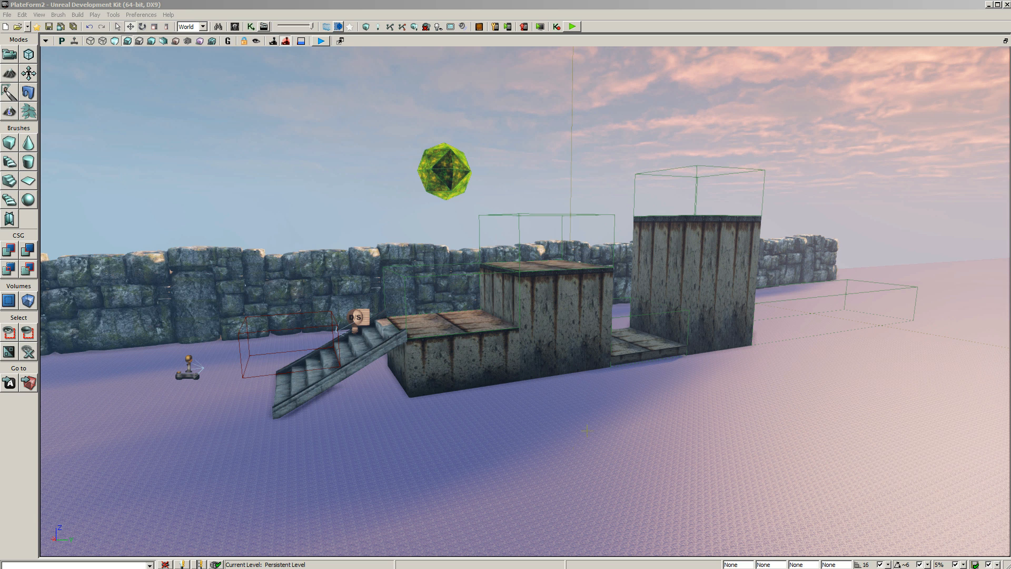
Step: Open Kismet, look over the event groups from Sequence Depart to Block1 to Block3, and close it
left_click(251, 27)
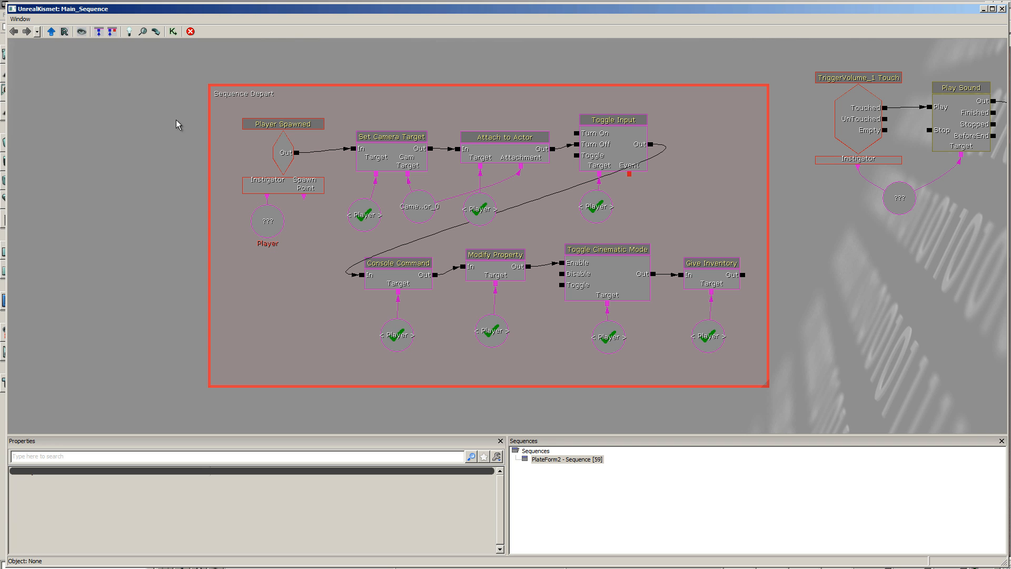
left_click_drag(163, 393, 158, 53)
left_click_drag(143, 243, 37, 201)
left_click_drag(96, 213, 65, 211)
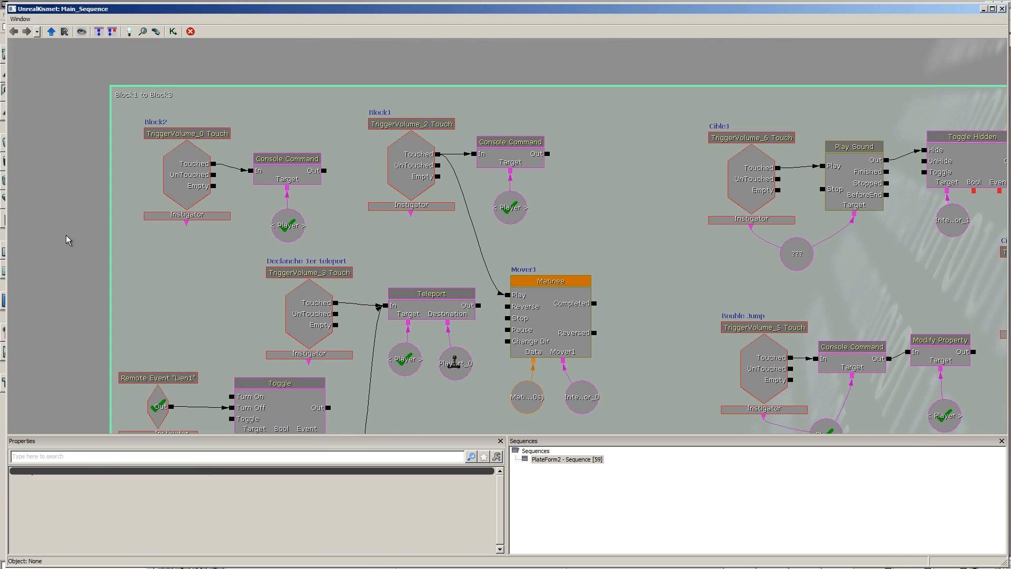
left_click(1002, 8)
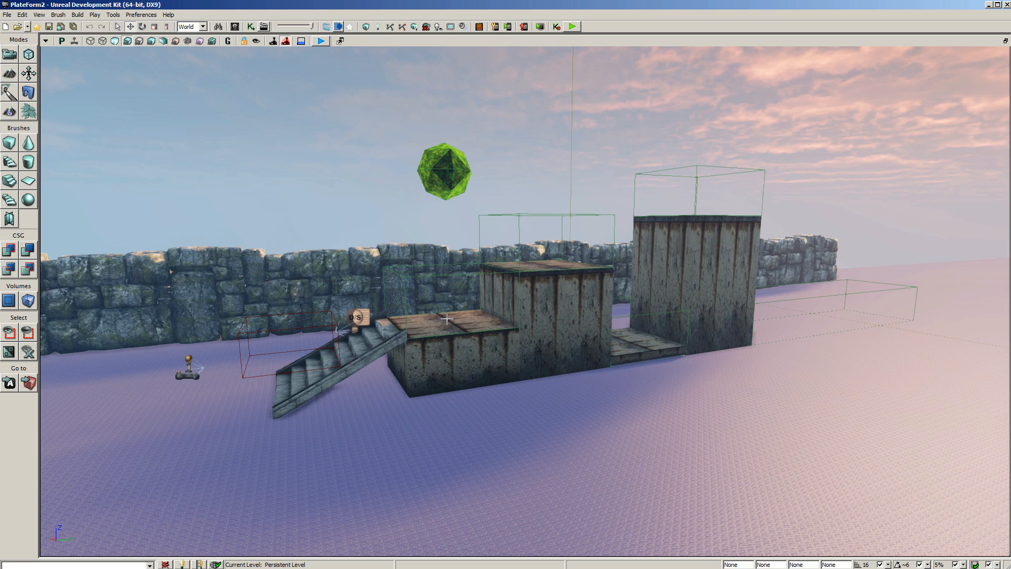
Step: Select the trigger volume above the lowest block by the stairs and view its properties
left_click_drag(451, 299, 444, 235)
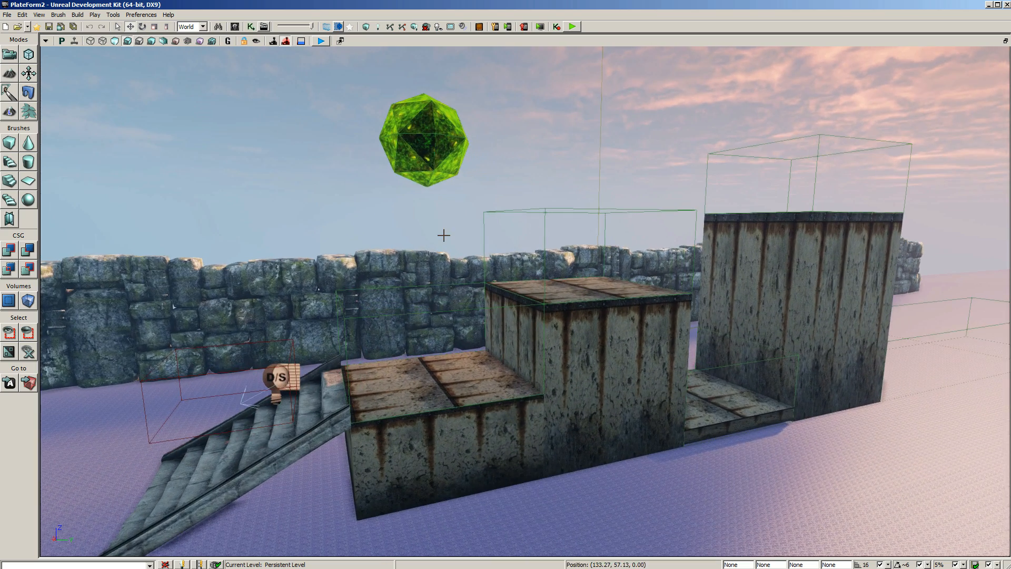
left_click(449, 312)
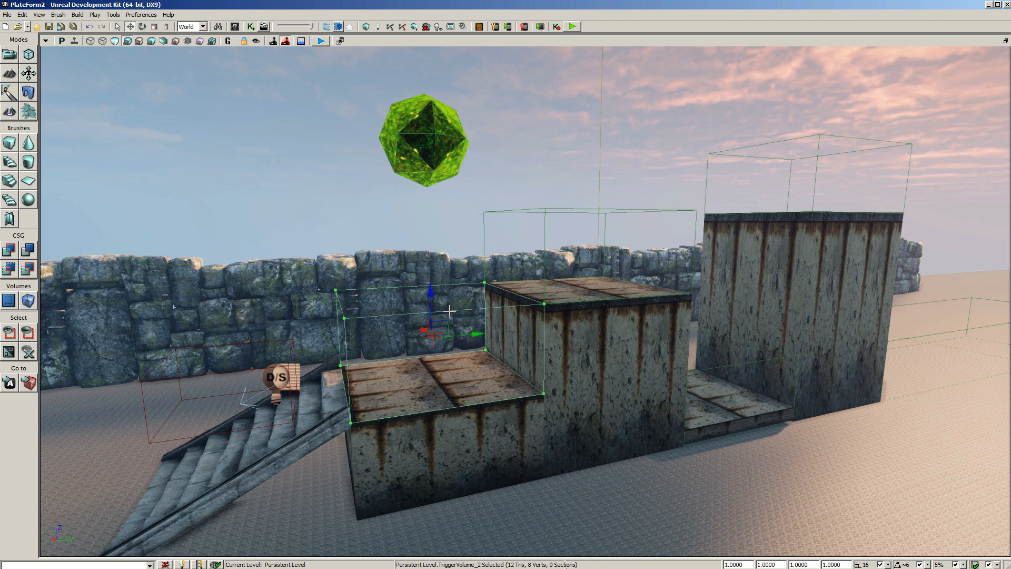
double_click(449, 311)
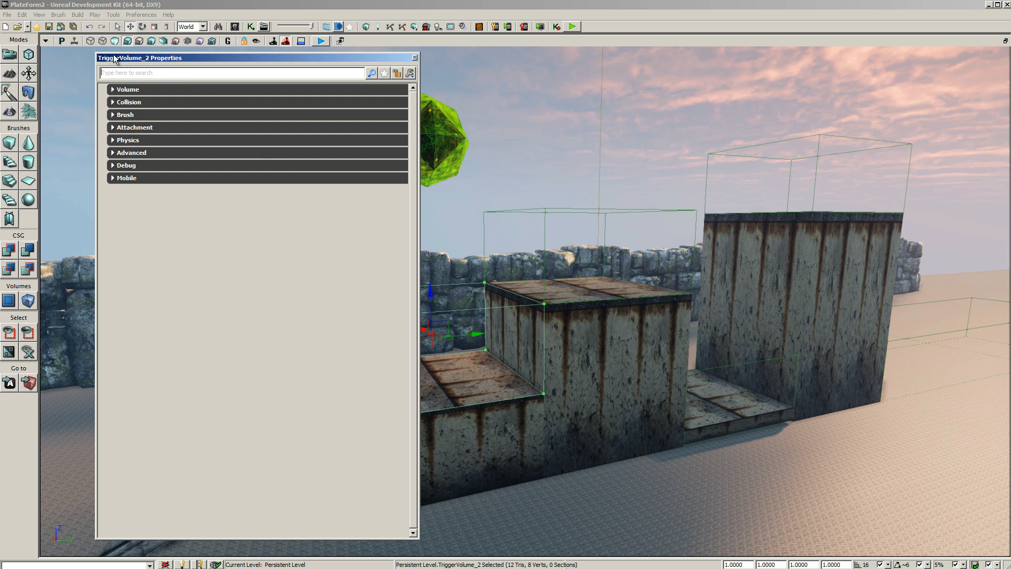
left_click(415, 57)
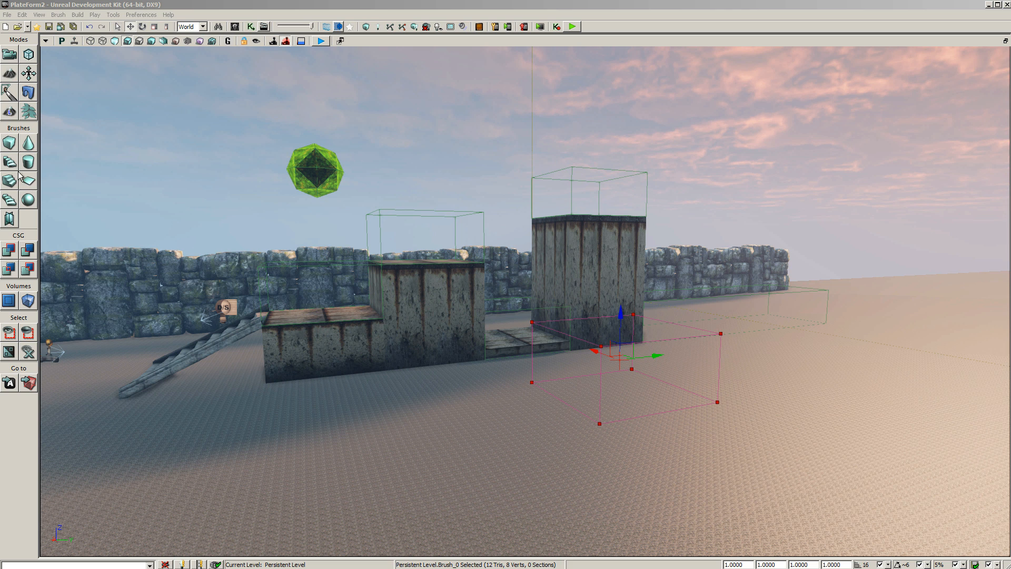
Step: Check the cube brush settings without rebuilding it, then add a TriggerVolume from the builder brush and view its properties
right_click(10, 150)
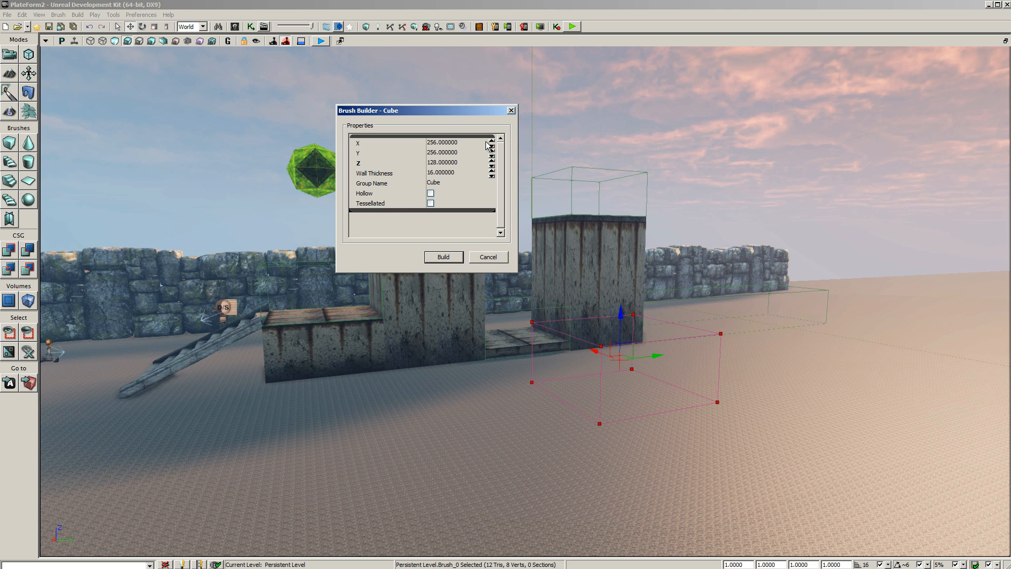
left_click(489, 258)
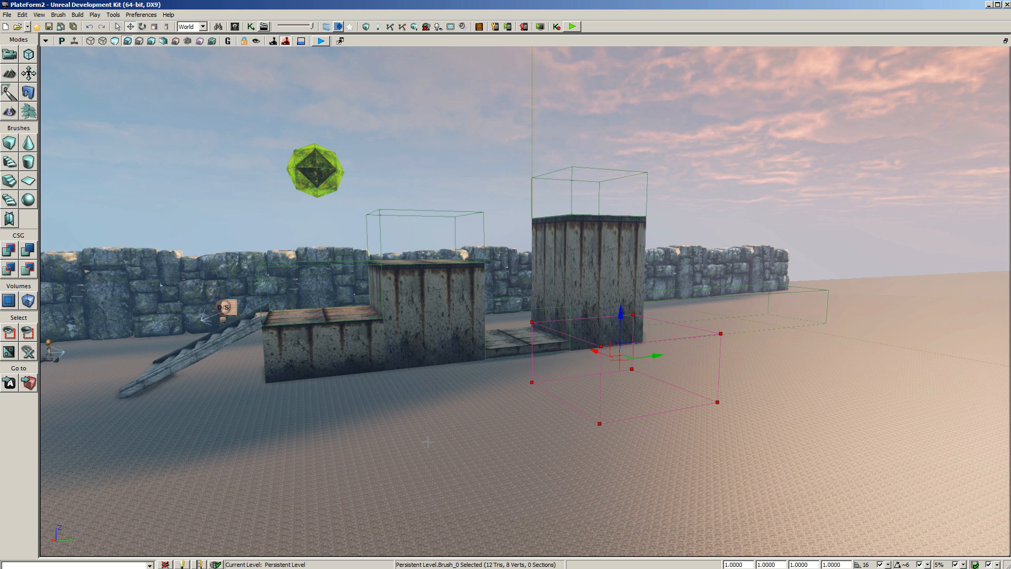
left_click(29, 302)
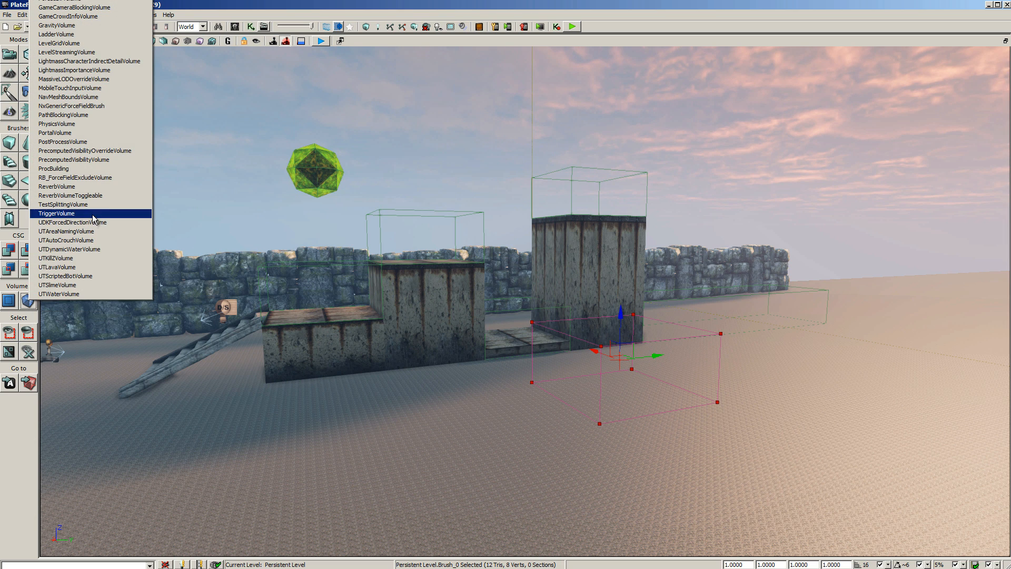
left_click(57, 213)
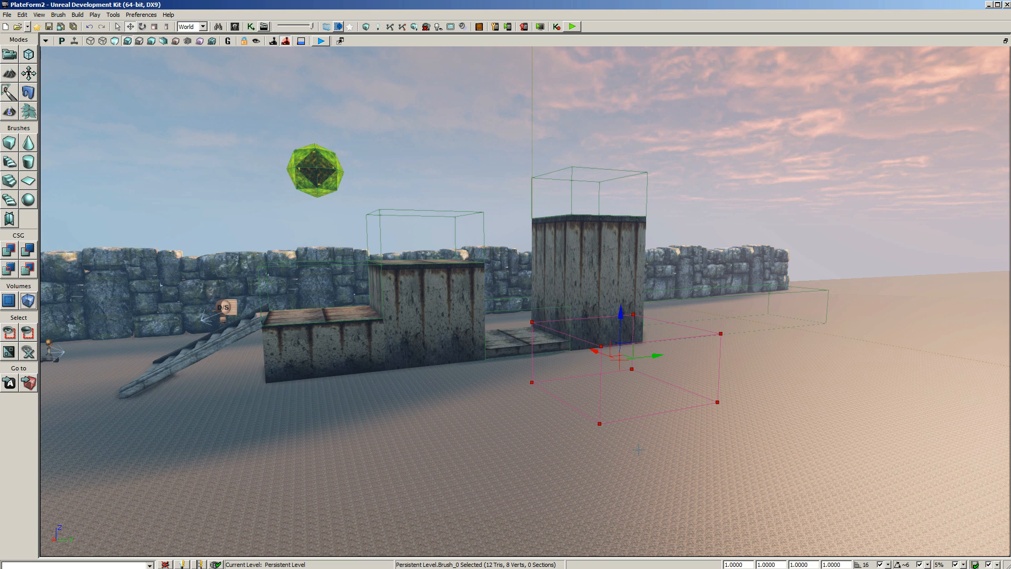
left_click(639, 448)
left_click(652, 413)
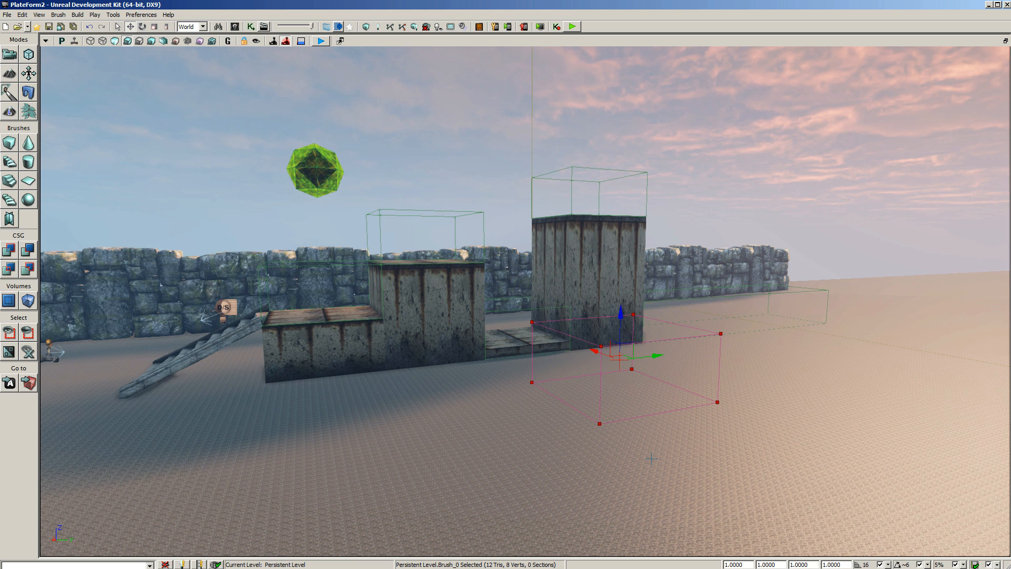
key("b")
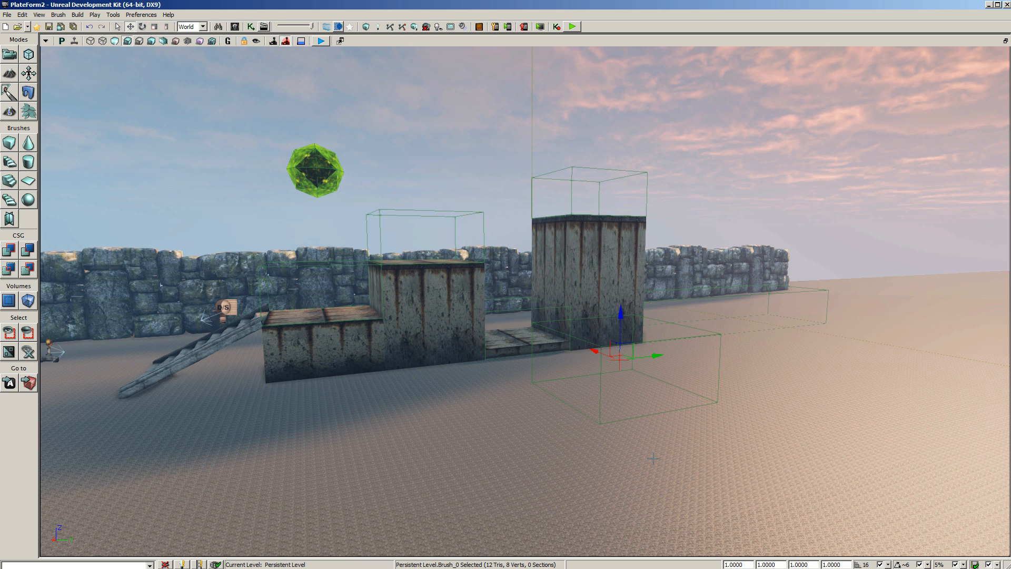
double_click(721, 360)
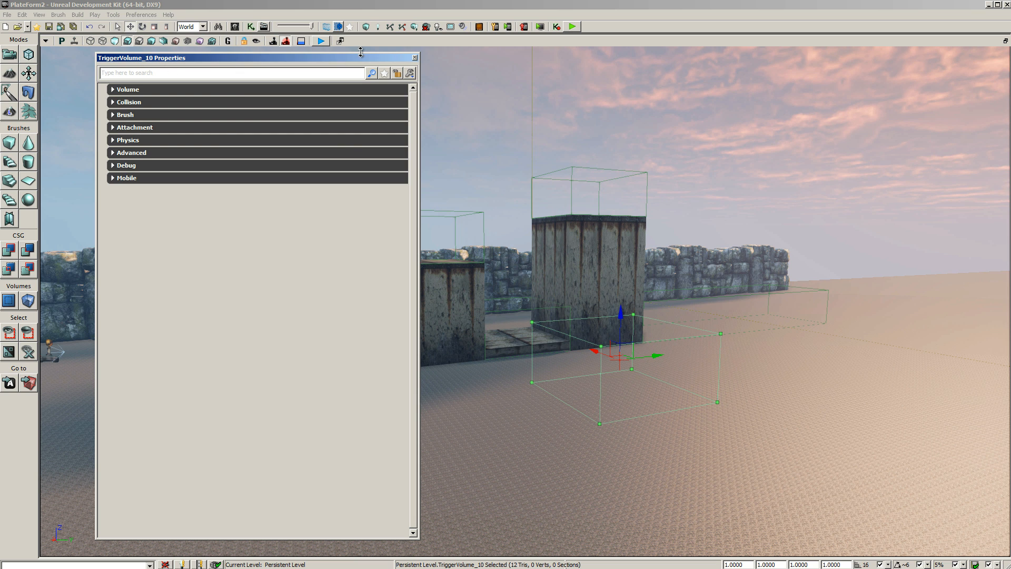
left_click(415, 57)
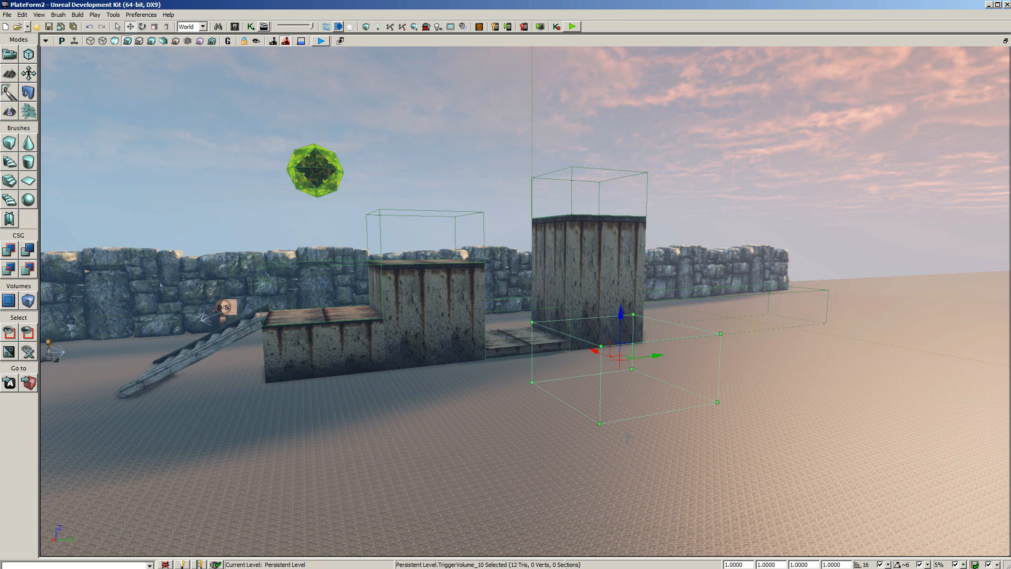
Step: Select the trigger volume above the lowest block and view the Kismet event types available for it
left_click(324, 267)
key("f")
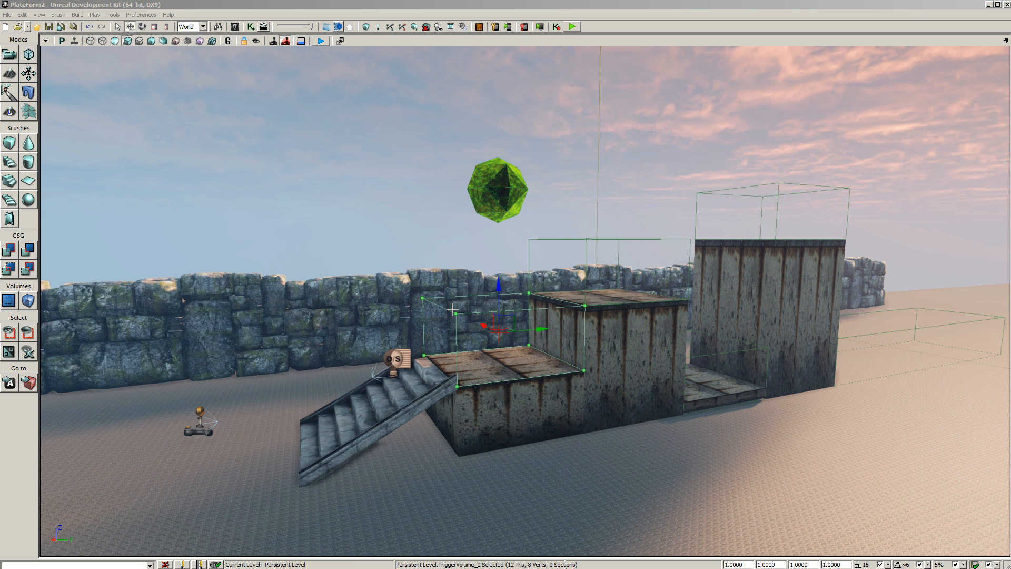
left_click(251, 27)
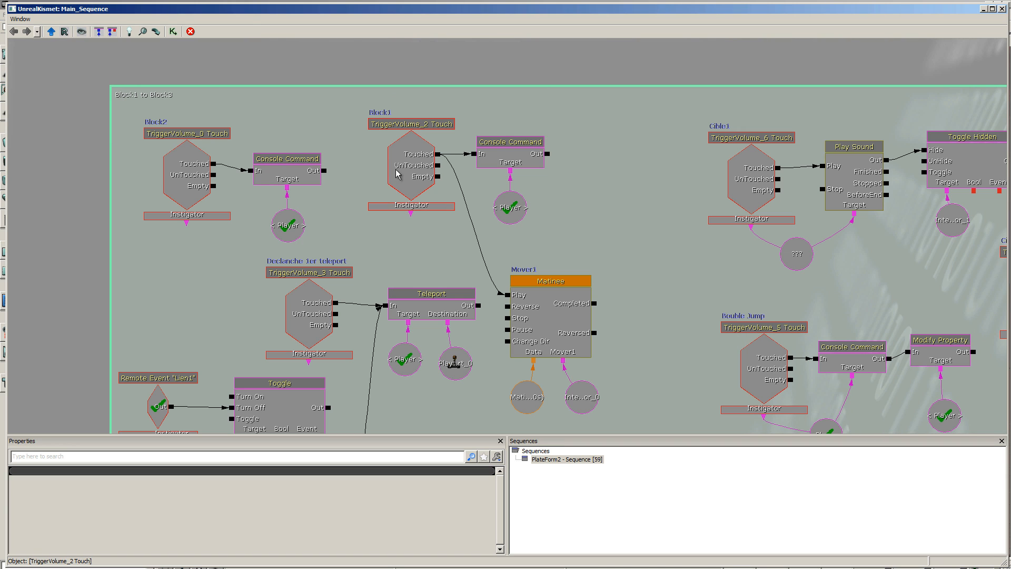
right_click(591, 103)
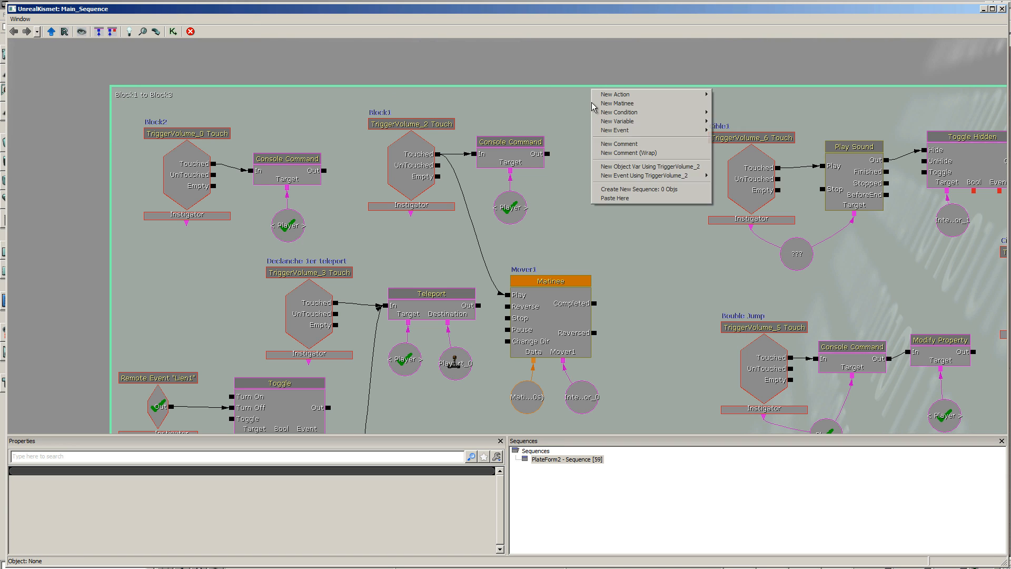
mouse_move(611, 179)
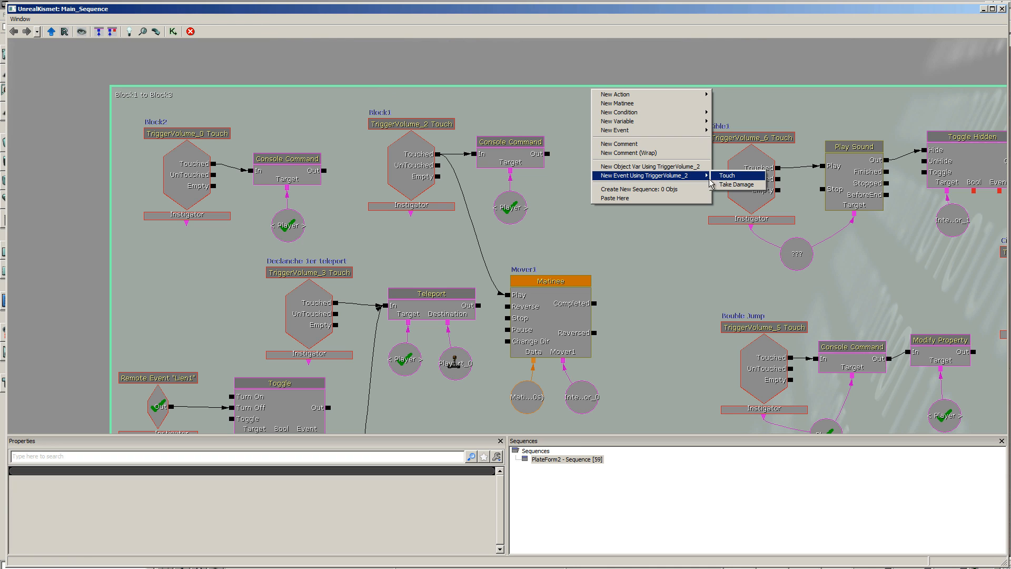
left_click(605, 238)
left_click_drag(627, 143, 579, 149)
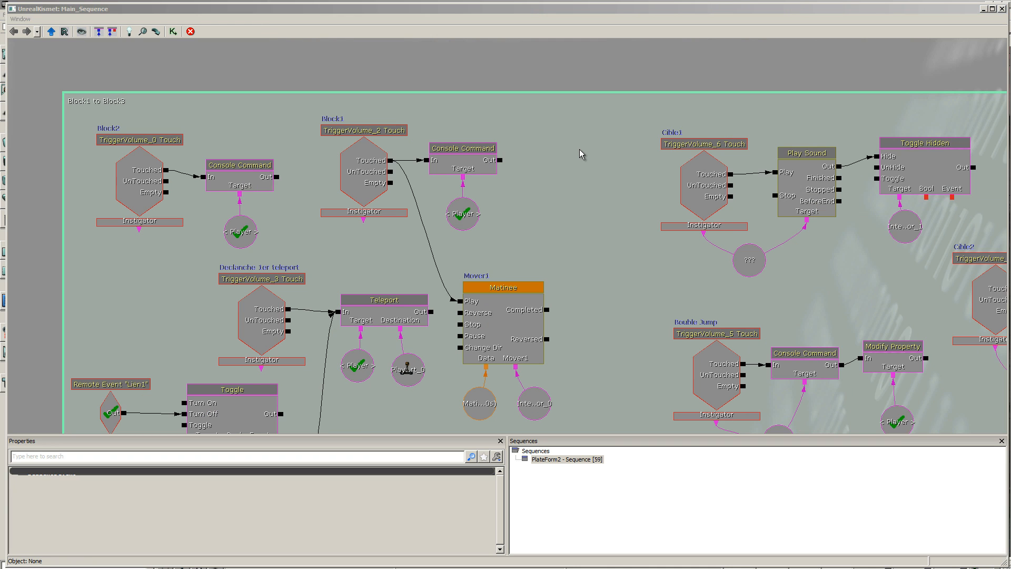
Step: Inspect the settings of the Block1 touch event and of the Console Command connected to it in Kismet
left_click(371, 178)
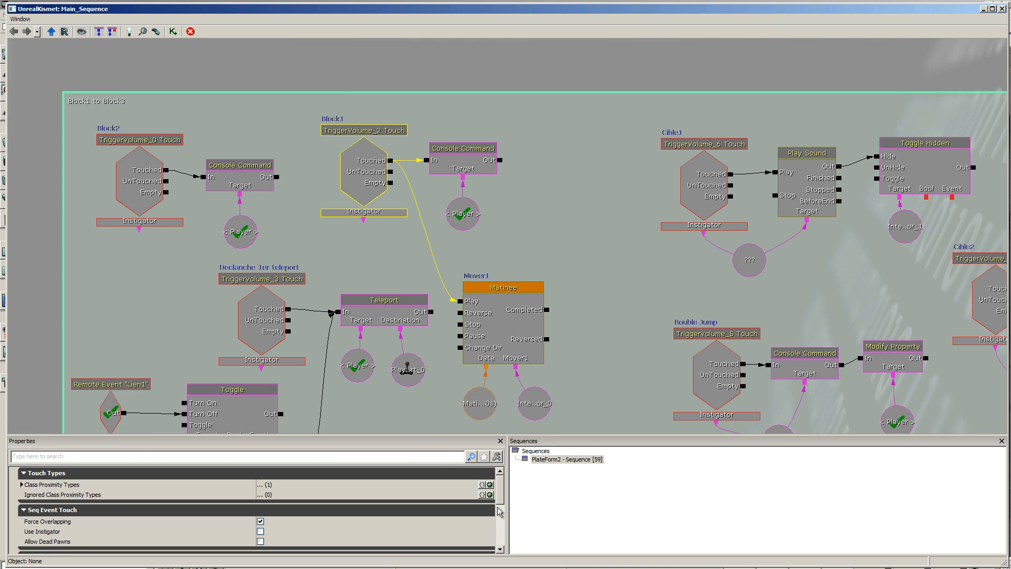
scroll(499, 511, "down", 3)
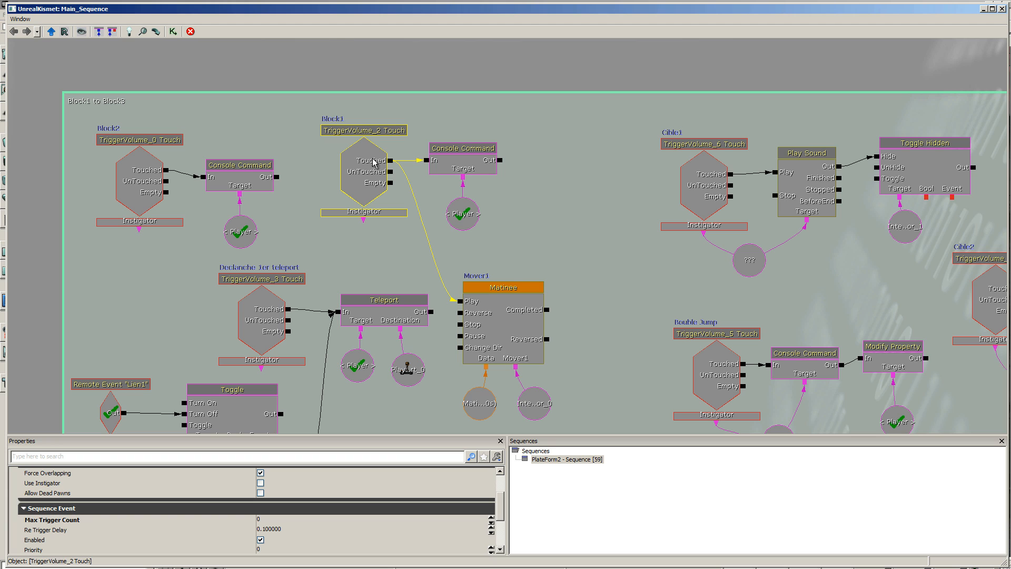
left_click(469, 168)
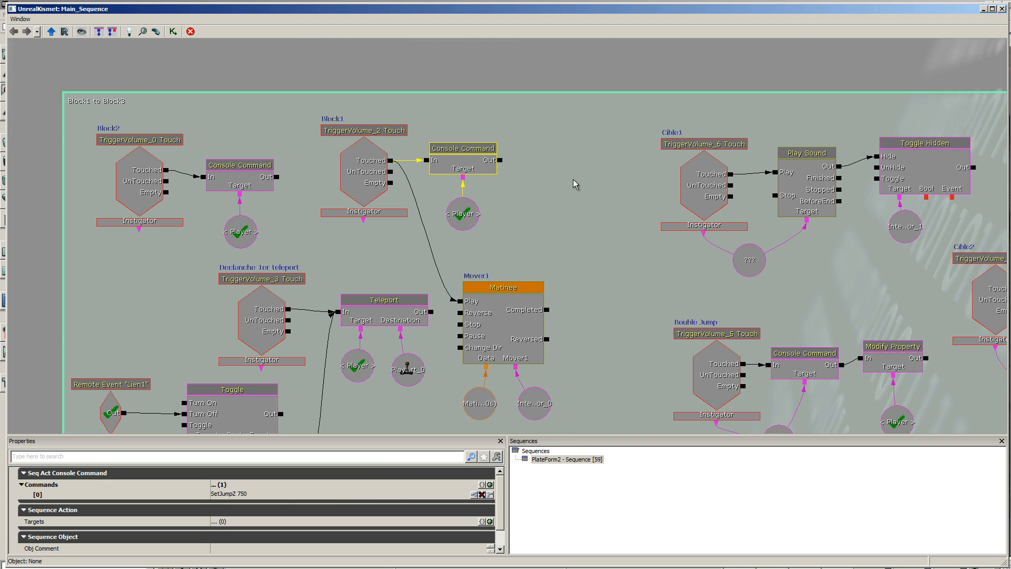
left_click(573, 154)
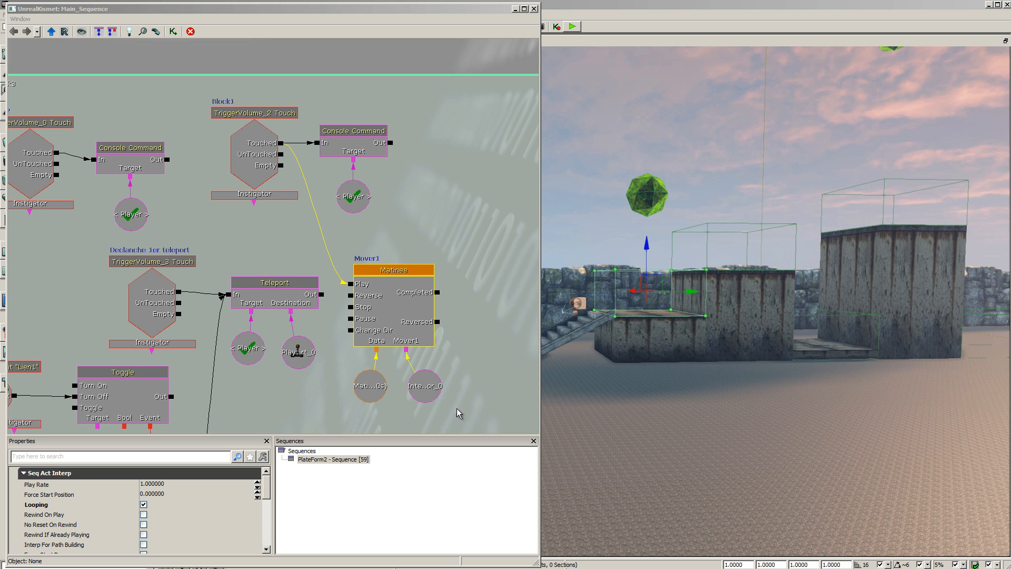
Step: Locate the object linked to the Matinee's Mover1 input in the level and frame the low platform between the blocks
left_click(429, 394)
double_click(430, 394)
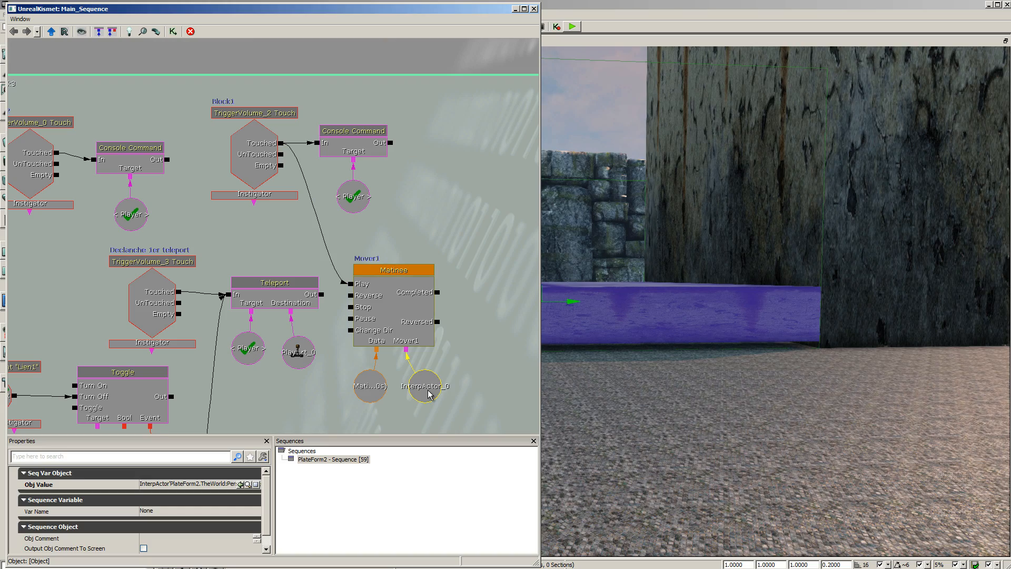
left_click_drag(695, 451, 695, 454)
right_click_drag(695, 454, 666, 458)
left_click_drag(665, 458, 666, 447)
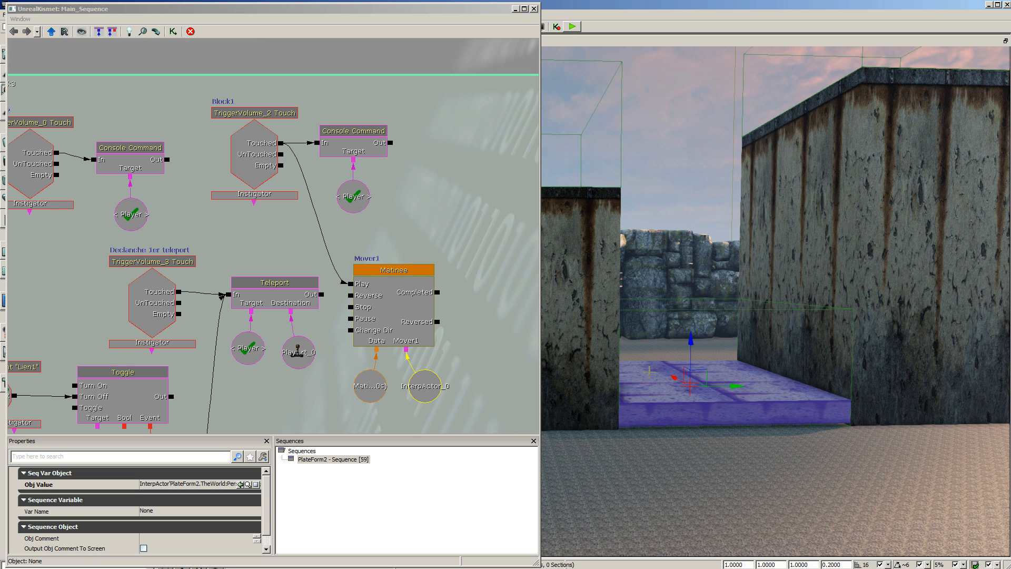
Step: View the actor conversion options of the low moving platform without applying any
right_click(659, 386)
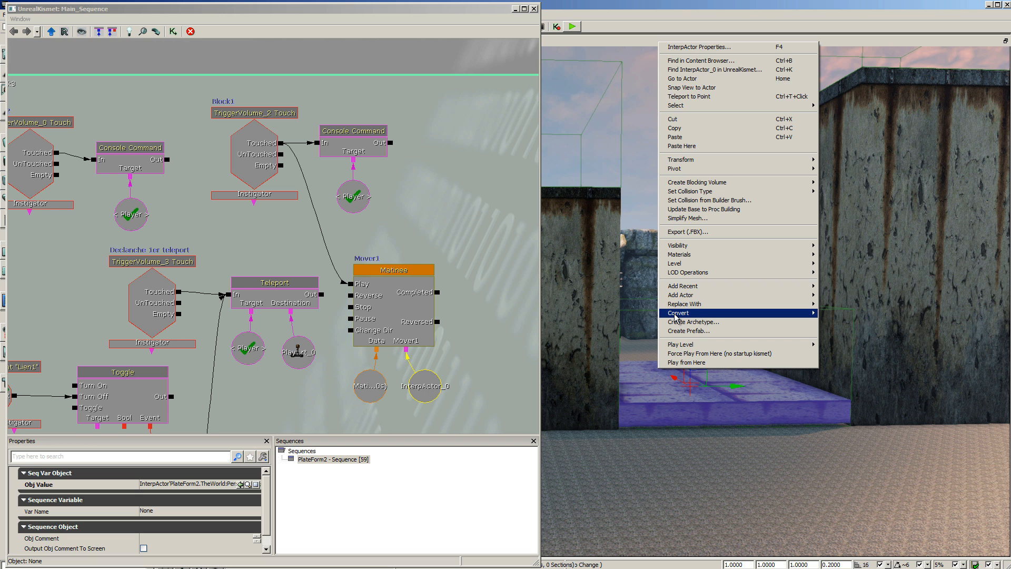
mouse_move(676, 316)
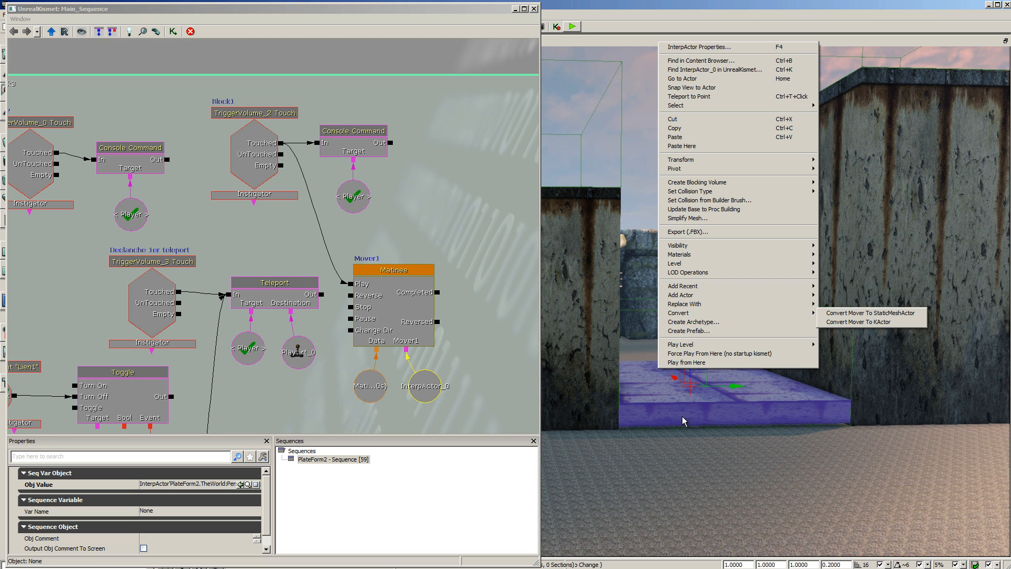
left_click(718, 464)
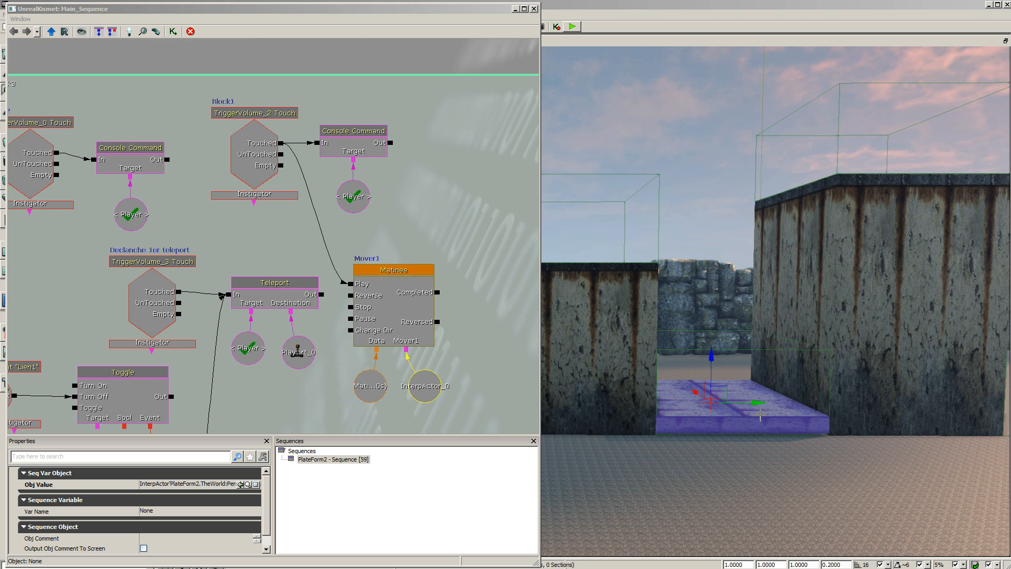
Step: Open the Mover1 Matinee to examine the platform's movement track and keyframes
left_click(402, 306)
double_click(402, 305)
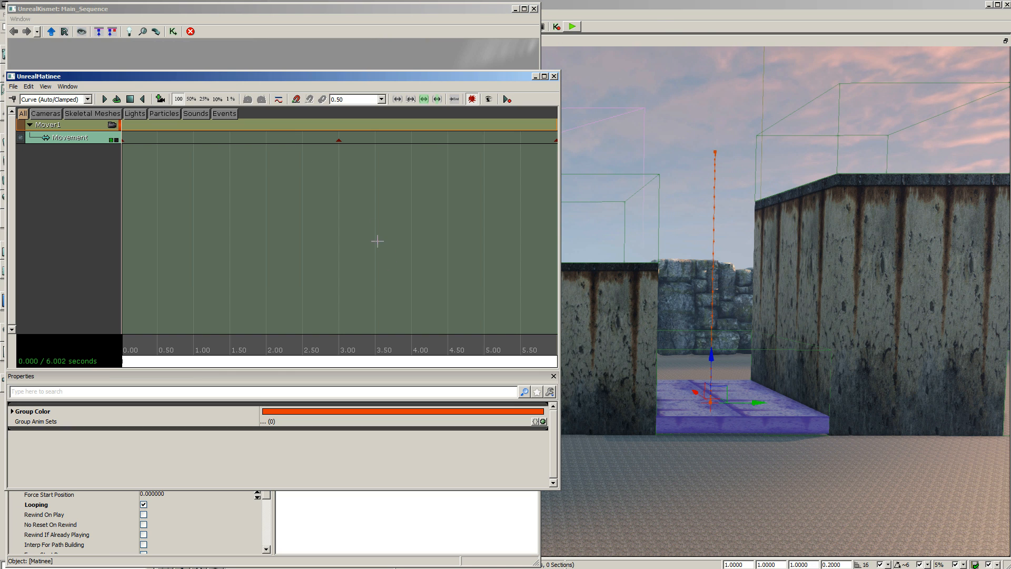
left_click_drag(283, 80, 283, 73)
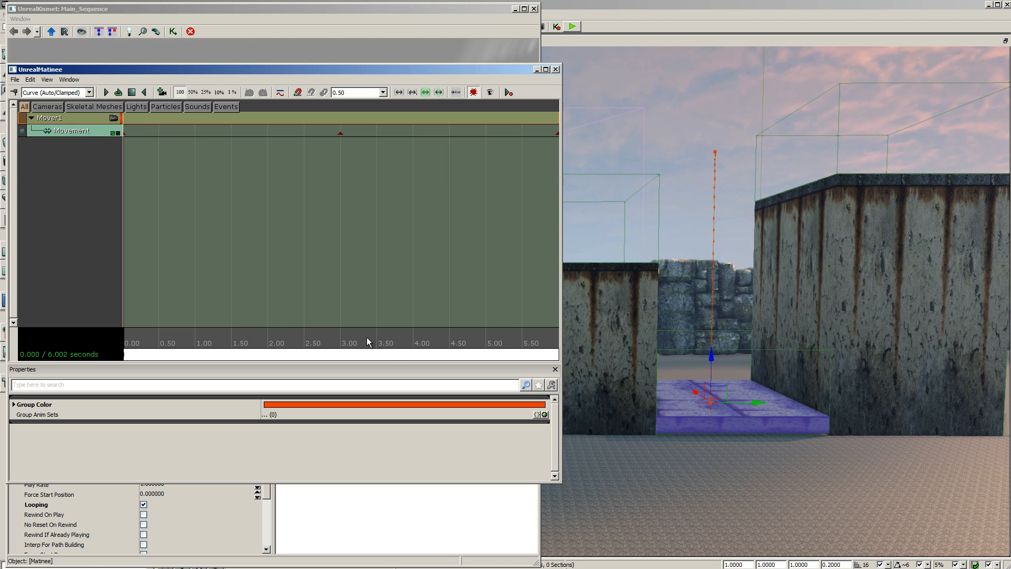
Step: View the options for adding groups to the Matinee and tracks to the Mover1 group, without adding any
right_click(49, 178)
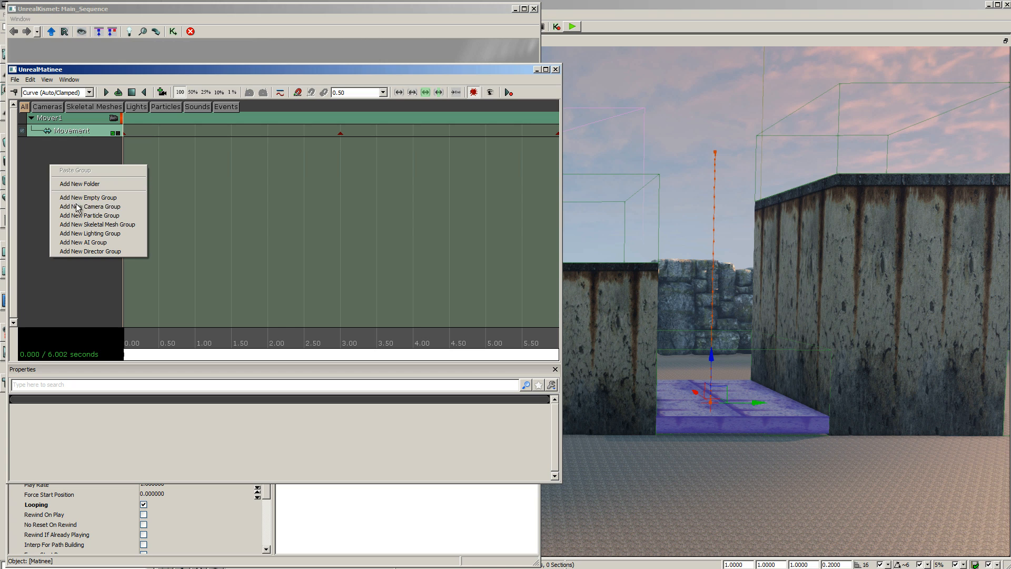
left_click(78, 142)
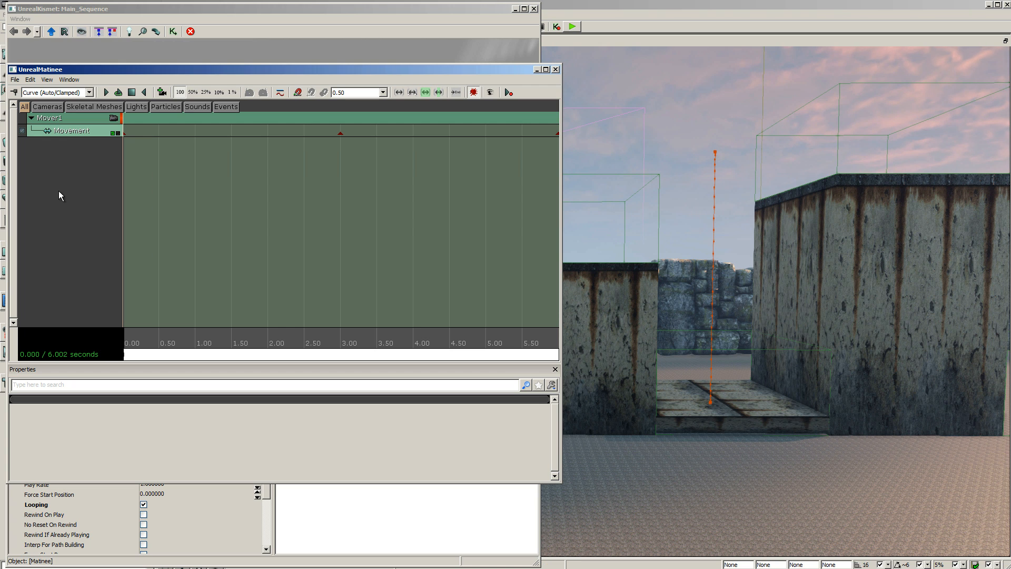
left_click(45, 119)
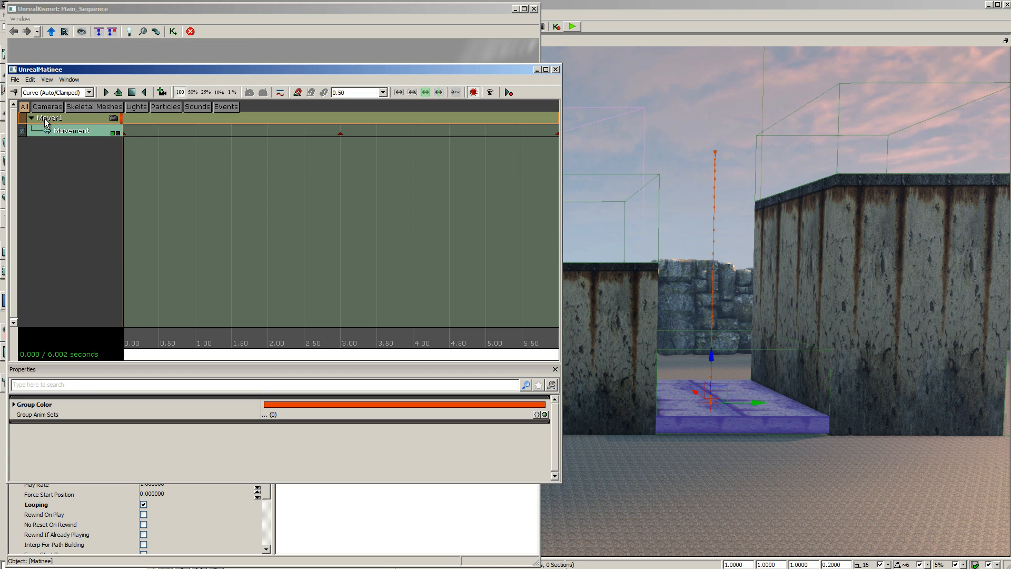
right_click(78, 121)
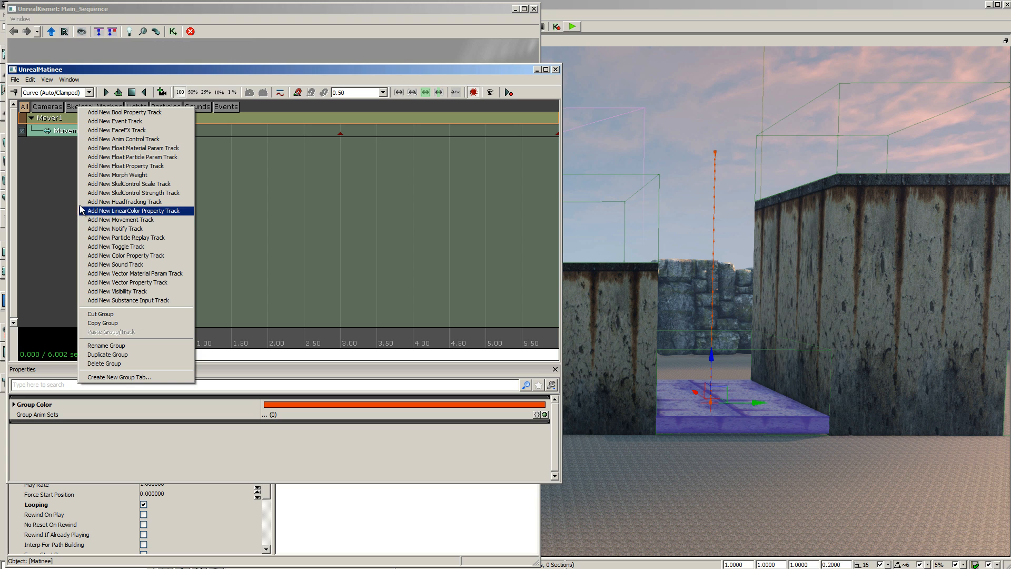
left_click(52, 197)
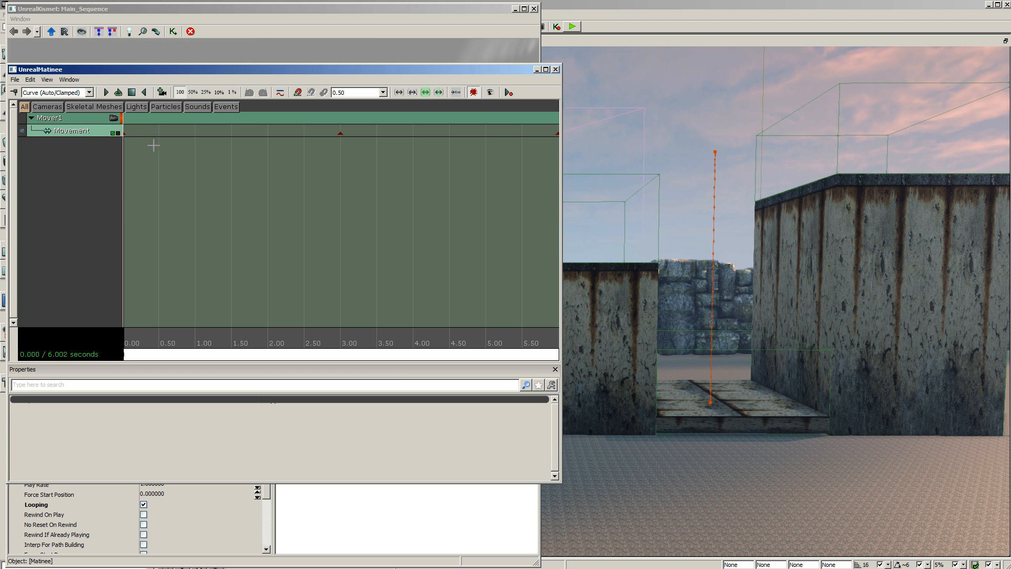
Step: Examine the platform's position at the Movement track's keyframes at 0, 3 and 6 seconds
left_click(125, 134)
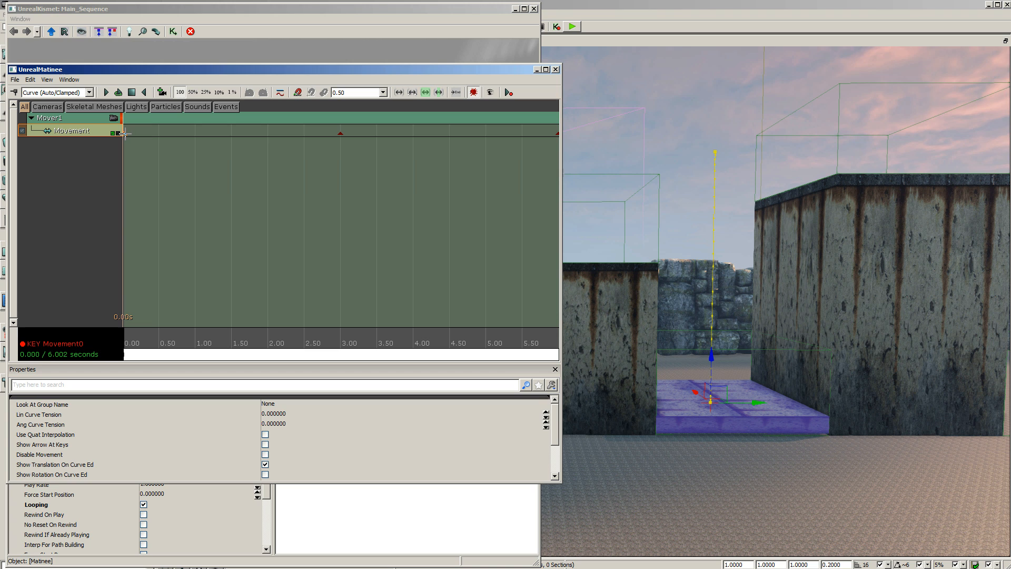
left_click(368, 235)
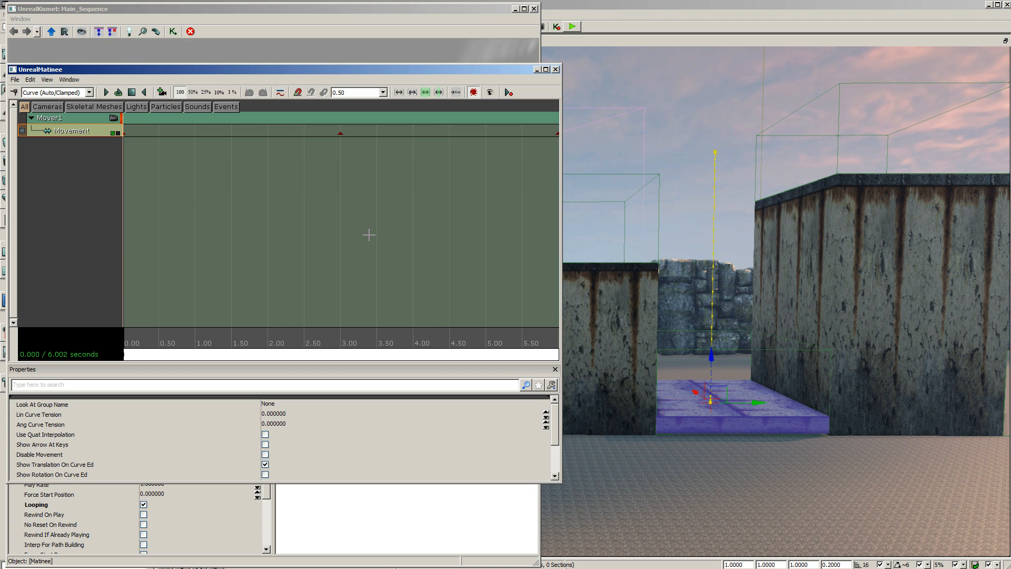
scroll(369, 234, "down", 2)
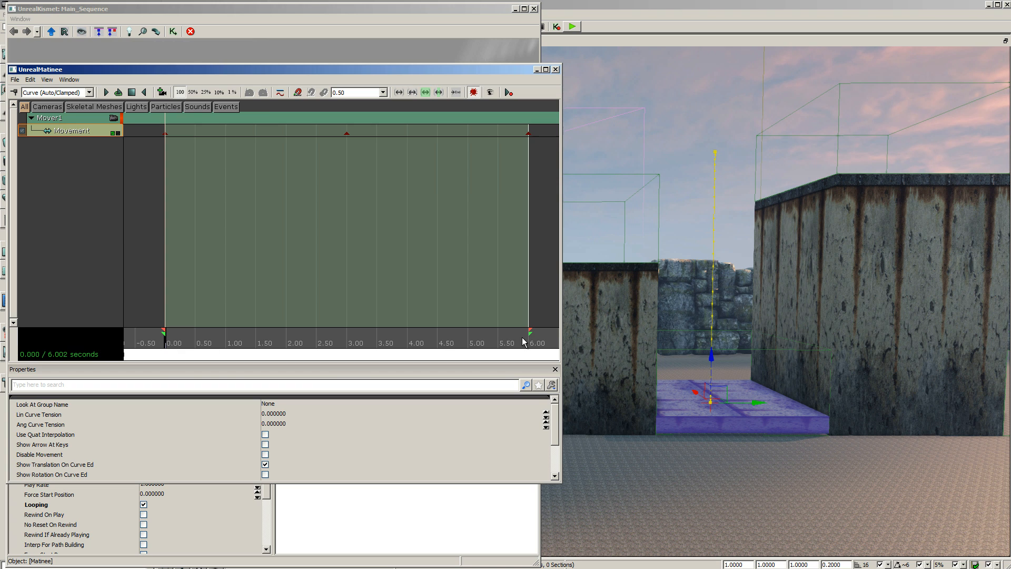
left_click(166, 134)
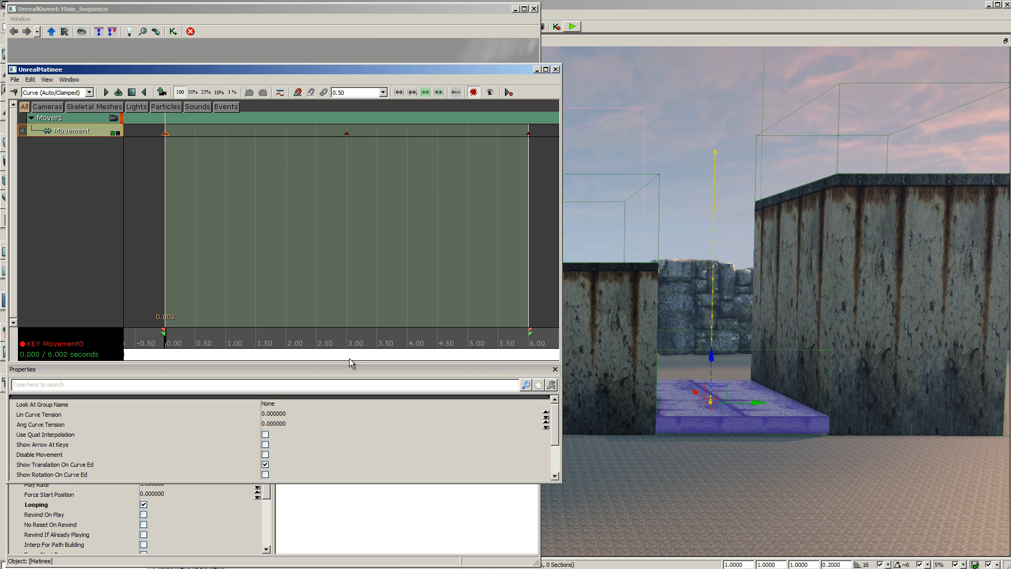
left_click(347, 134)
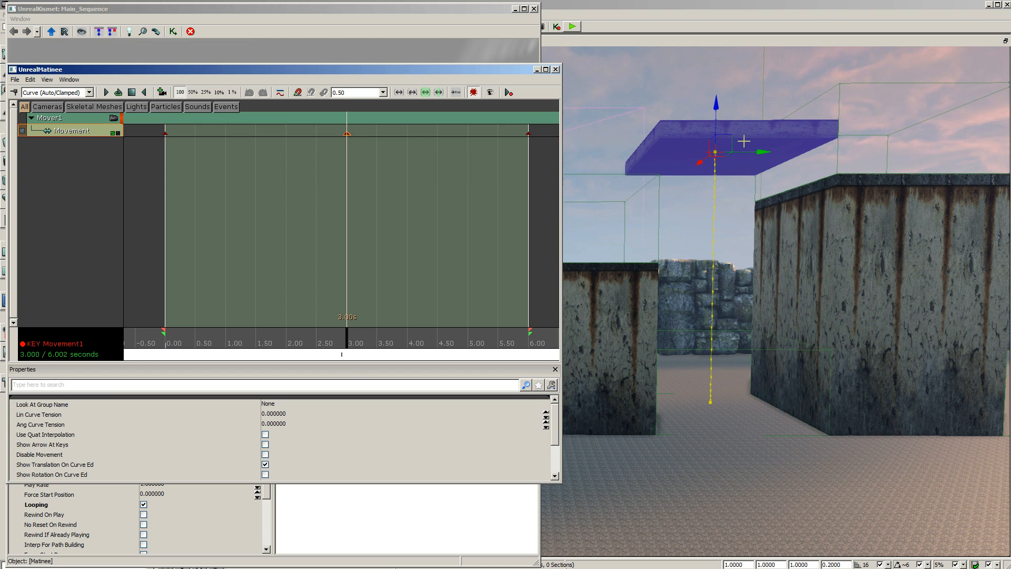
left_click(529, 134)
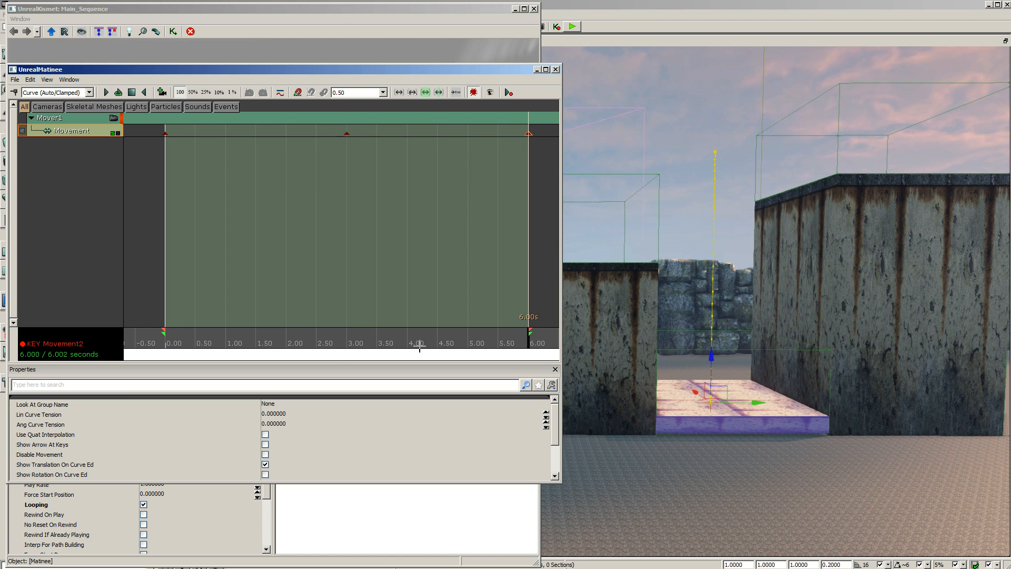
Step: Preview the platform's looping movement in Matinee, stop playback and return to the keyframe at 0 seconds
left_click(119, 97)
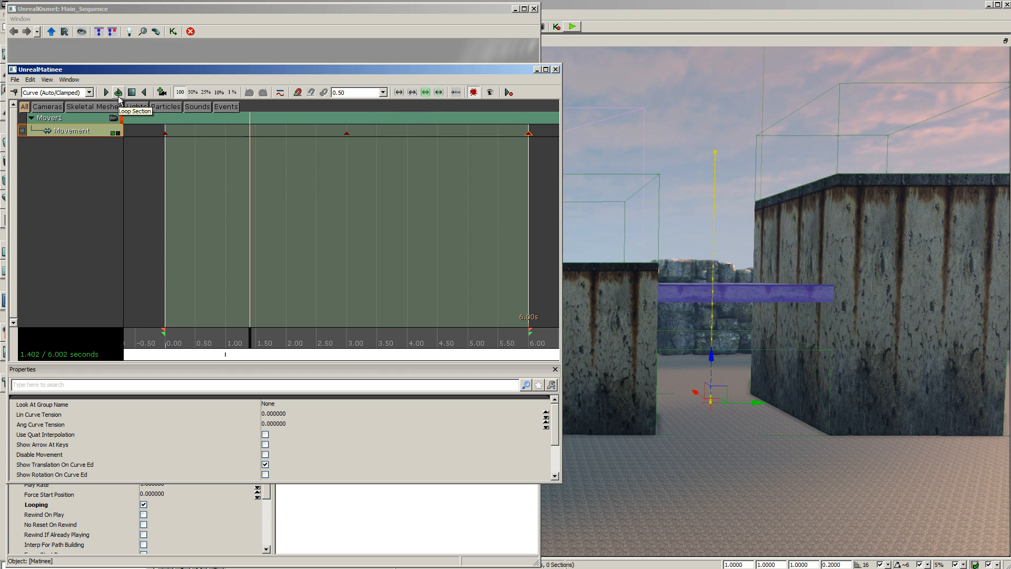
left_click(132, 92)
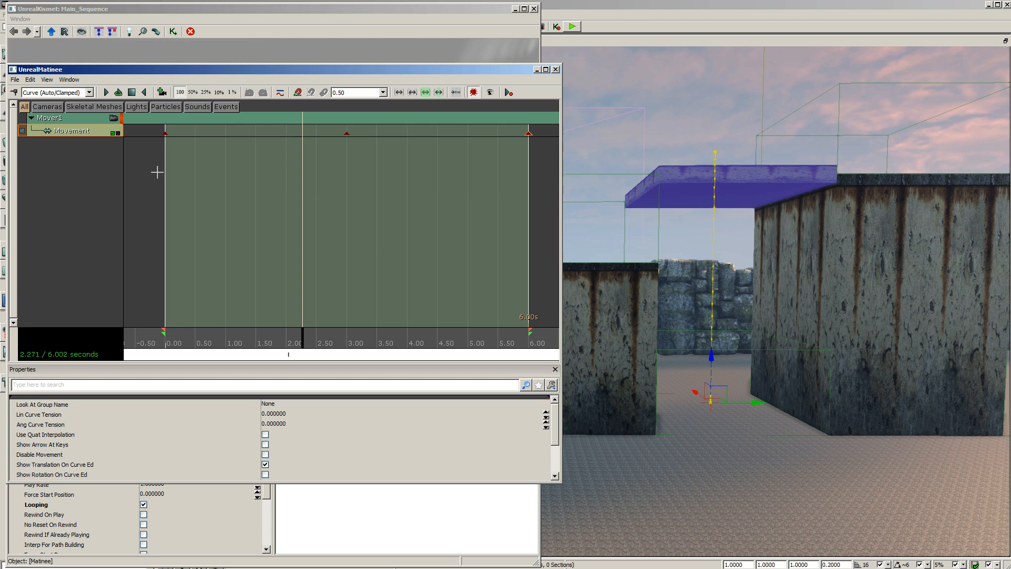
left_click(166, 133)
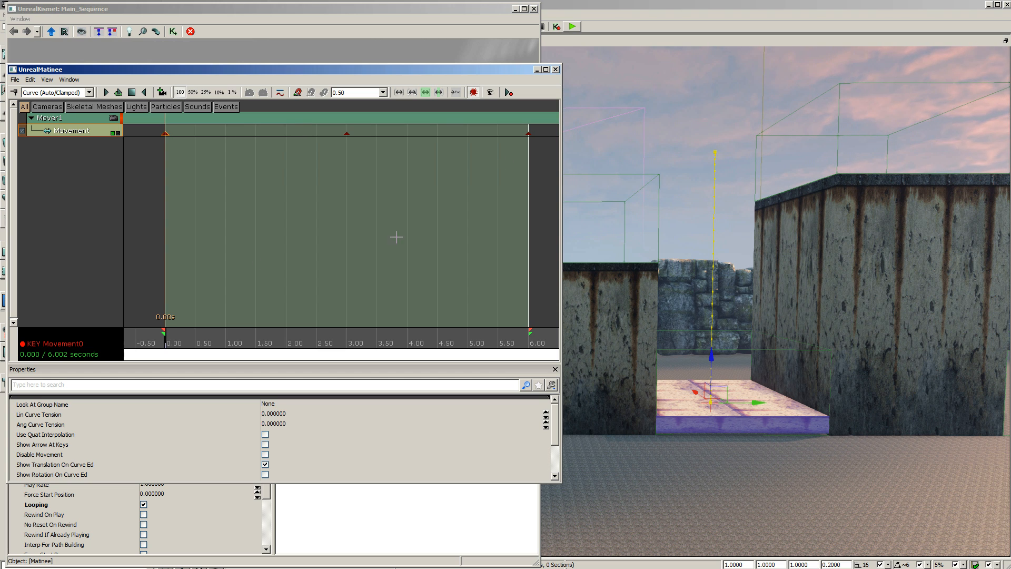
Step: View the Matinee's editing commands without applying any, and close the Matinee and Kismet windows
left_click(30, 80)
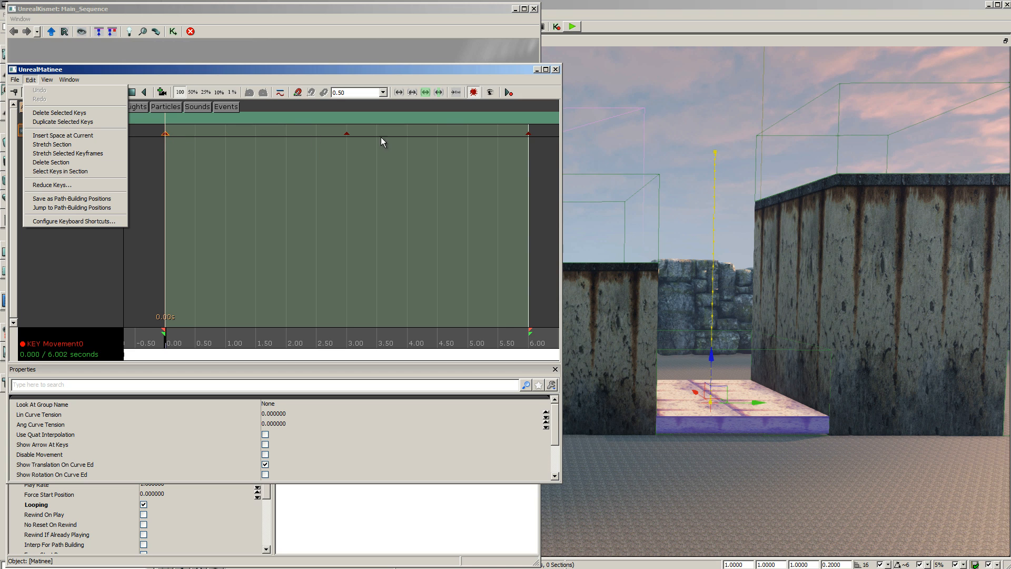
left_click(90, 259)
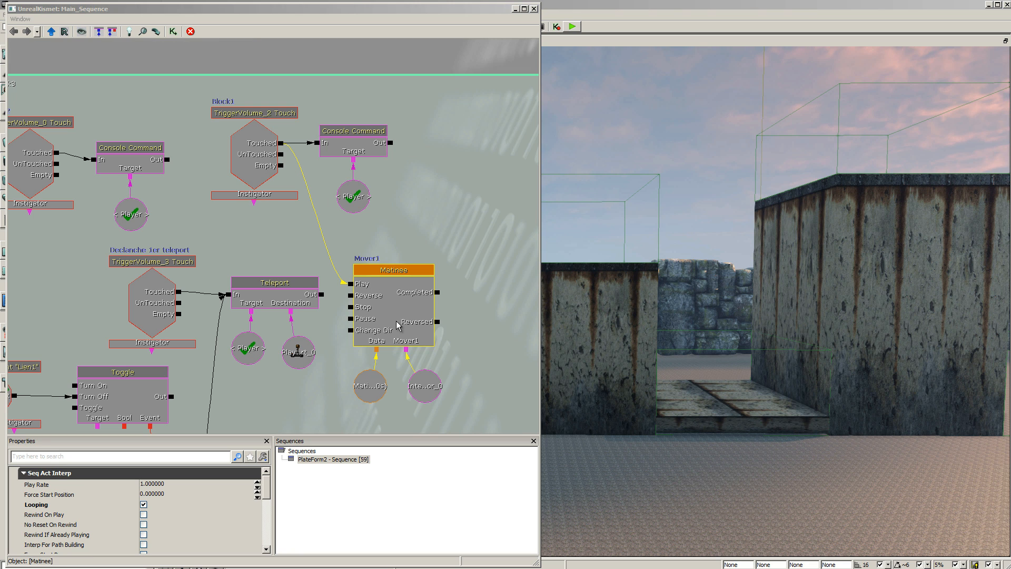
left_click(534, 9)
left_click(533, 9)
Step: Play-test the level by running the character up the stairs onto the first block, and end the preview
left_click(571, 26)
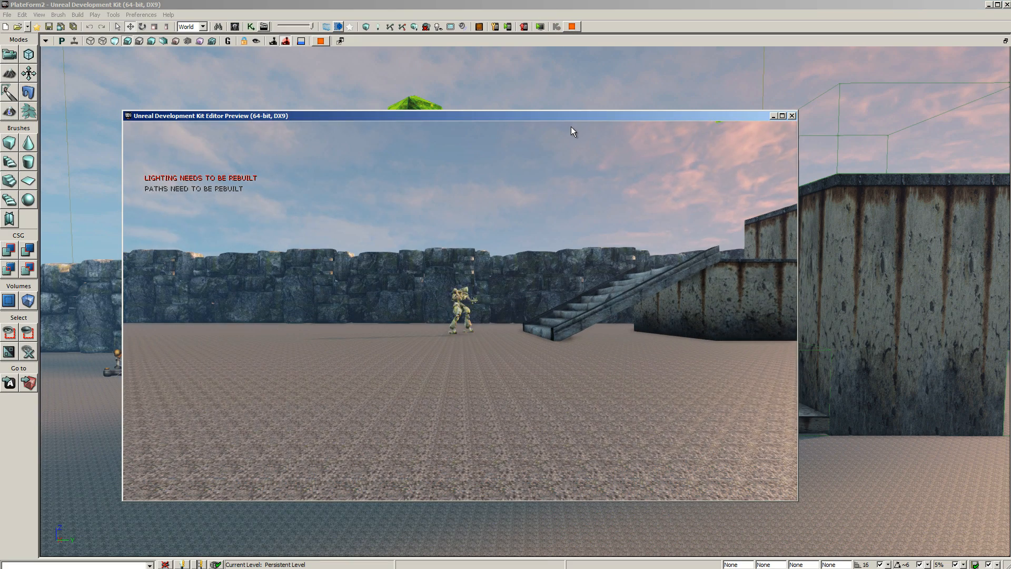
key("d")
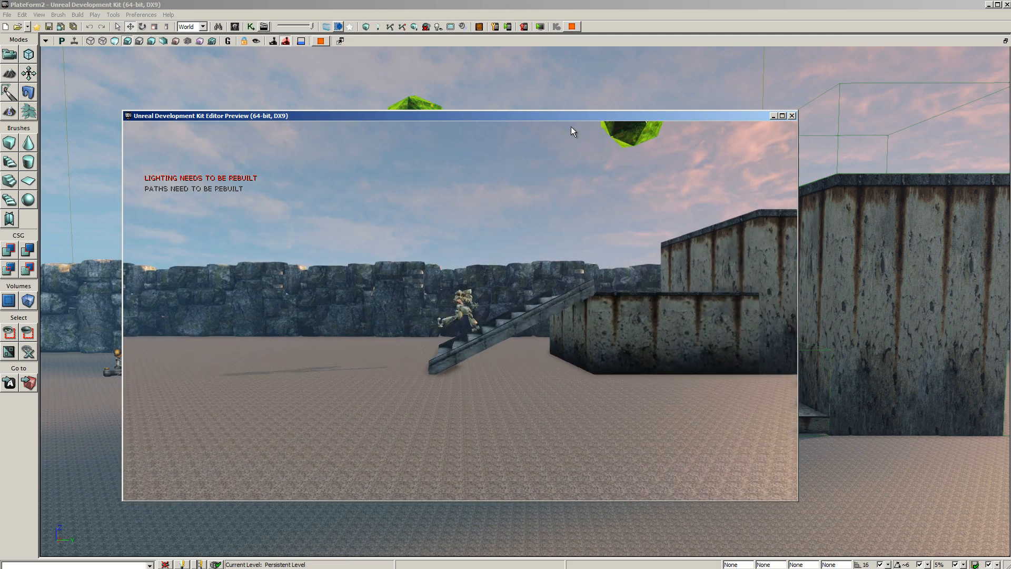
key("d")
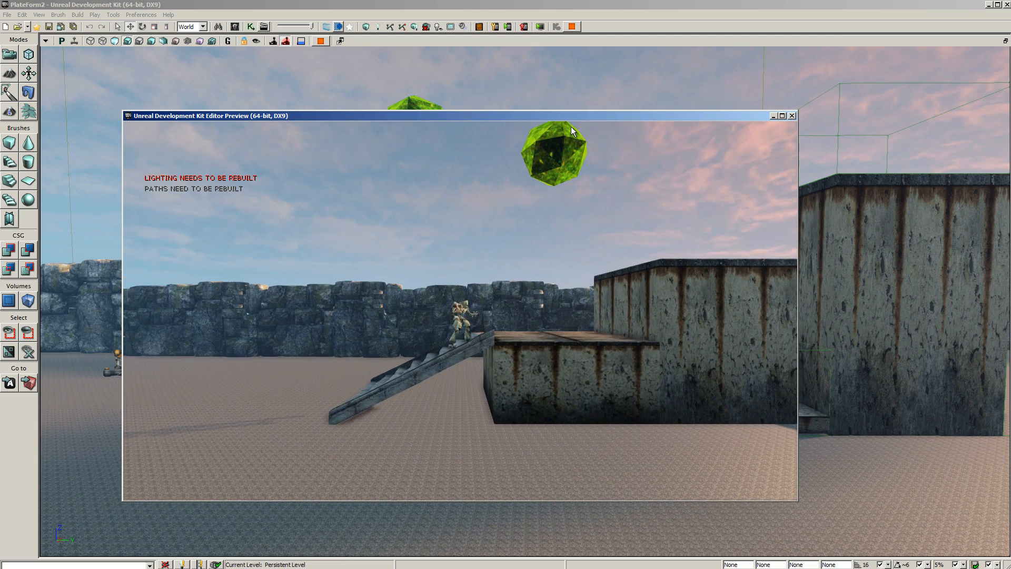
key("d")
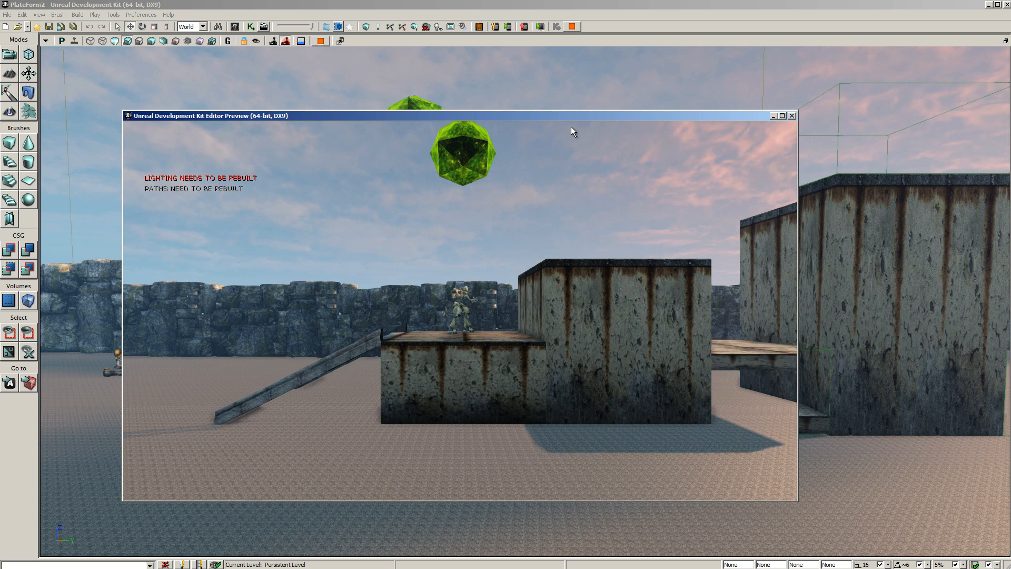
key("Escape")
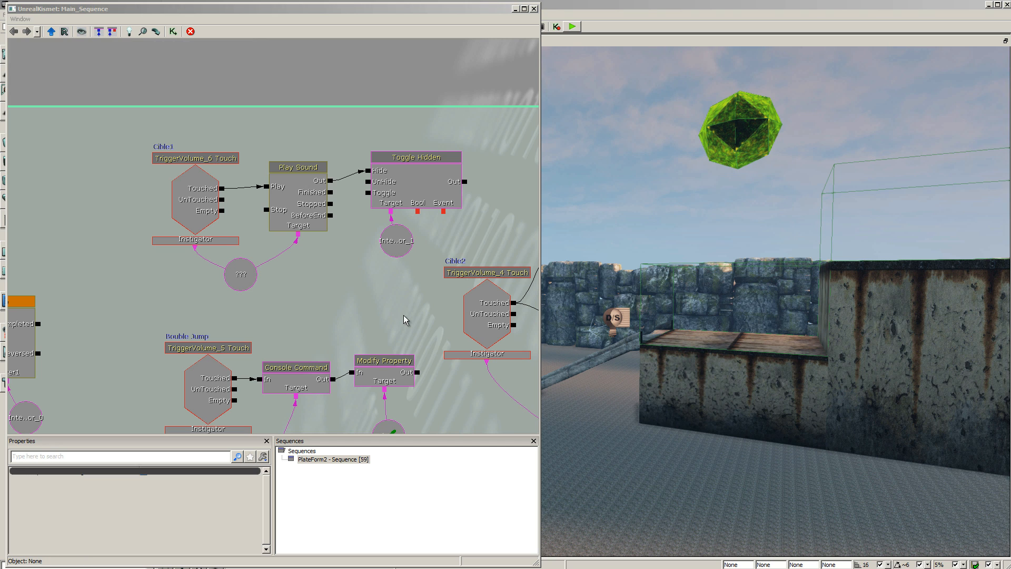
Step: Locate the object targeted by Cible1's Toggle Hidden action in the level and inspect the settings of the Cible1 touch event
double_click(400, 245)
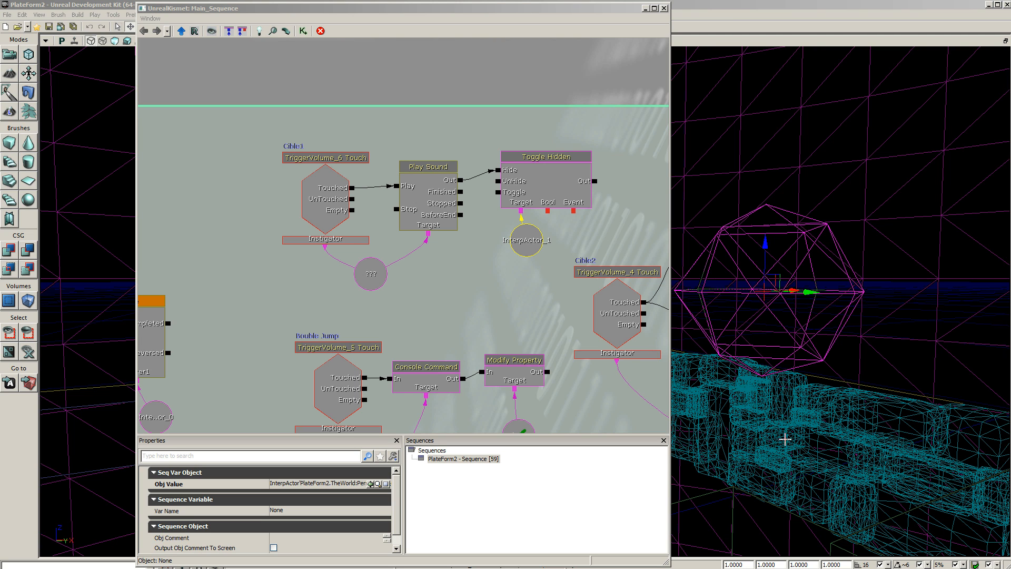
left_click(838, 409)
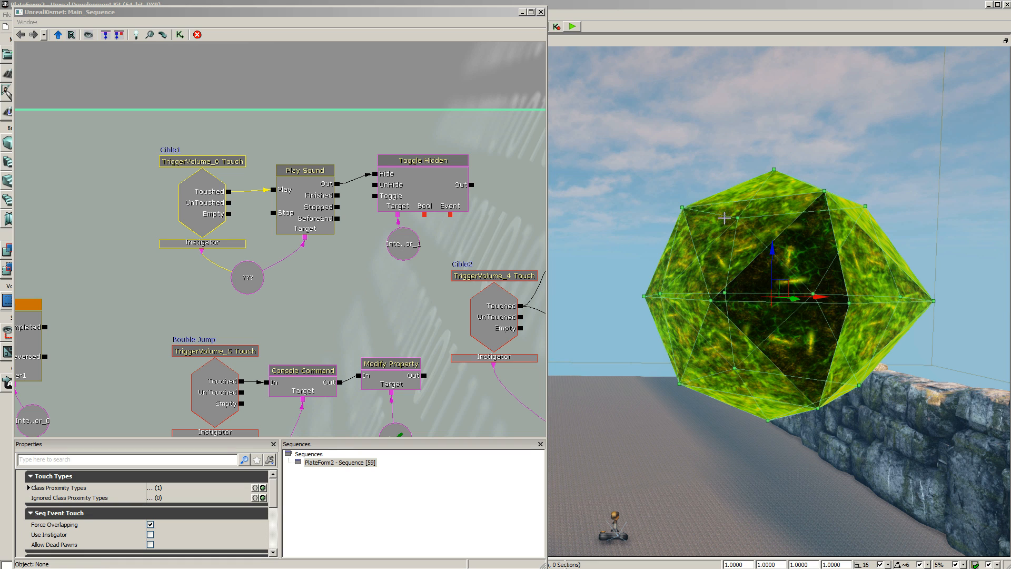
left_click(203, 196)
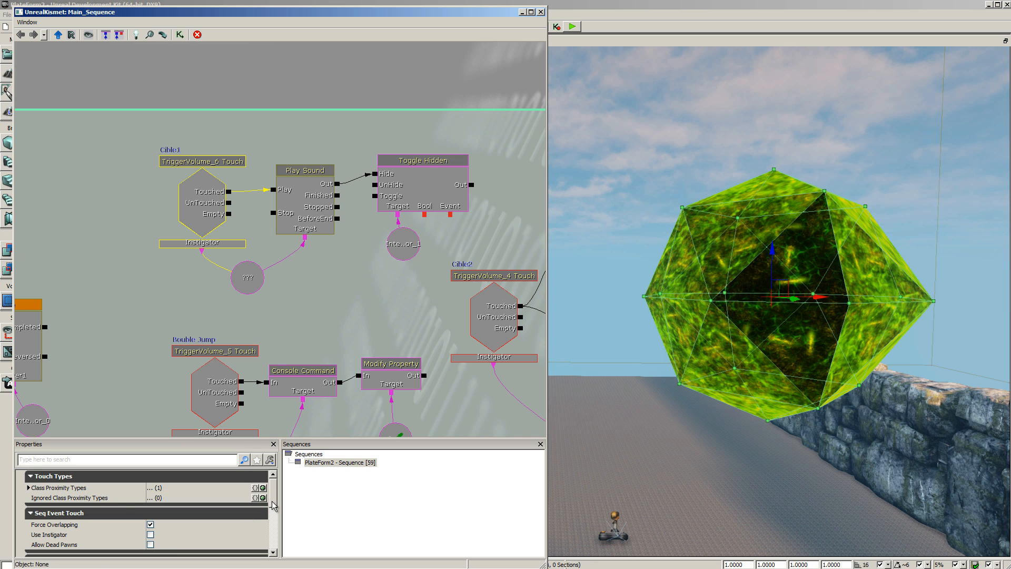
left_click_drag(275, 494, 275, 512)
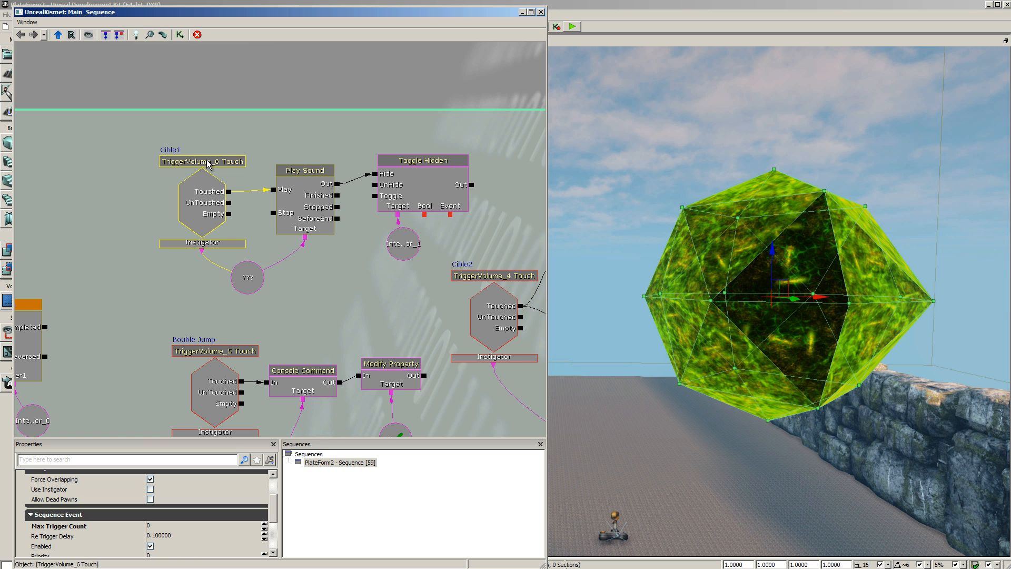
Step: Inspect the sound cue used by Cible1's Play Sound action in the Content Browser, and select the Toggle Hidden target variable
left_click(312, 200)
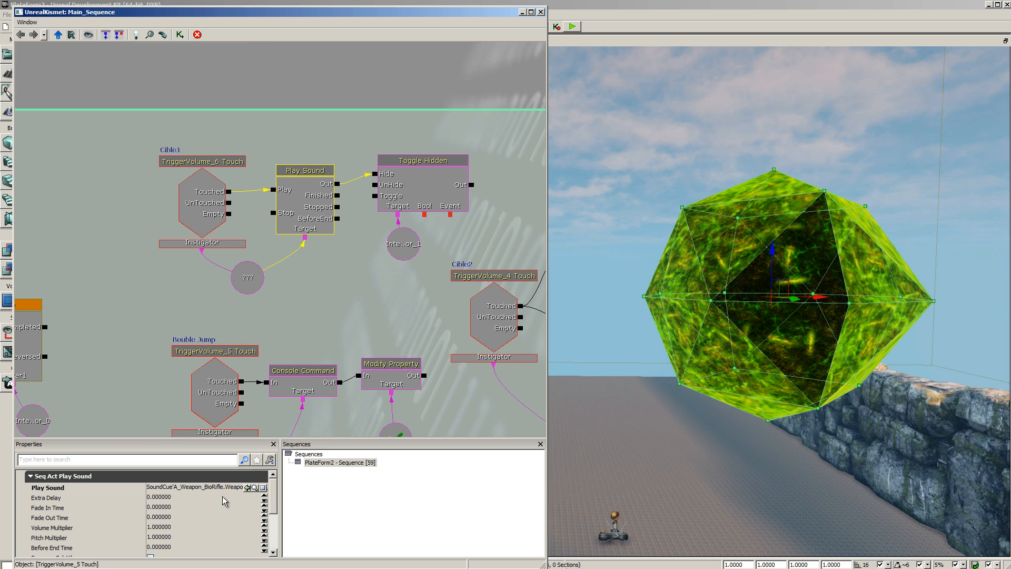
left_click(254, 488)
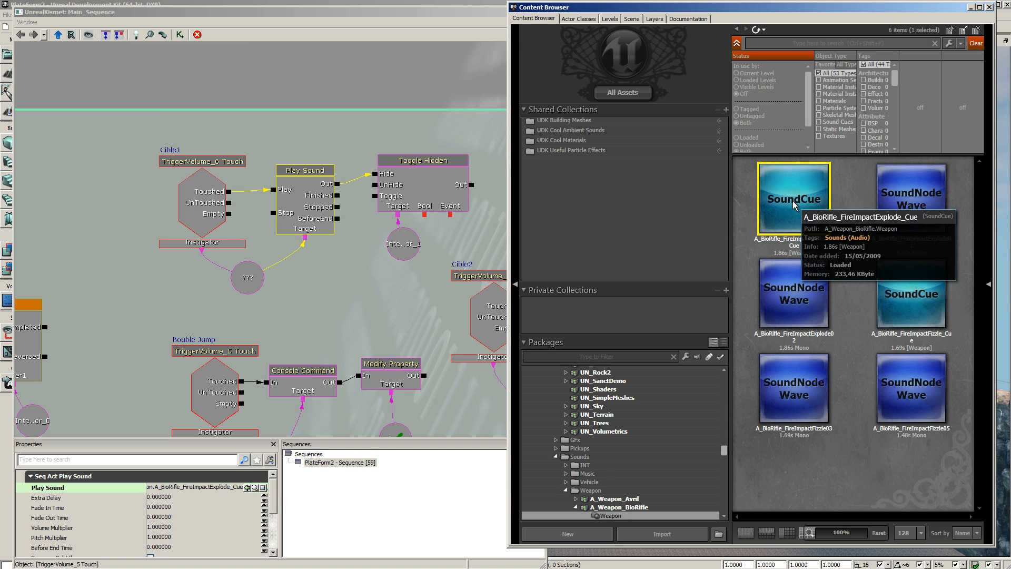
left_click(990, 7)
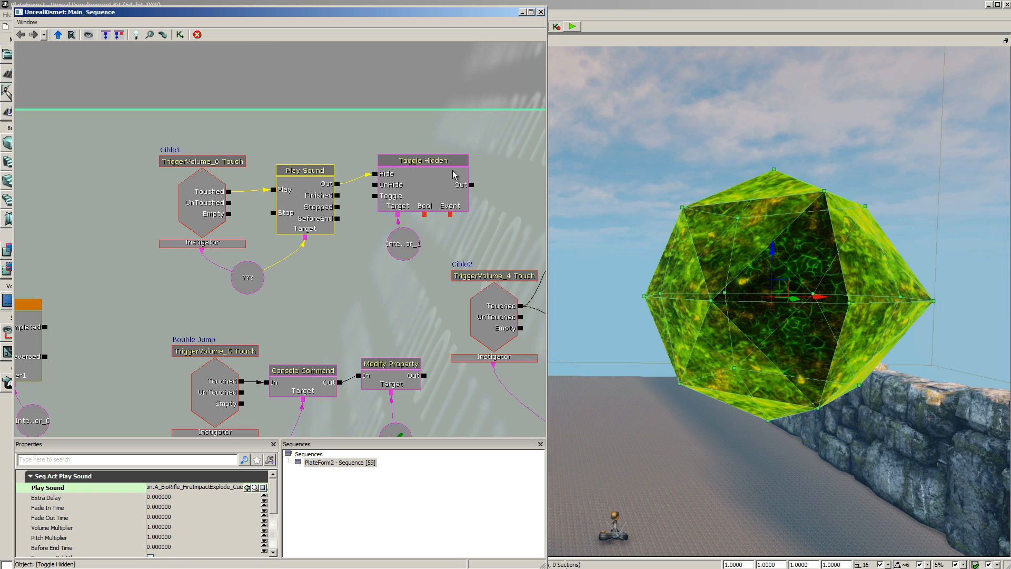
left_click(405, 245)
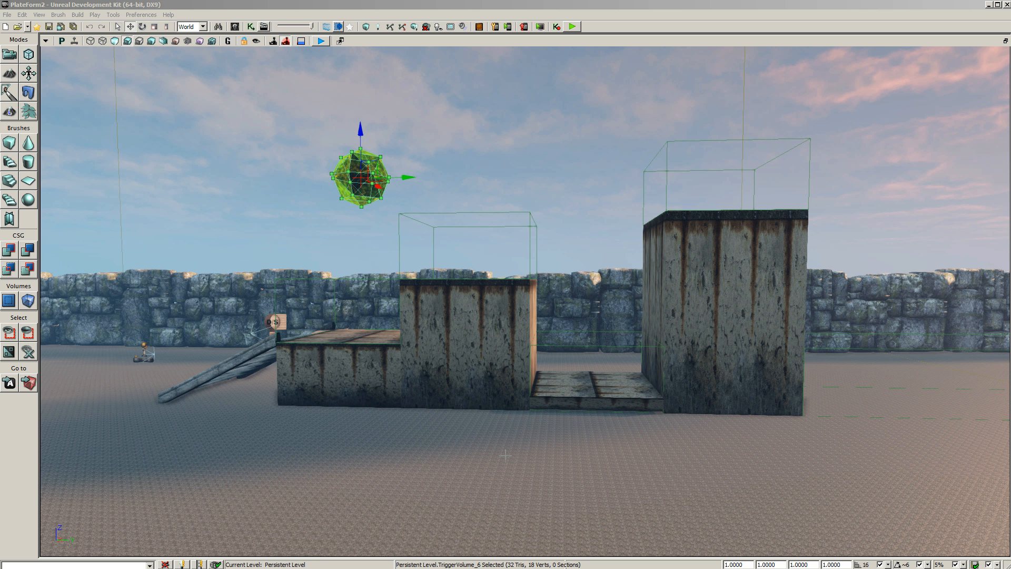
Step: Play-test the green target by running up the stairs and jumping into it, and end the preview
left_click(579, 27)
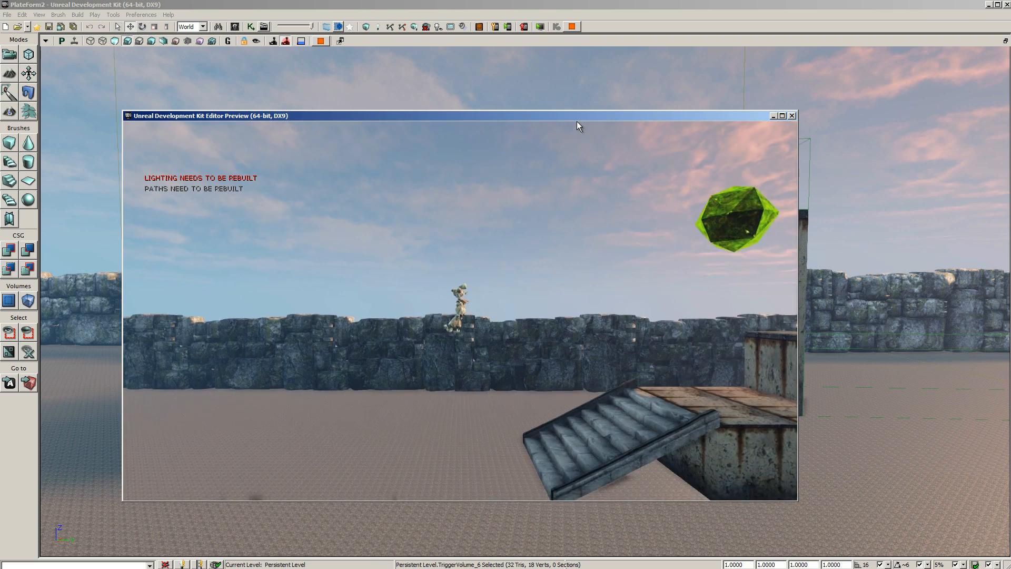
key("d")
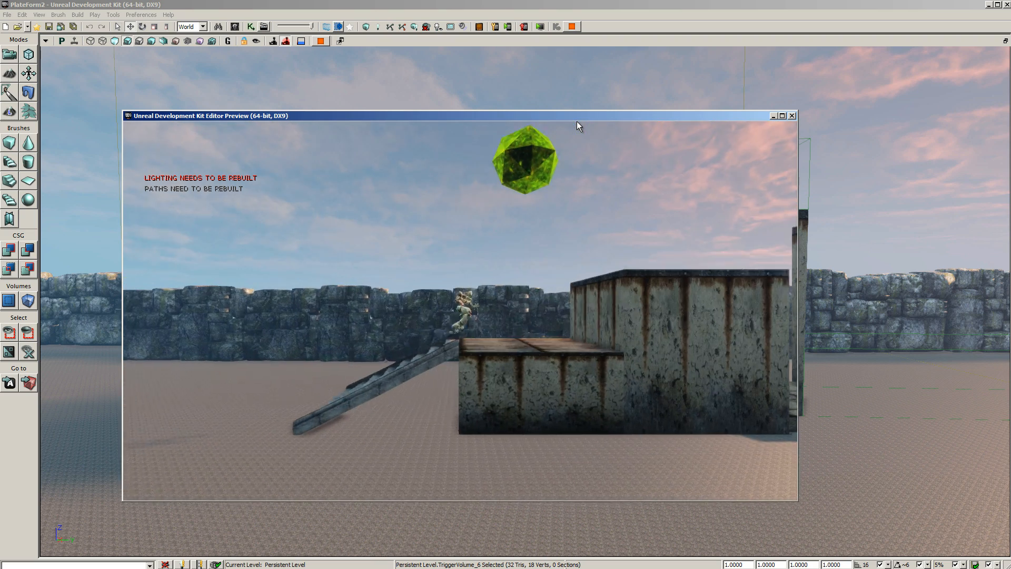
key("space")
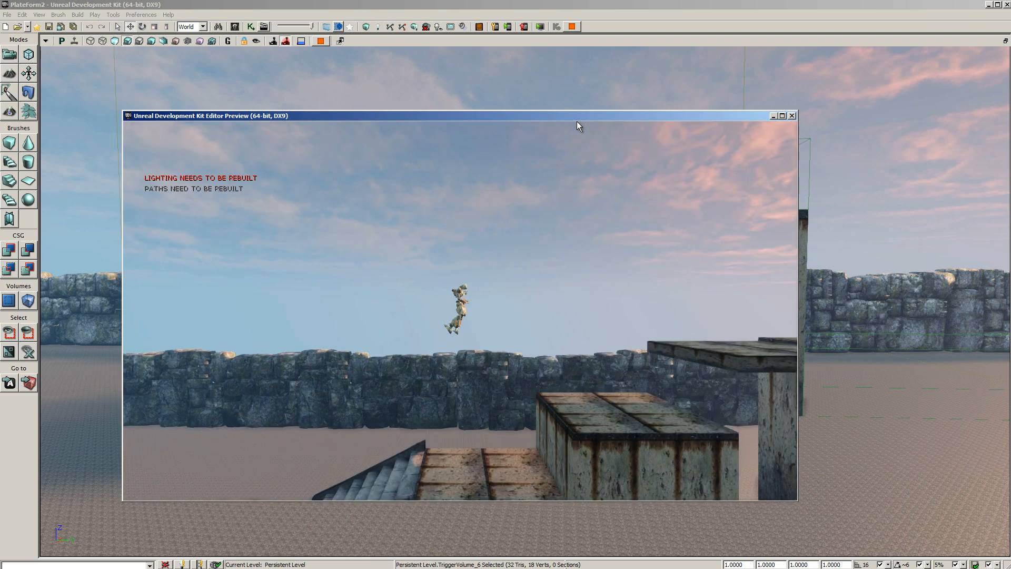
key("Escape")
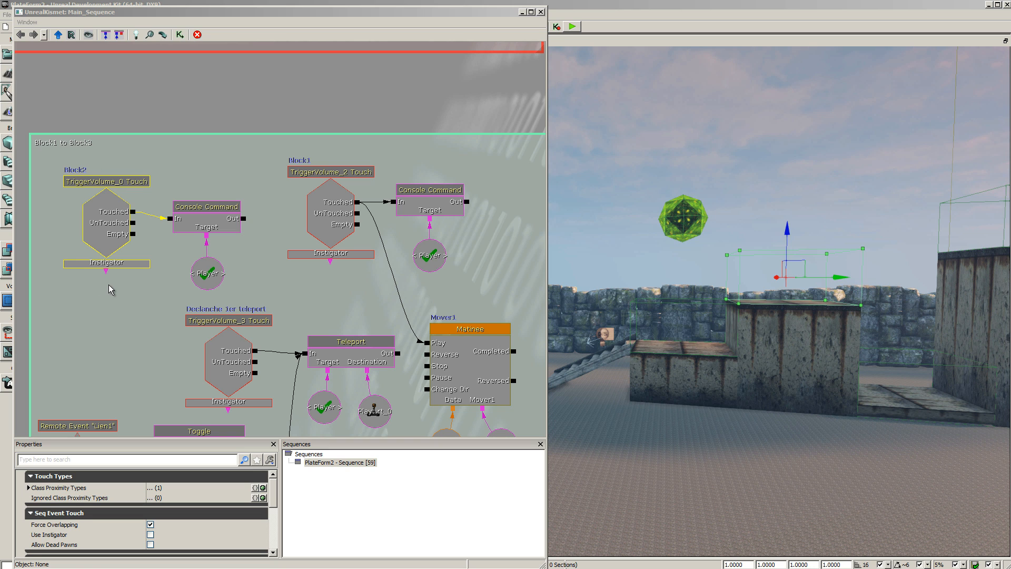
Step: Inspect Block2's Console Command action, and play-test the level by climbing the stairs and jumping into the green target and off the blocks
left_click(213, 227)
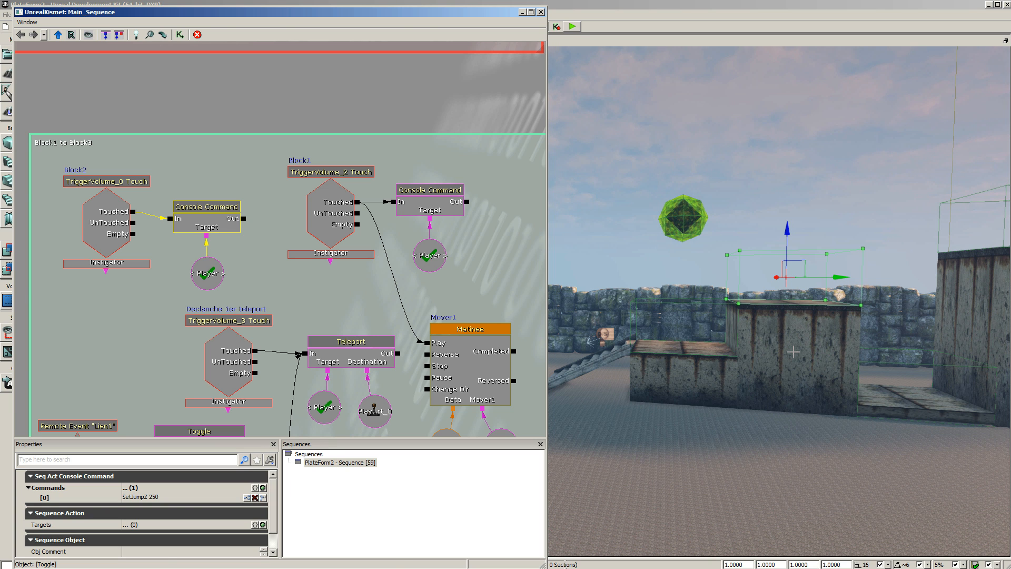
left_click(794, 352)
left_click(573, 26)
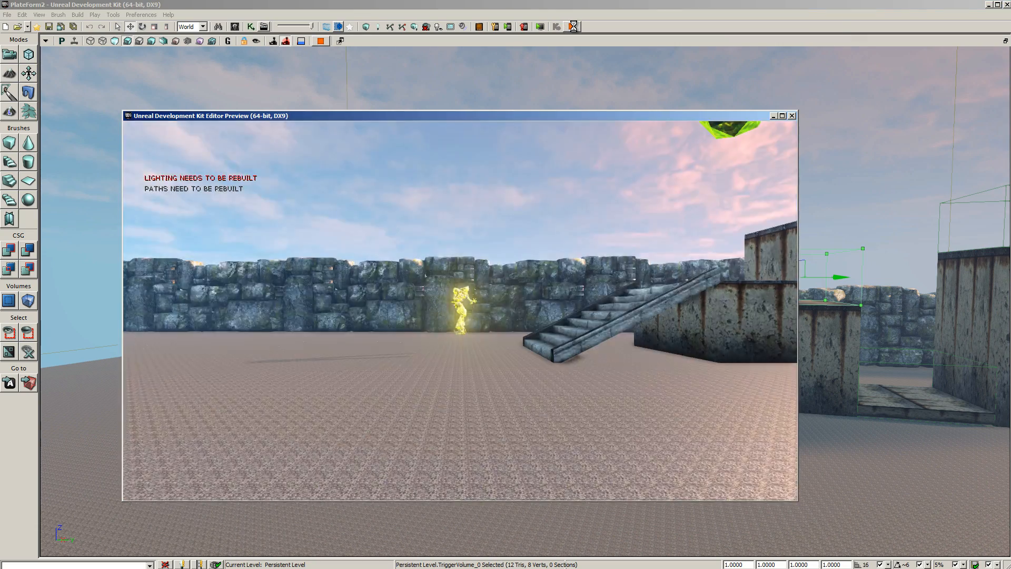
key("d")
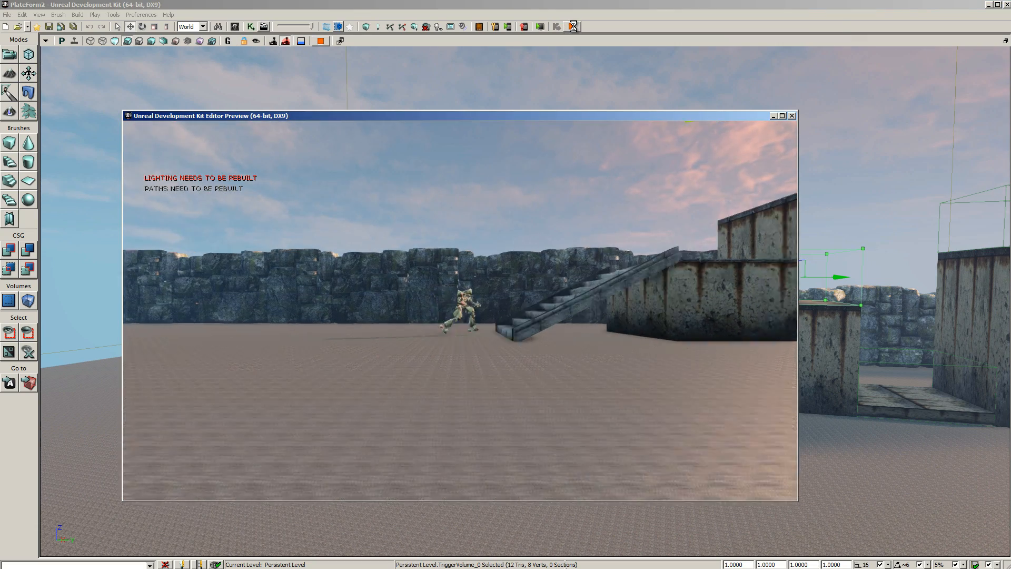
key("space")
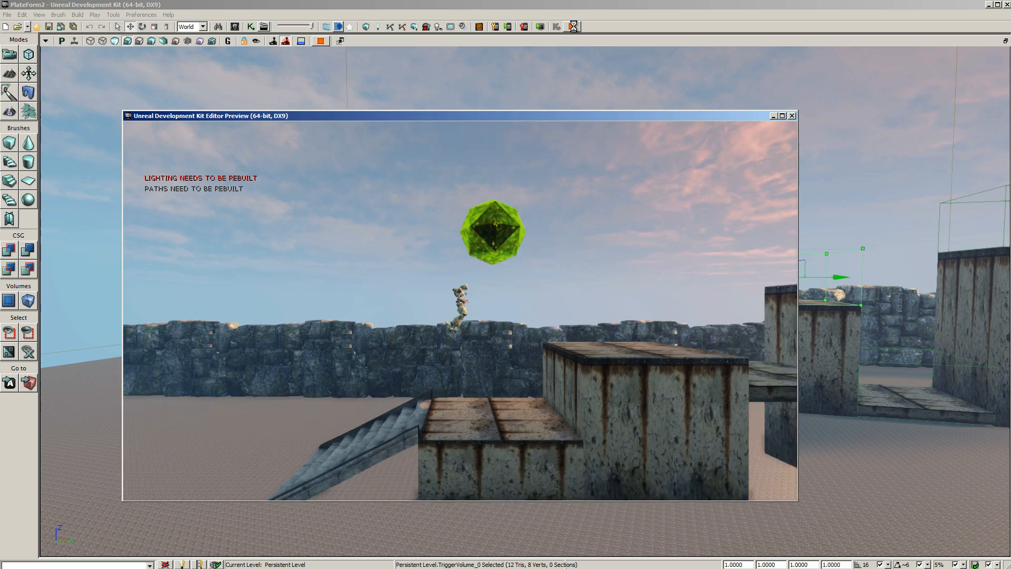
key("d")
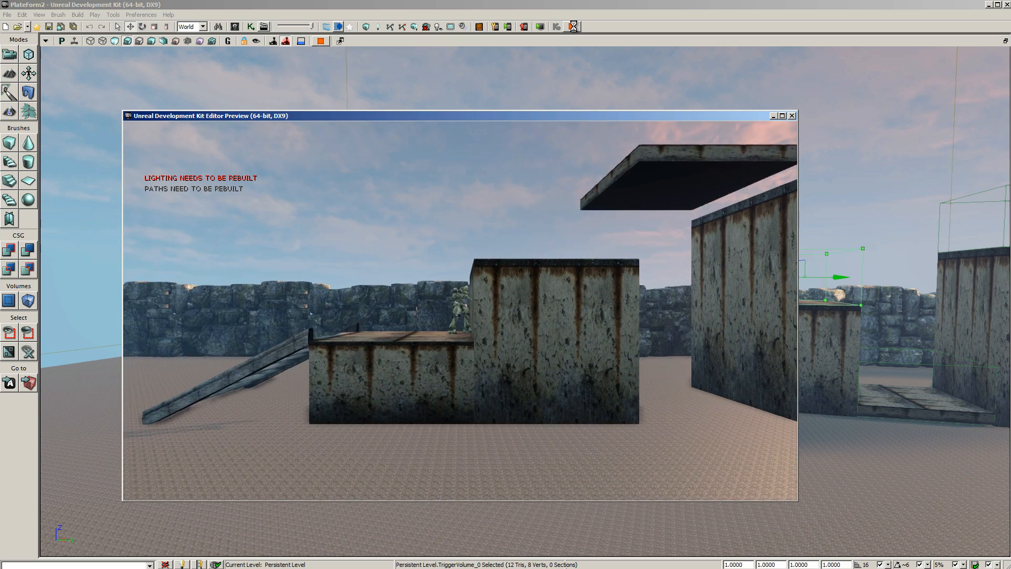
key("space")
key("space")
key("d")
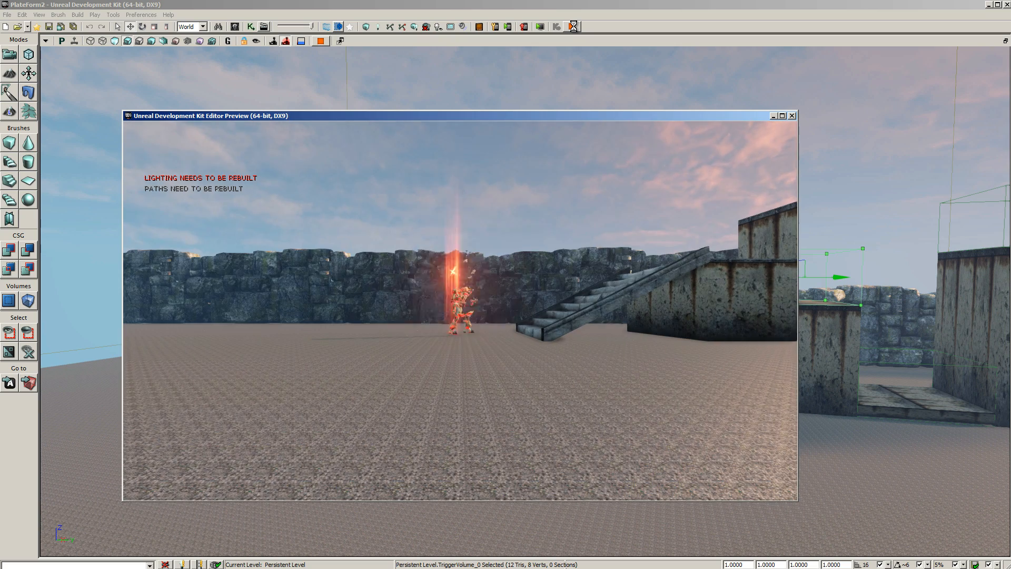
Step: Run the character up the stairs again, jump onto the second block beside the moving platform, and end the preview
key("d")
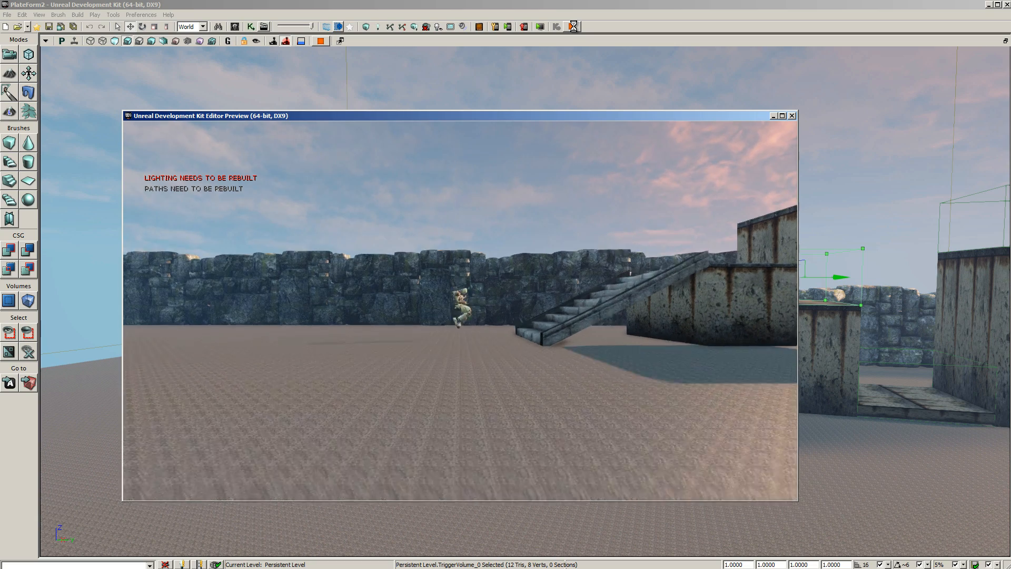
key("d")
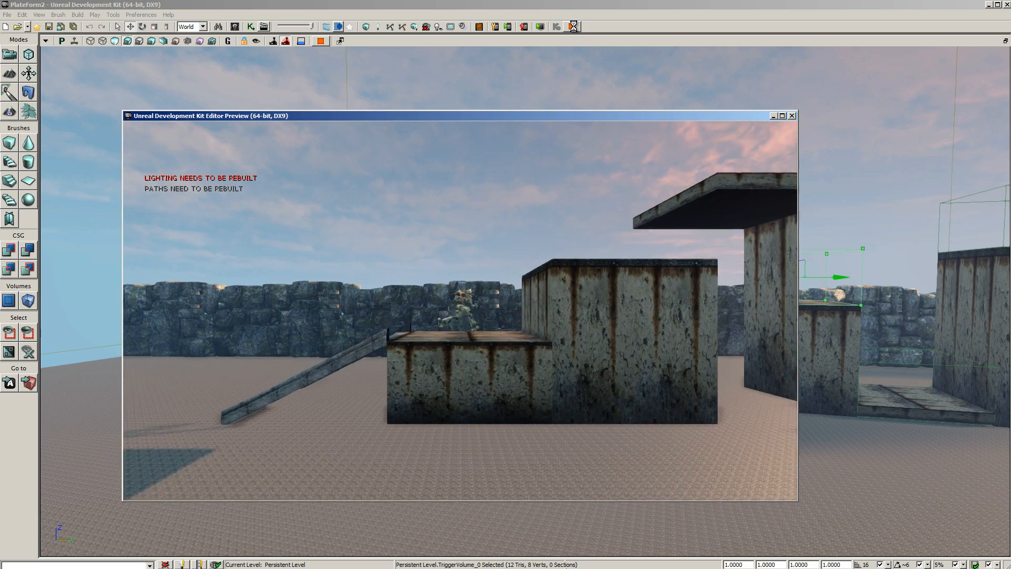
key("d")
key("space")
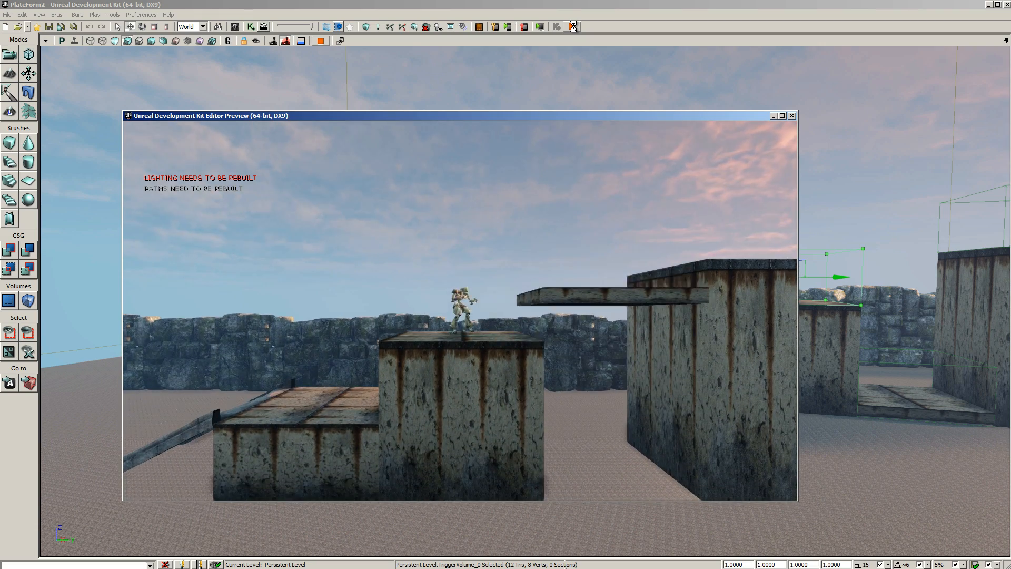
key("Escape")
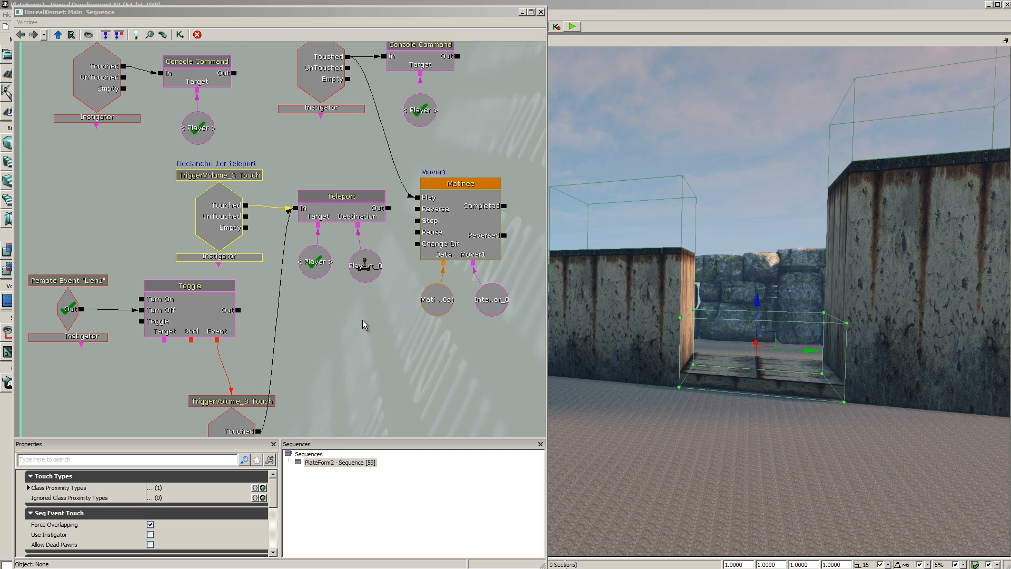
Step: Inspect the first teleport's touch event and Teleport action, play-test it by dropping into the gap after the second block, and end the preview
left_click(220, 215)
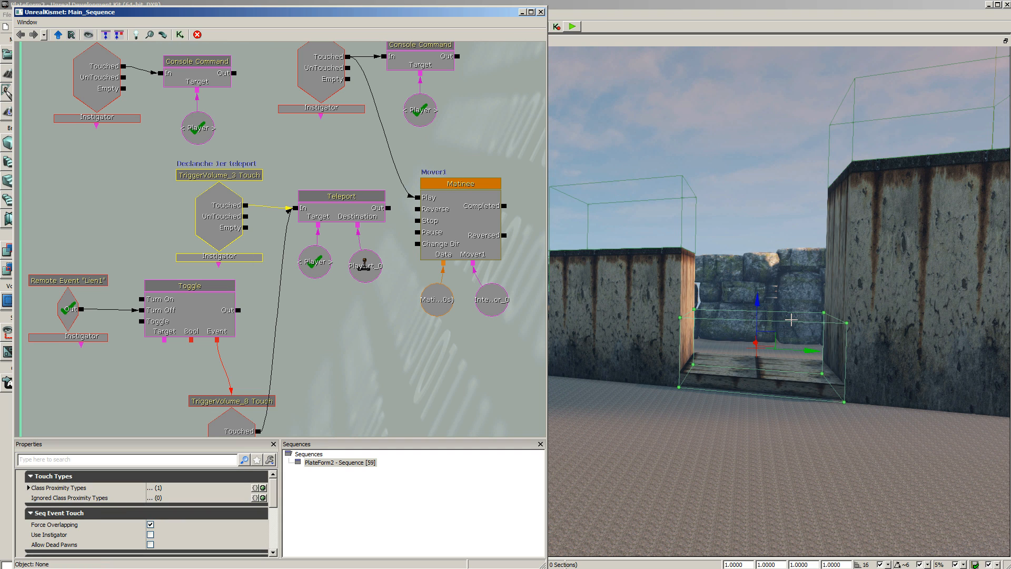
left_click(343, 212)
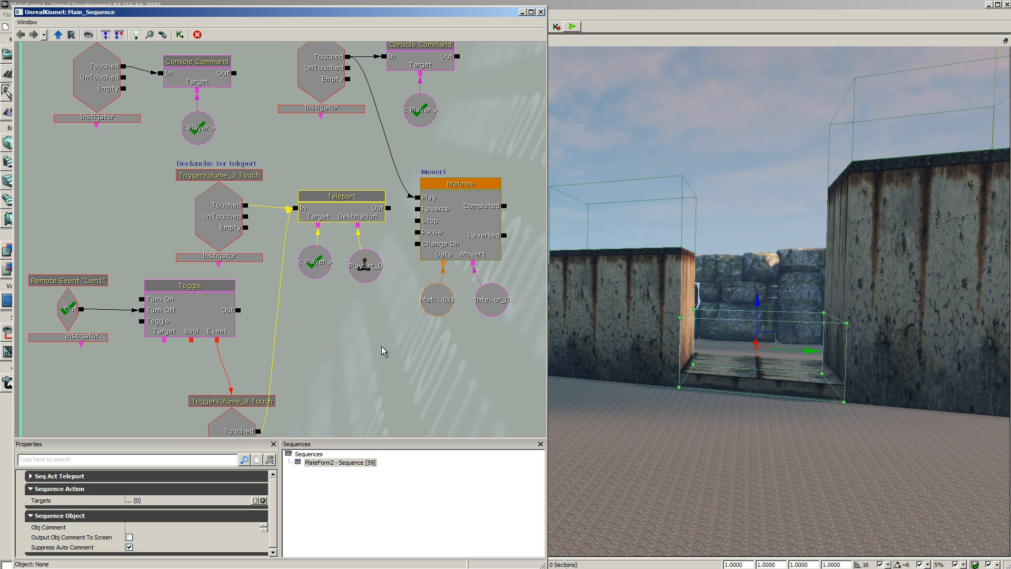
left_click(572, 26)
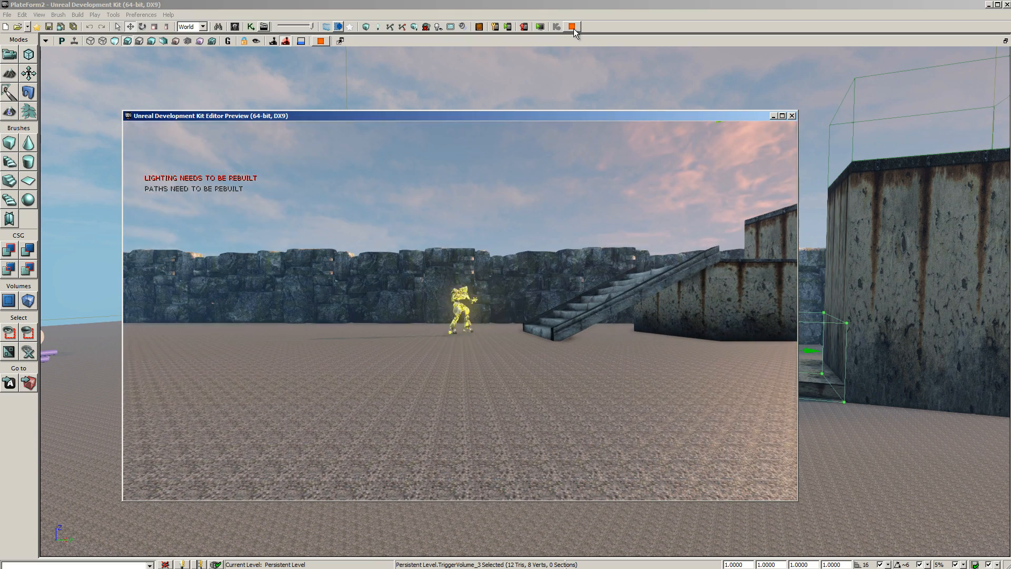
key("d")
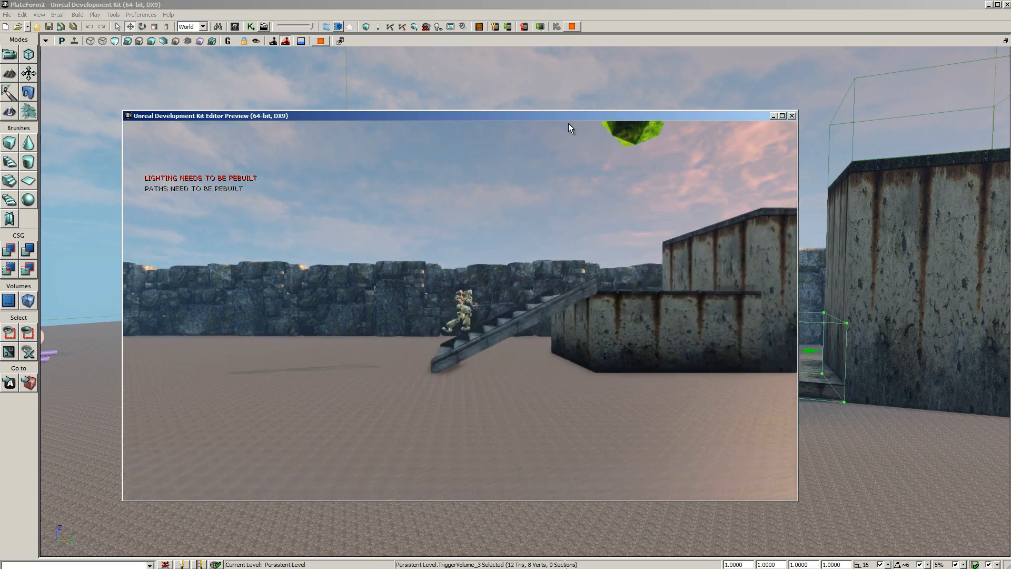
key("space")
key("space")
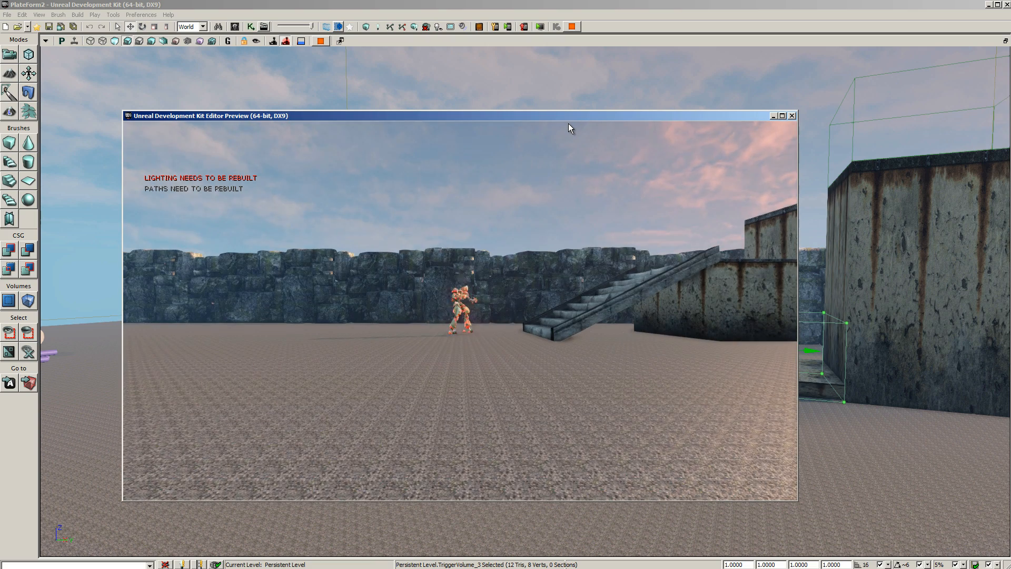
key("d")
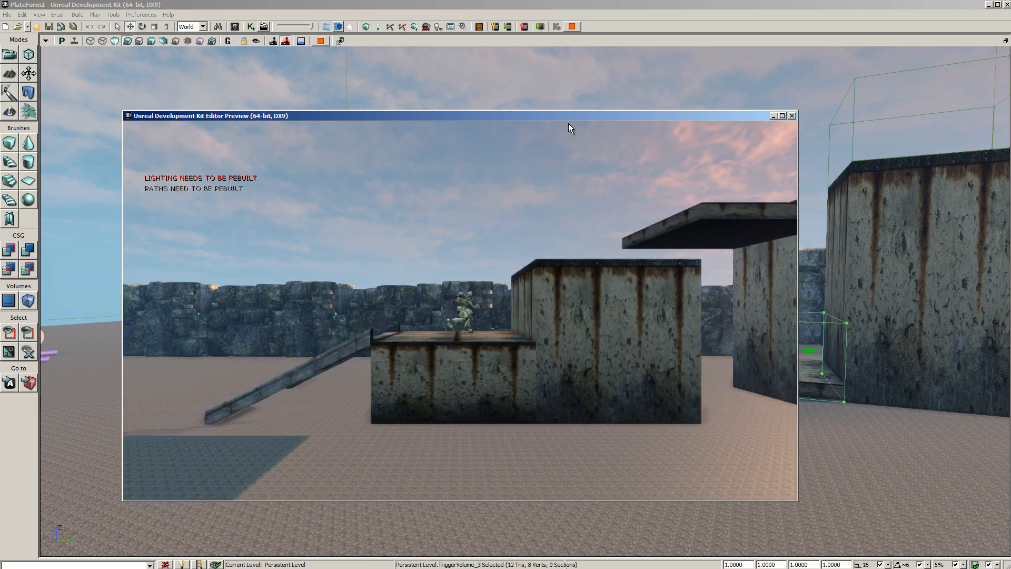
key("space")
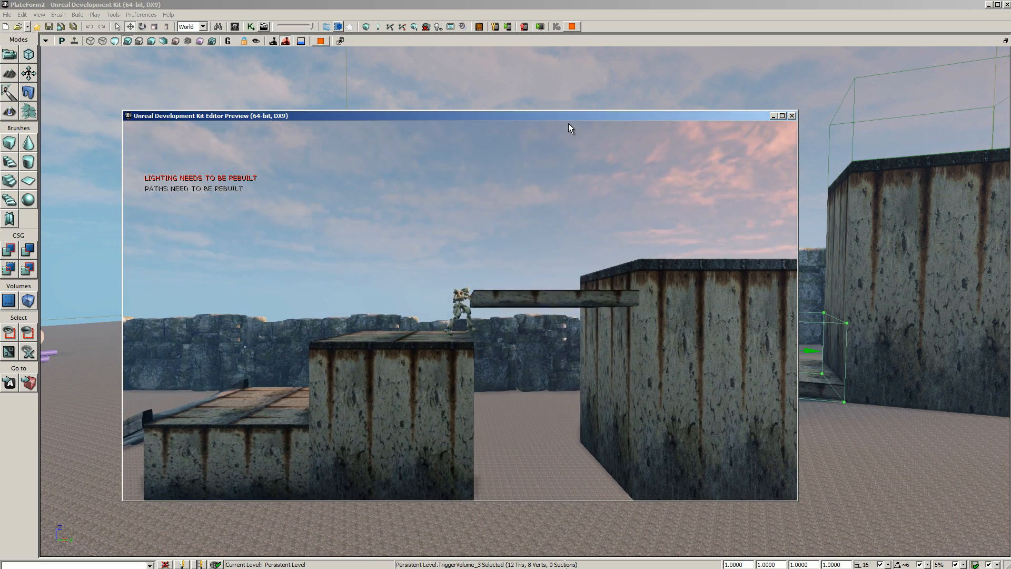
key("d")
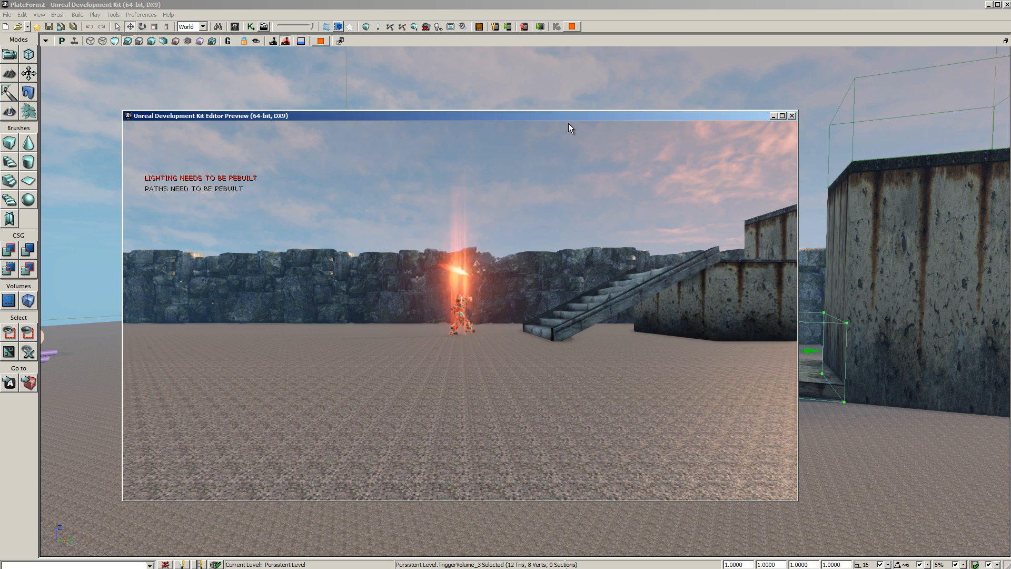
key("Escape")
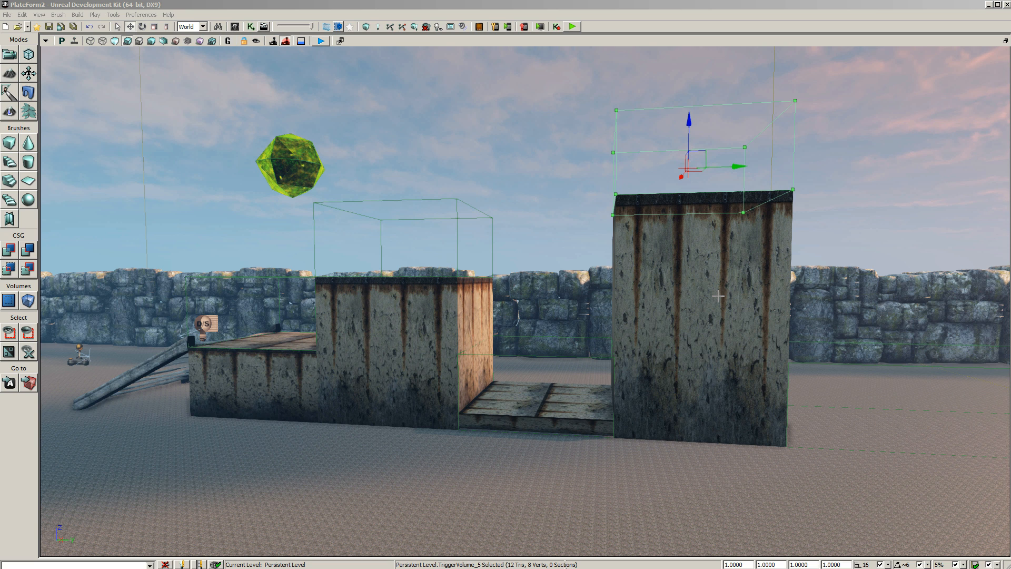
Step: Open Kismet and inspect the Console Command and Modify Property actions of the Double Jump touch event
left_click(252, 26)
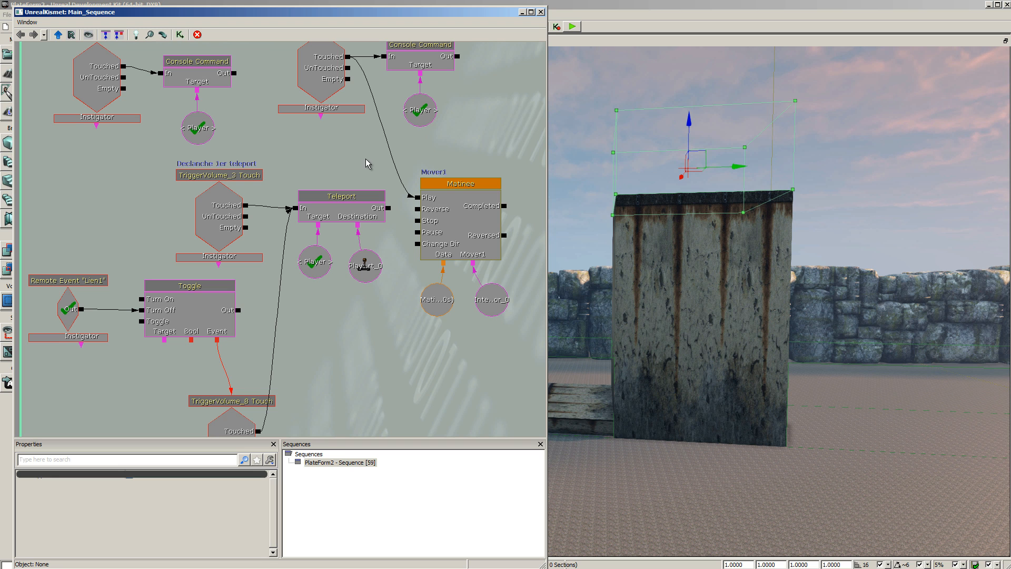
left_click_drag(370, 160, 330, 202)
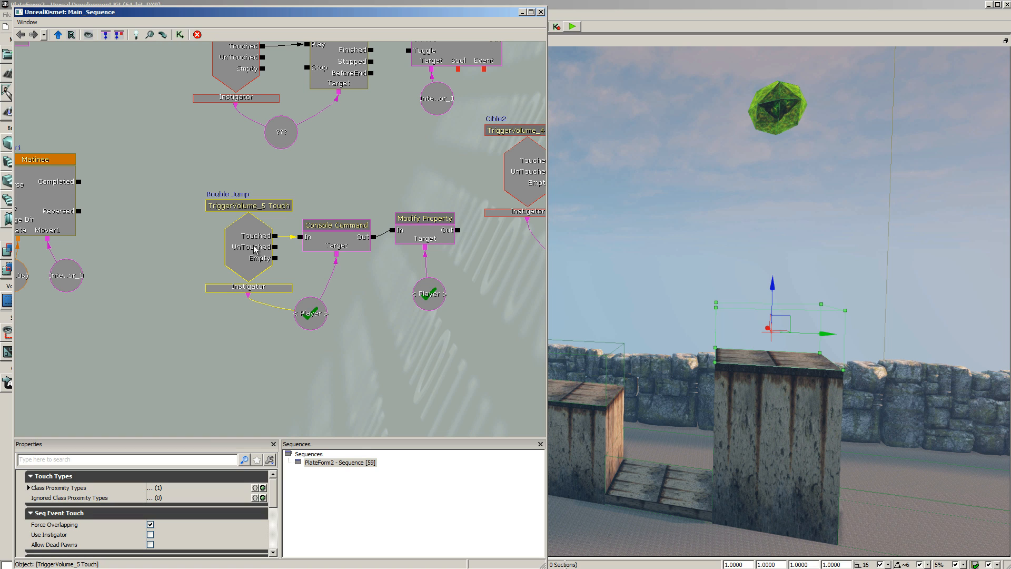
left_click(334, 244)
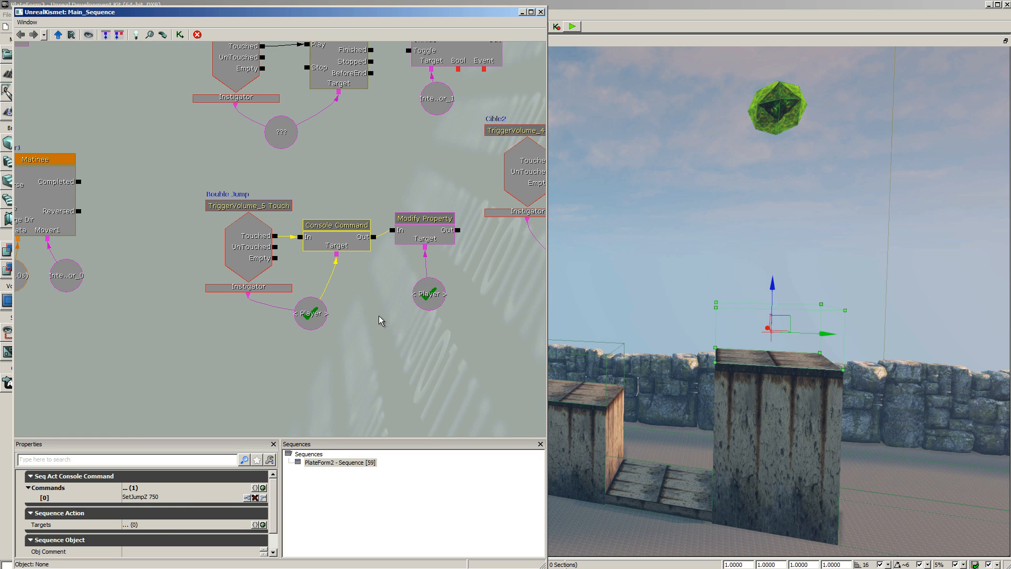
left_click(434, 237)
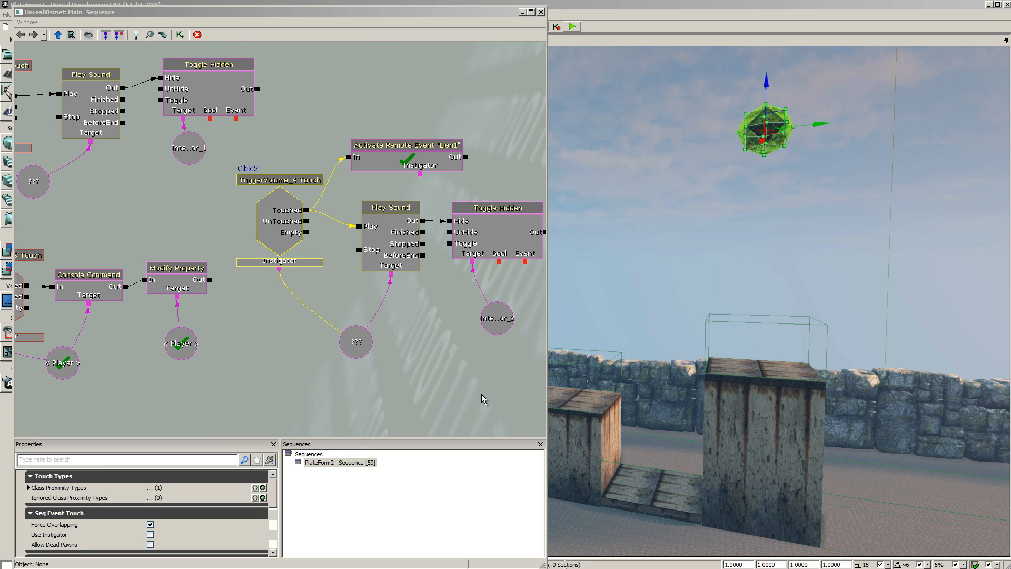
Step: Inspect the Cible2 touch event together with its Play Sound and Toggle Hidden actions
left_click(284, 210)
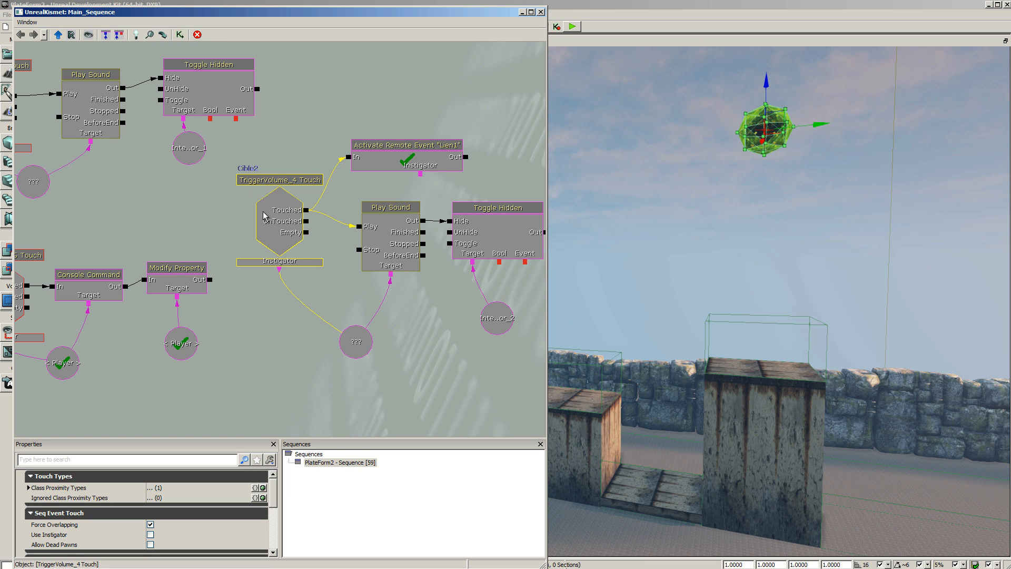
left_click(395, 237)
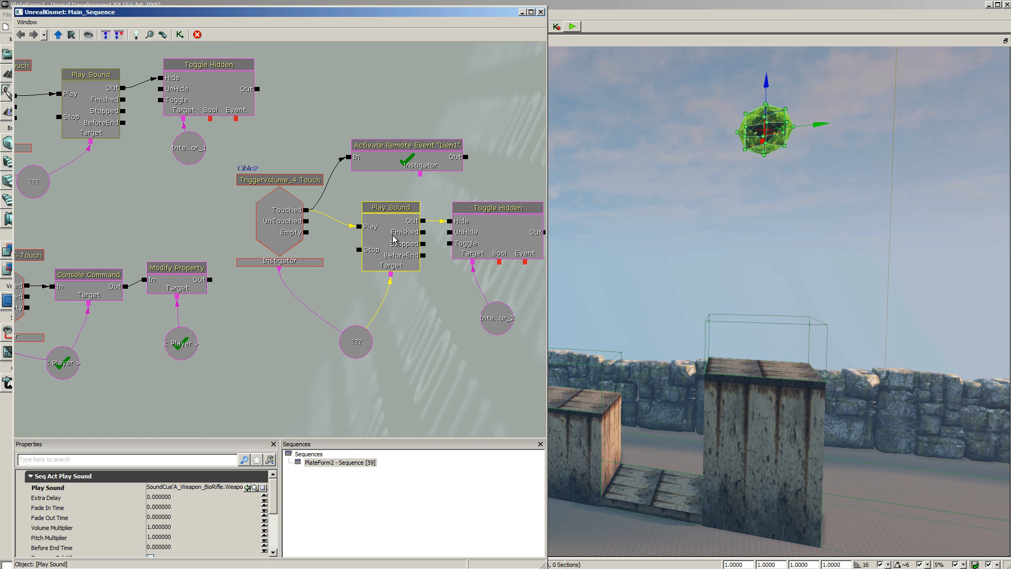
left_click(503, 237)
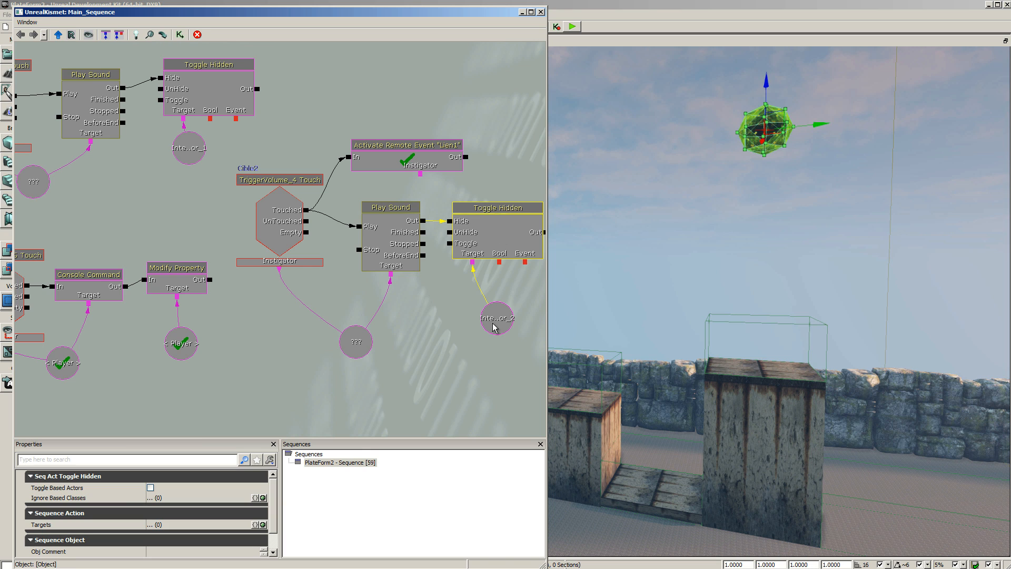
Step: Play-test the route over the moving platform to the tallest block, double-jump from its top, and end the preview
left_click(572, 26)
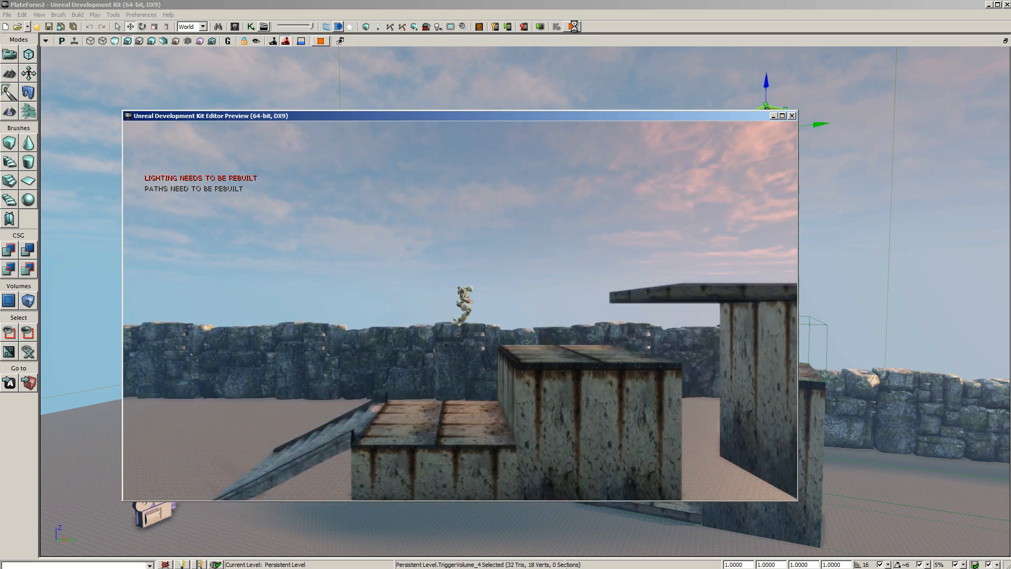
key("space")
key("d")
key("space")
key("d")
key("d")
key("d")
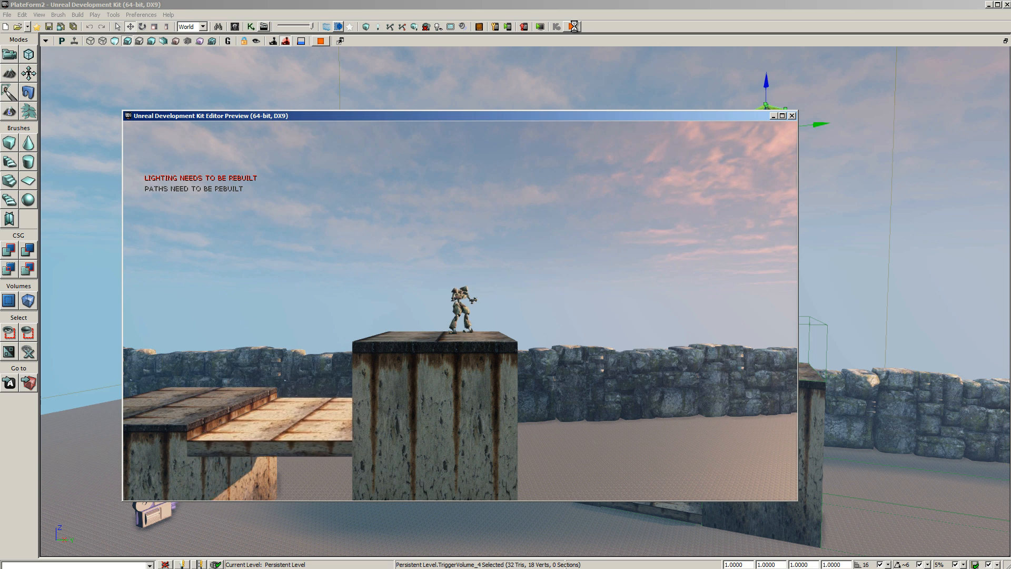
key("a")
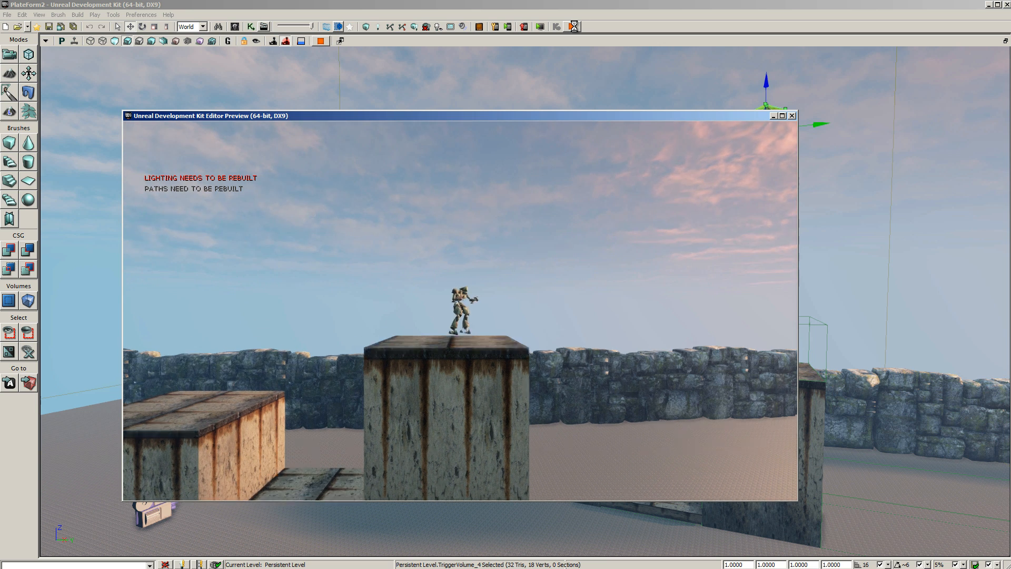
key("space")
key("space")
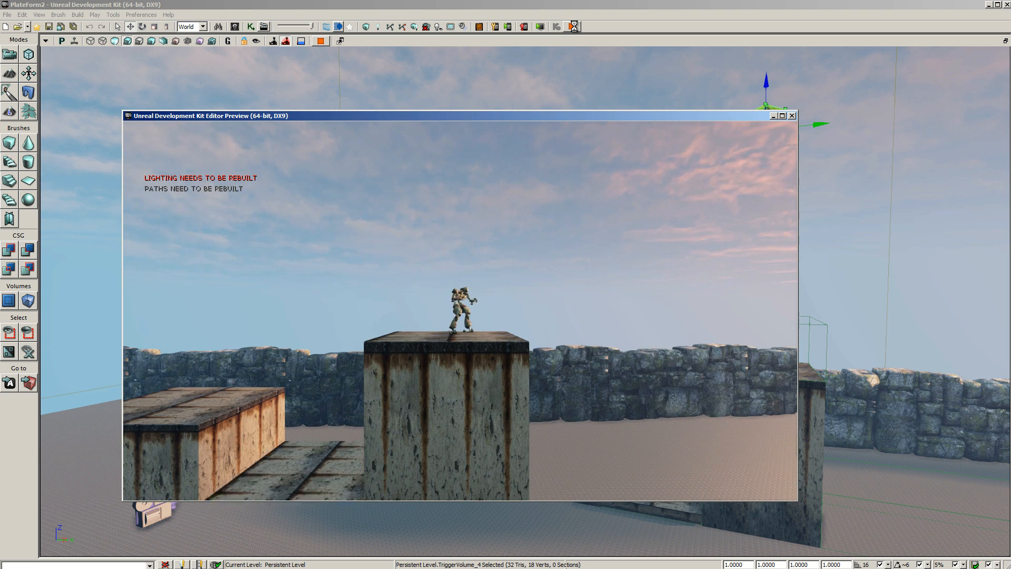
key("Escape")
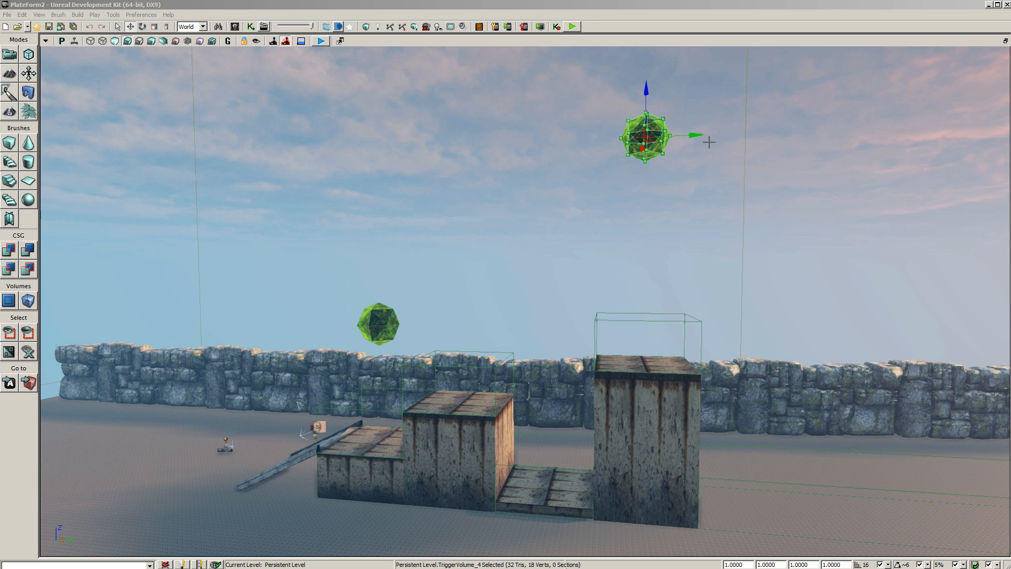
Step: Select the long trigger volume on the ground beyond the tallest block and open Kismet at the teleport events
left_click_drag(632, 235, 647, 233)
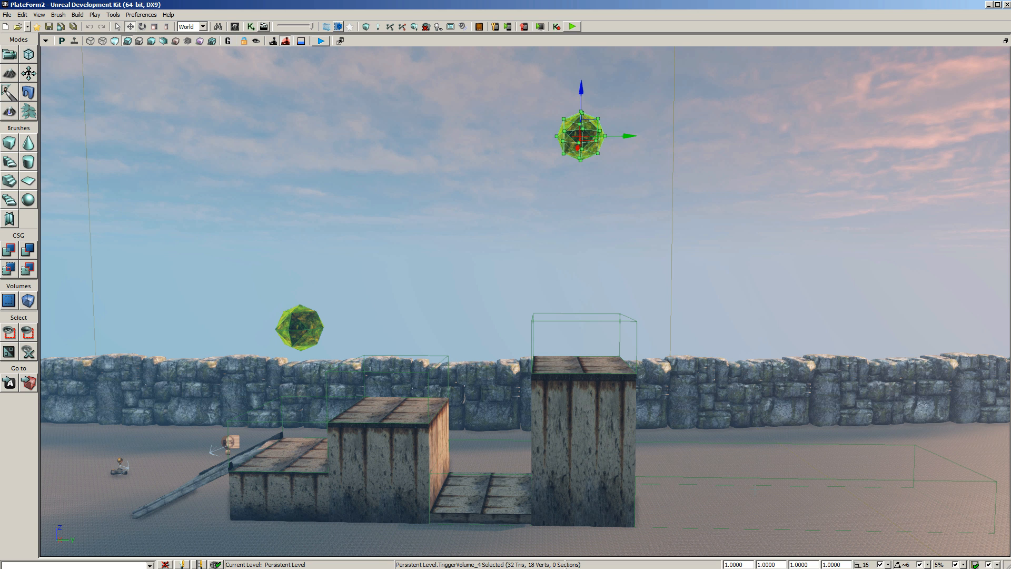
left_click_drag(541, 535, 561, 560)
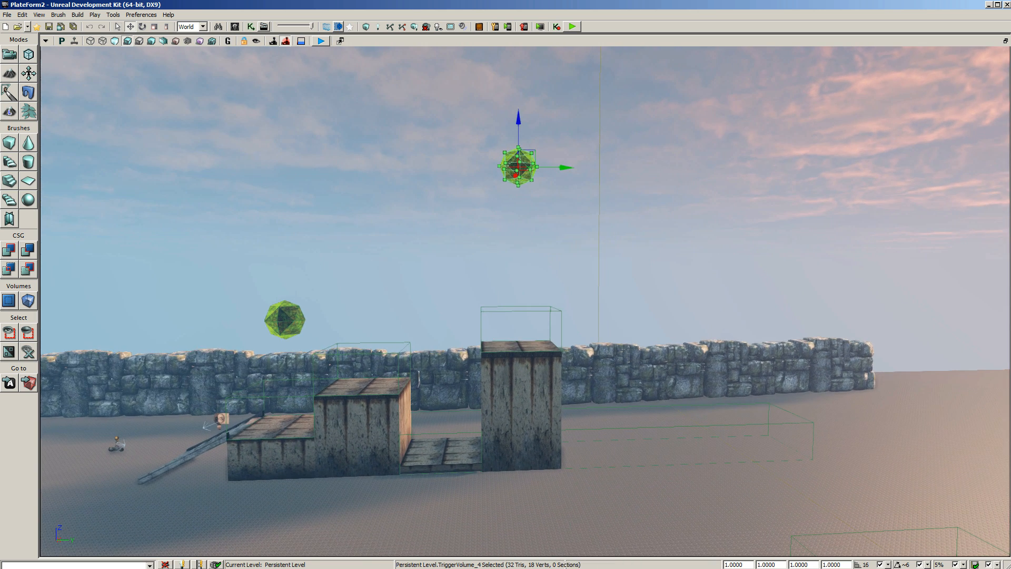
left_click(769, 423)
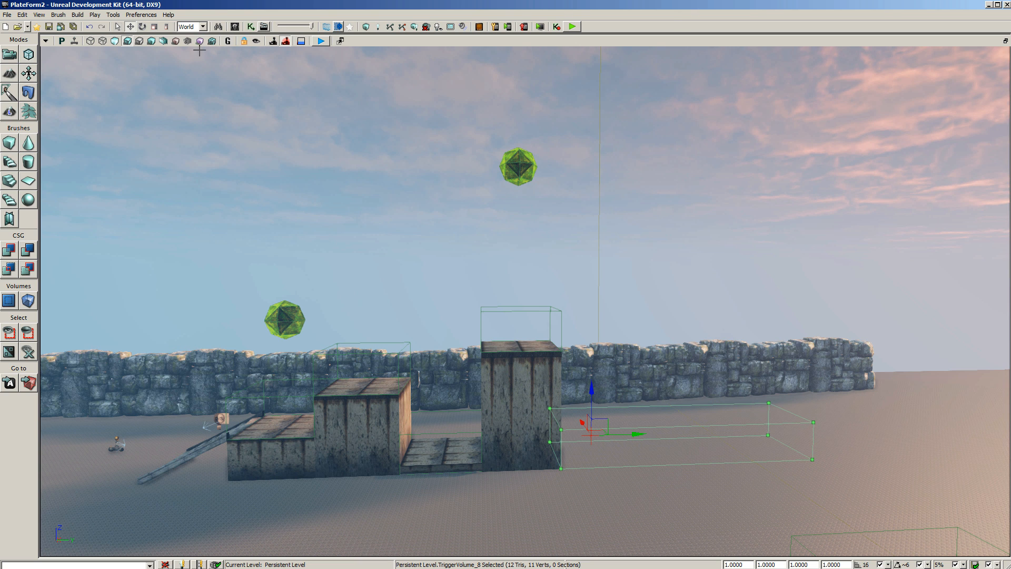
left_click(251, 27)
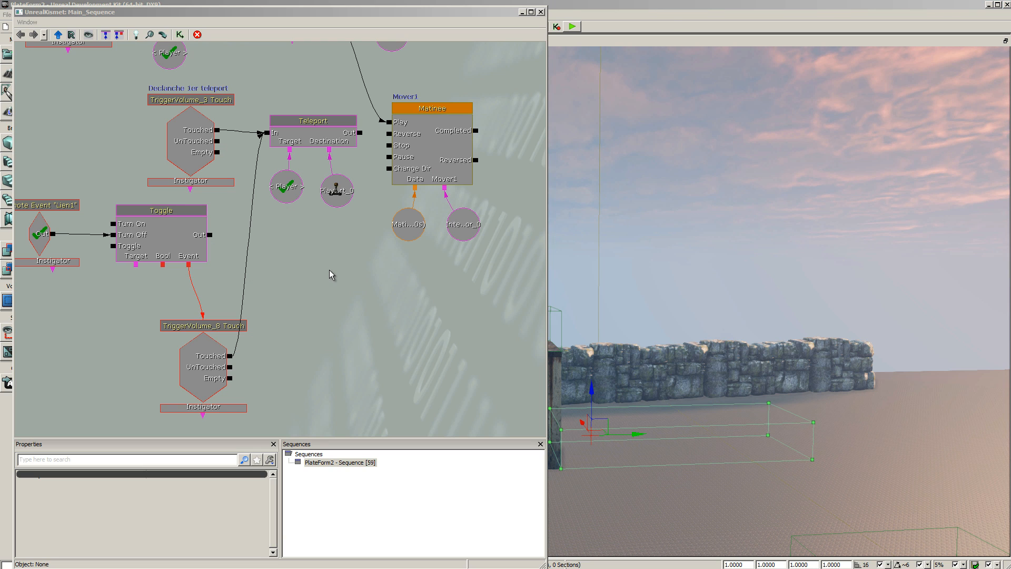
Step: Inspect the second teleport touch event wired to the Teleport action, alongside its trigger volume and the high target in the level
left_click(206, 372)
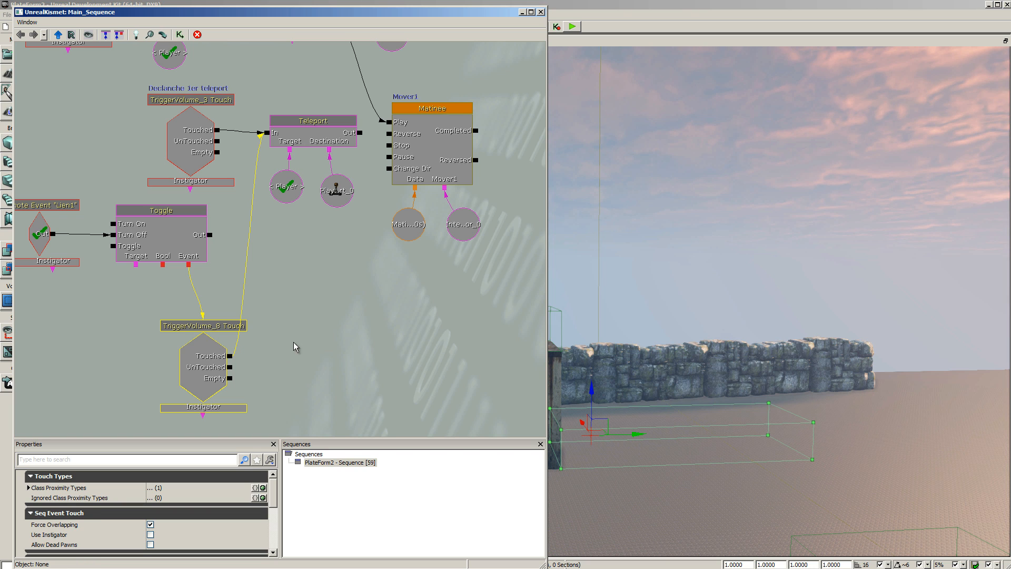
left_click(313, 139)
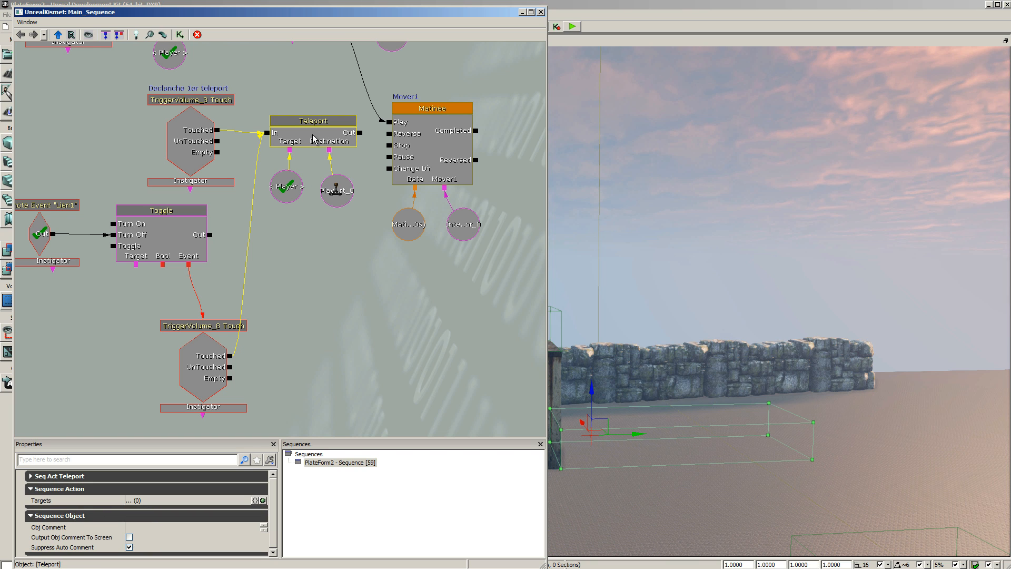
left_click(206, 373)
left_click_drag(411, 296, 504, 290)
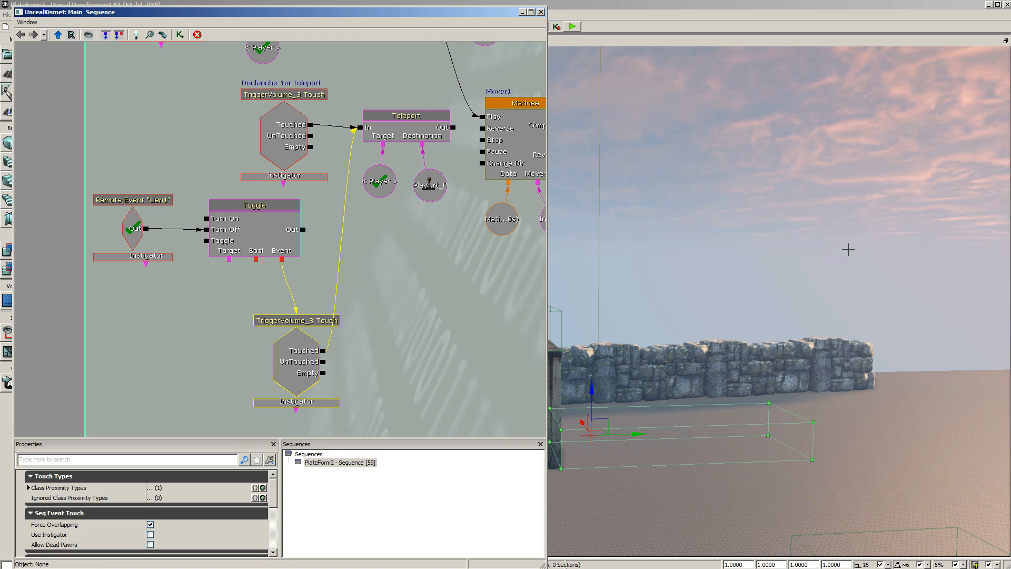
left_click_drag(849, 248, 804, 268)
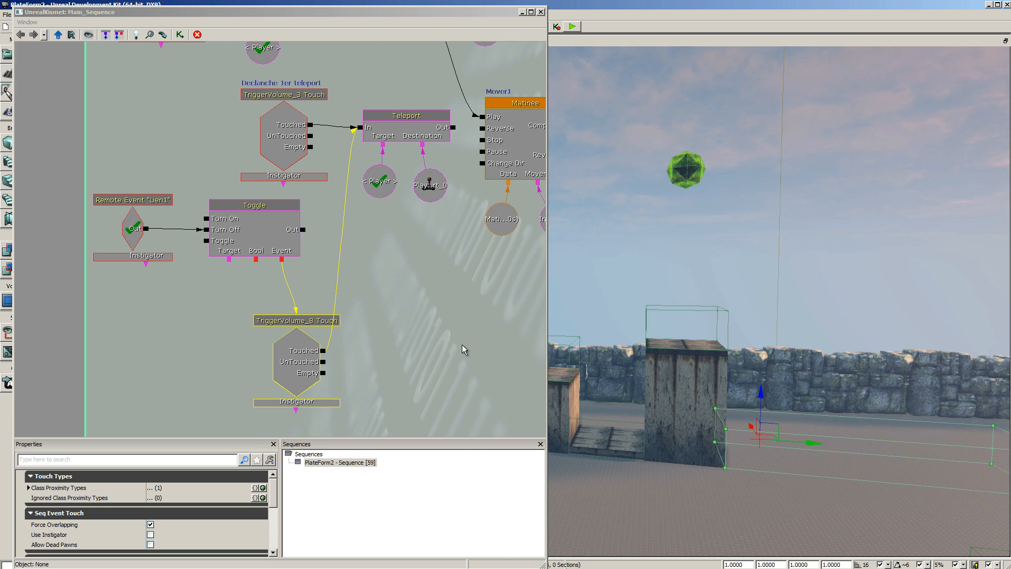
Step: Trace the Lien1 link from the Cible2 event's Activate Remote Event to the Toggle that turns off the second teleport event
left_click_drag(441, 314, 115, 367)
left_click_drag(459, 376, 104, 410)
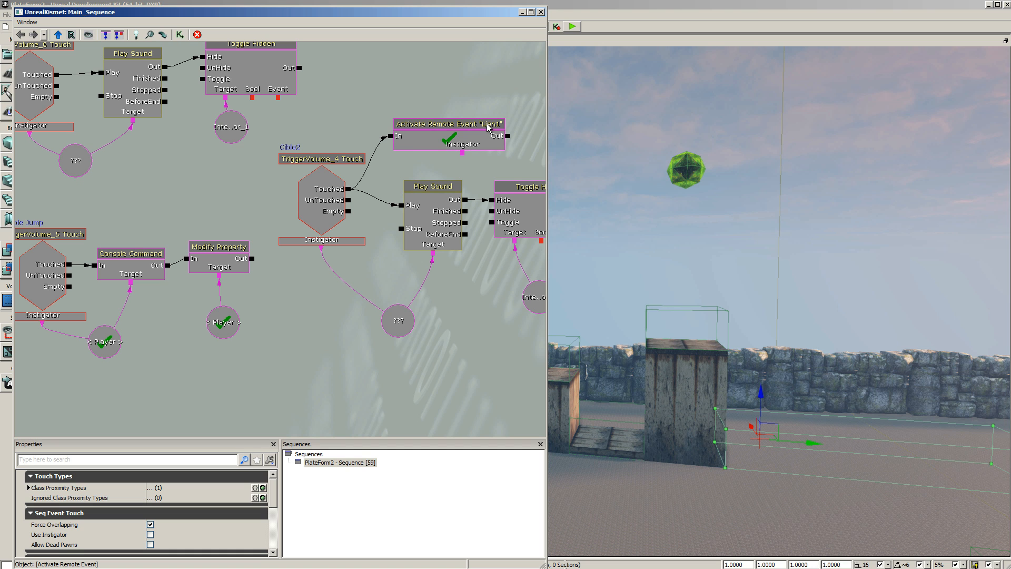
left_click_drag(250, 369, 545, 271)
left_click_drag(182, 338, 497, 337)
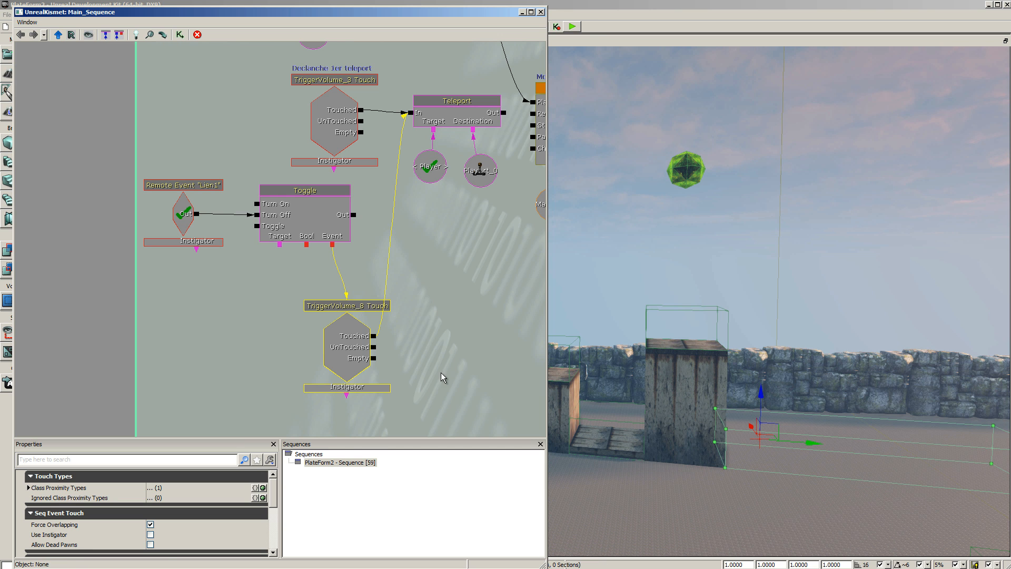
Step: Play-test the route over the blocks and moving platform, running off the tallest block without hitting the high target to trigger the teleport
left_click(573, 27)
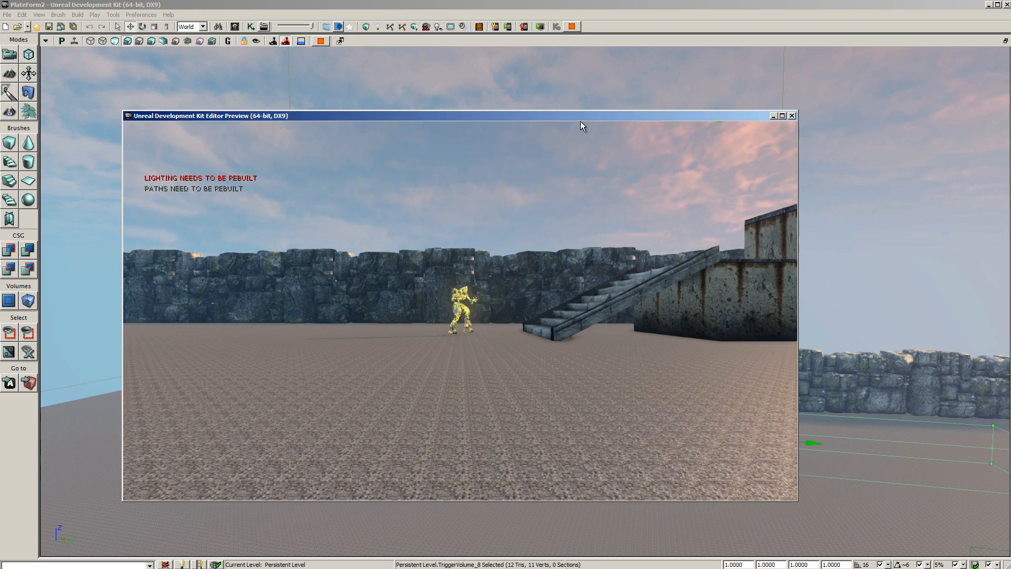
key("space")
key("d")
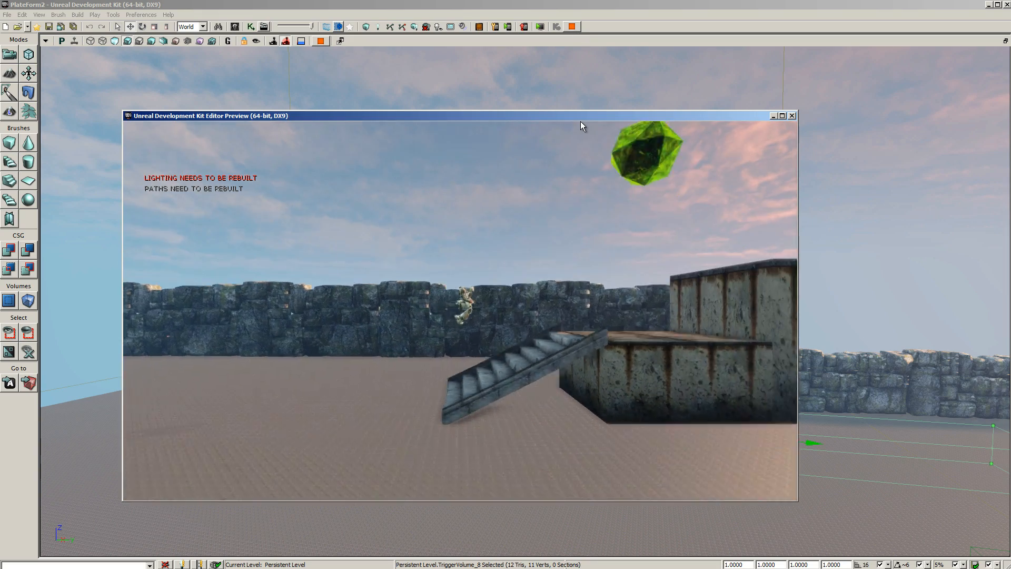
key("space")
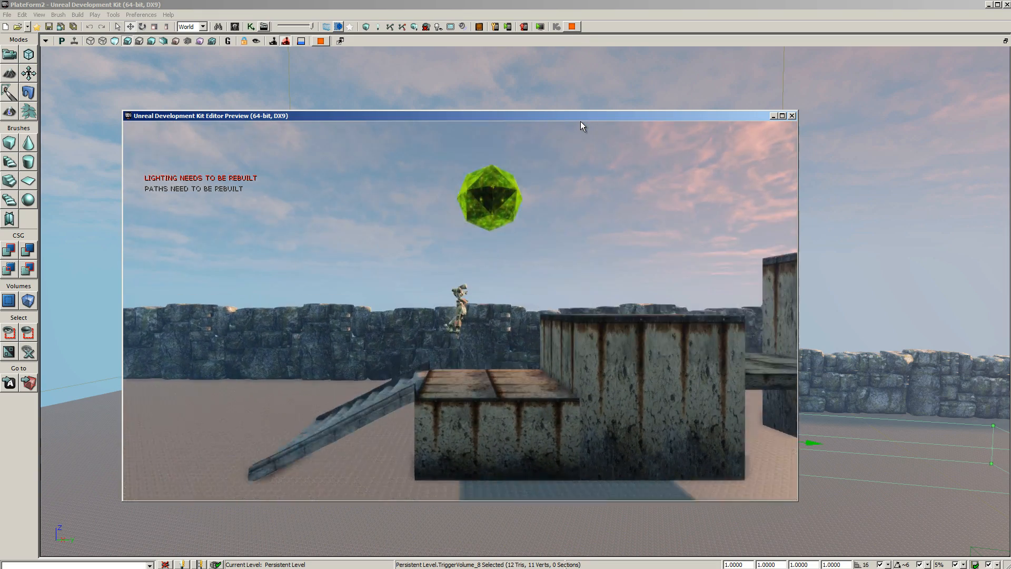
key("space")
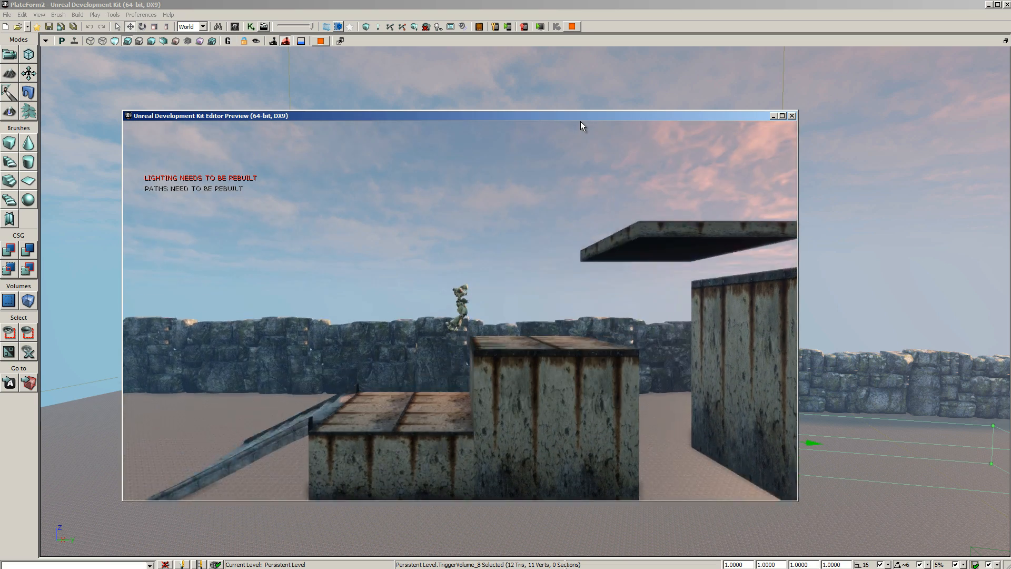
key("space")
key("d")
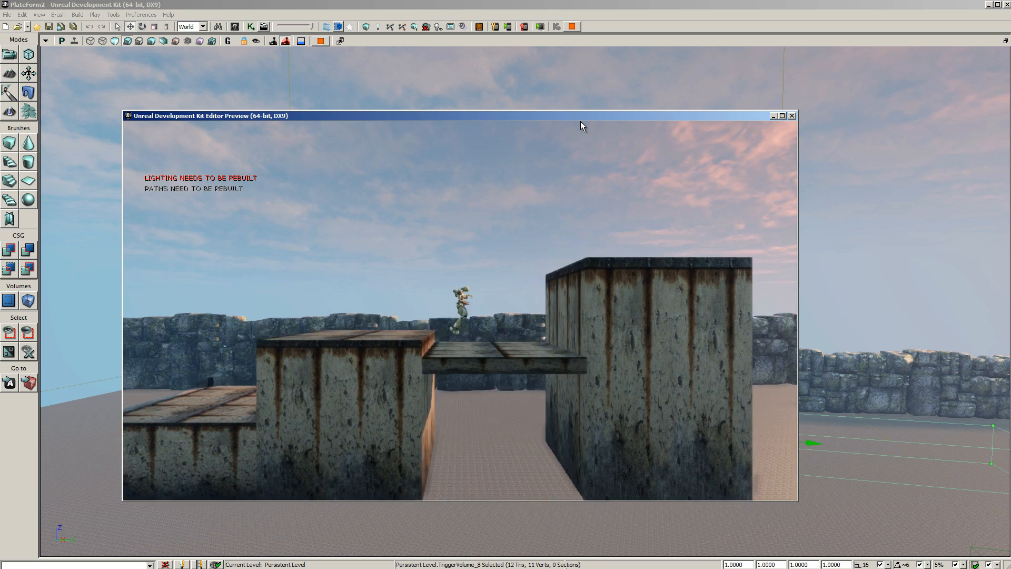
key("d")
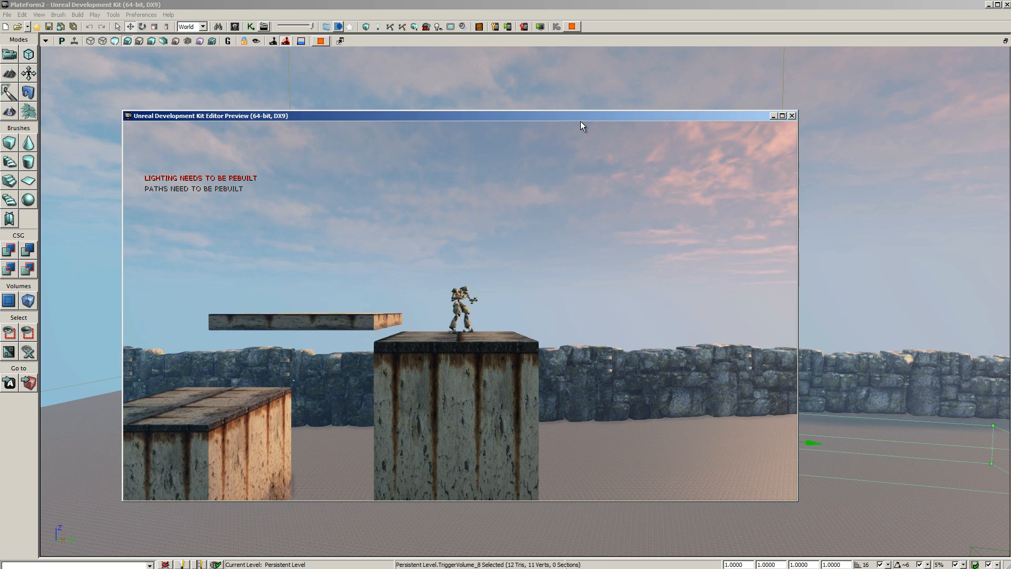
key("d")
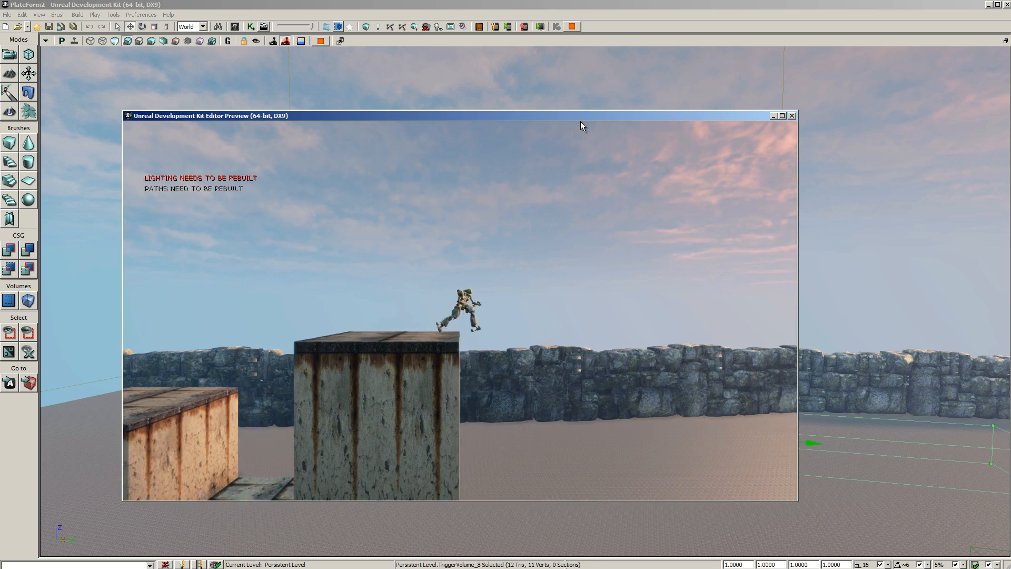
key("d")
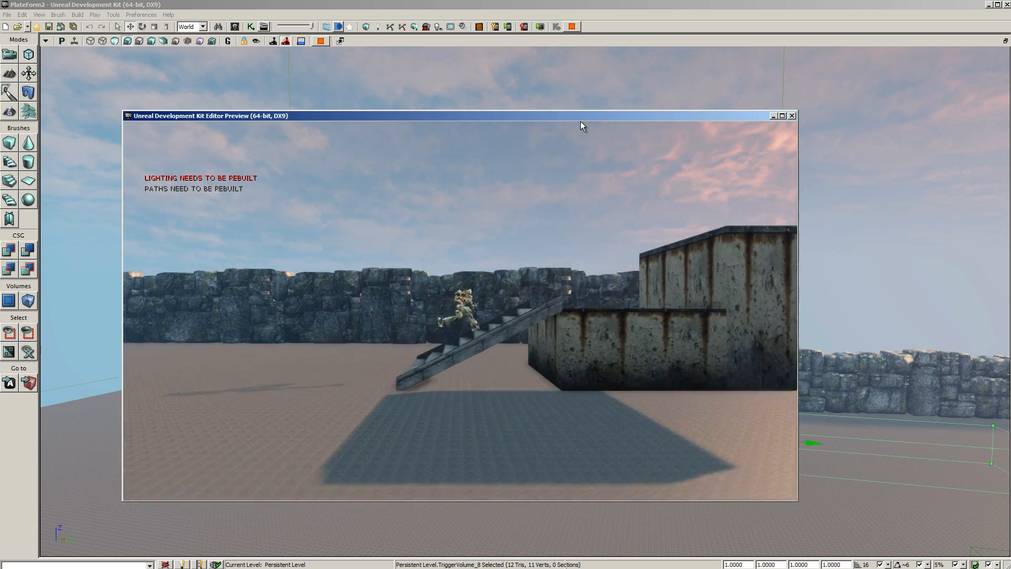
Step: Play-test the route again, double-jump into the high target from the tallest block, run across the ground beyond, and end the preview
key("d")
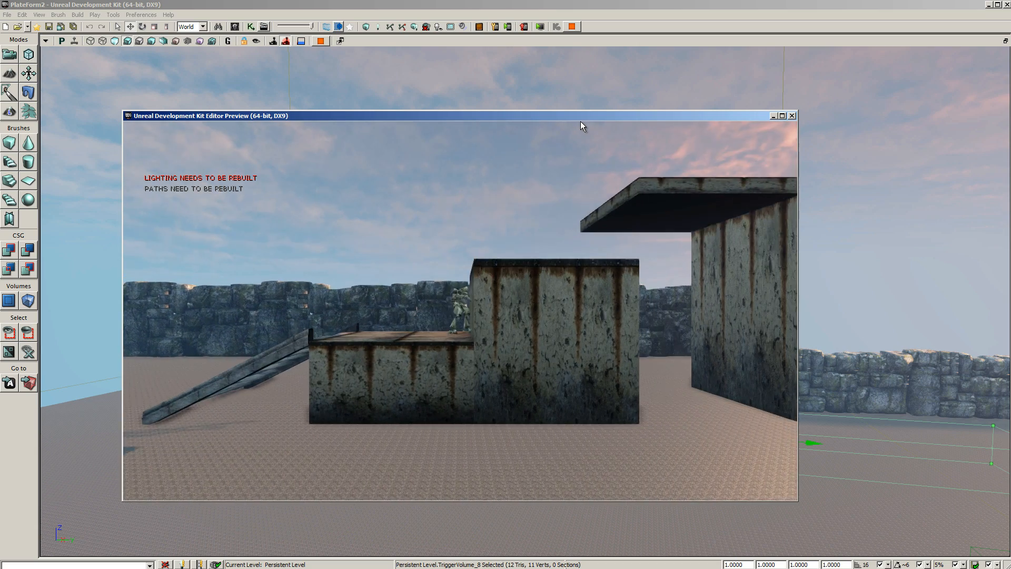
key("space")
key("d")
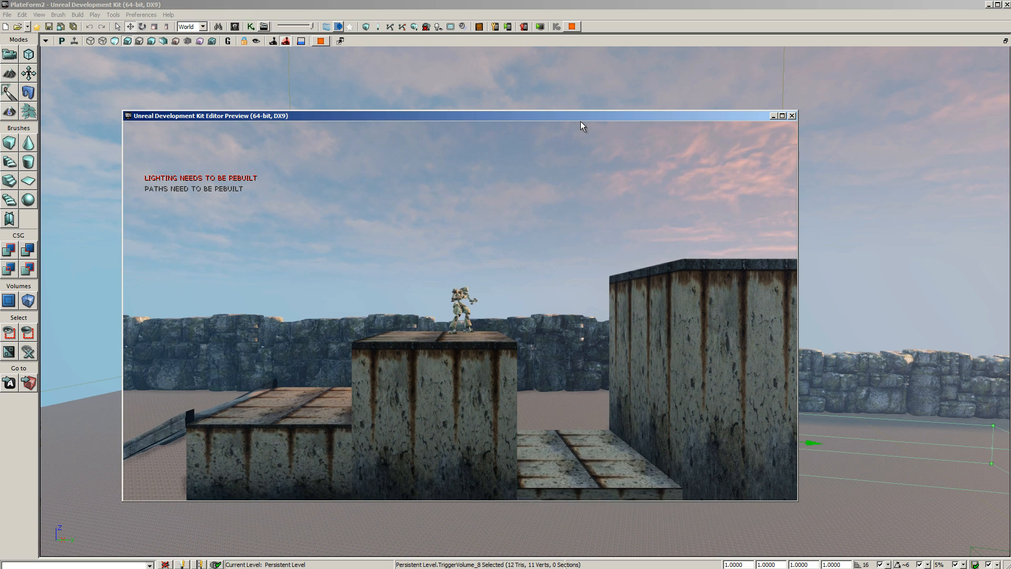
key("d")
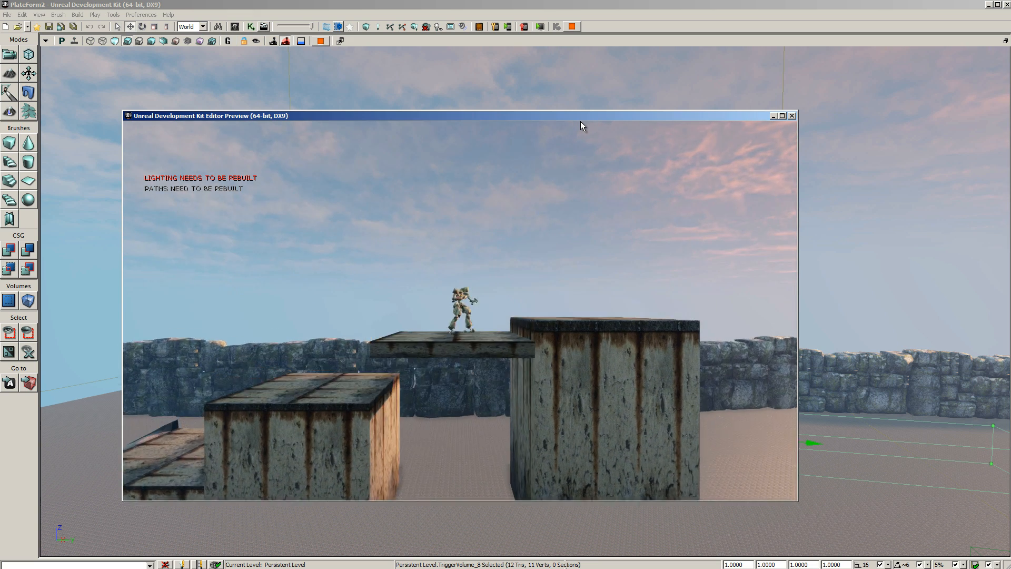
key("d")
key("space")
key("space")
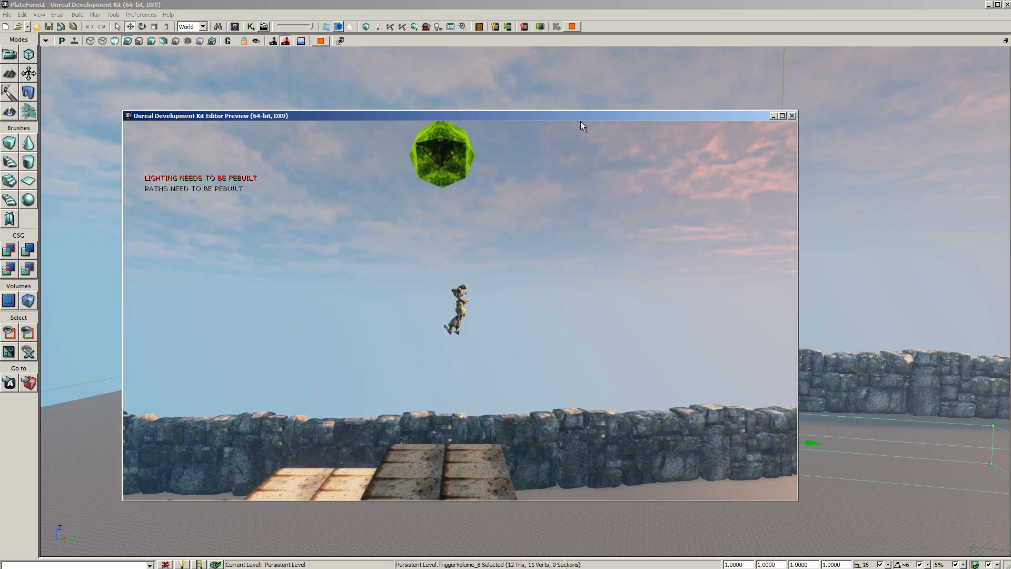
key("d")
key("d")
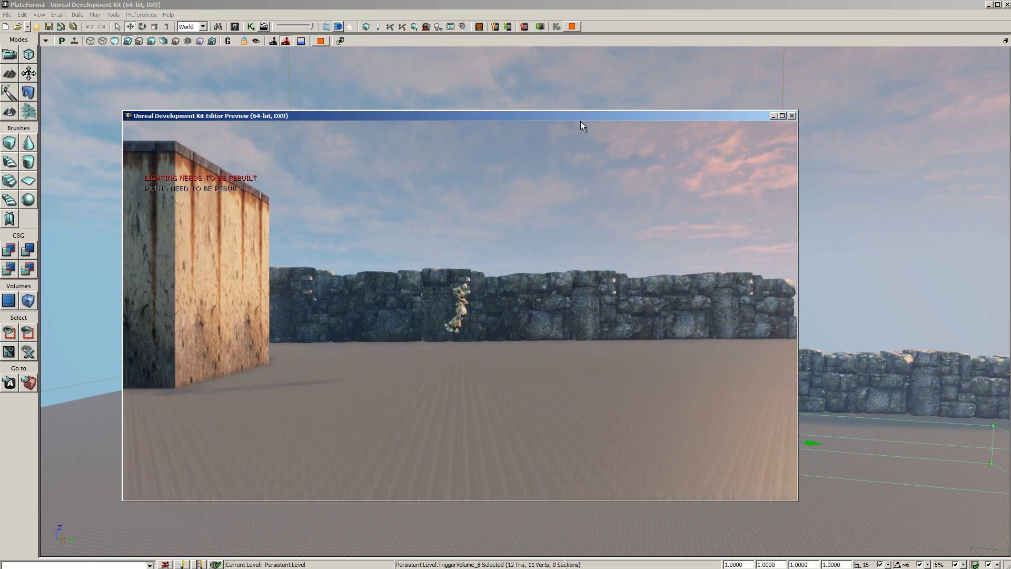
key("d")
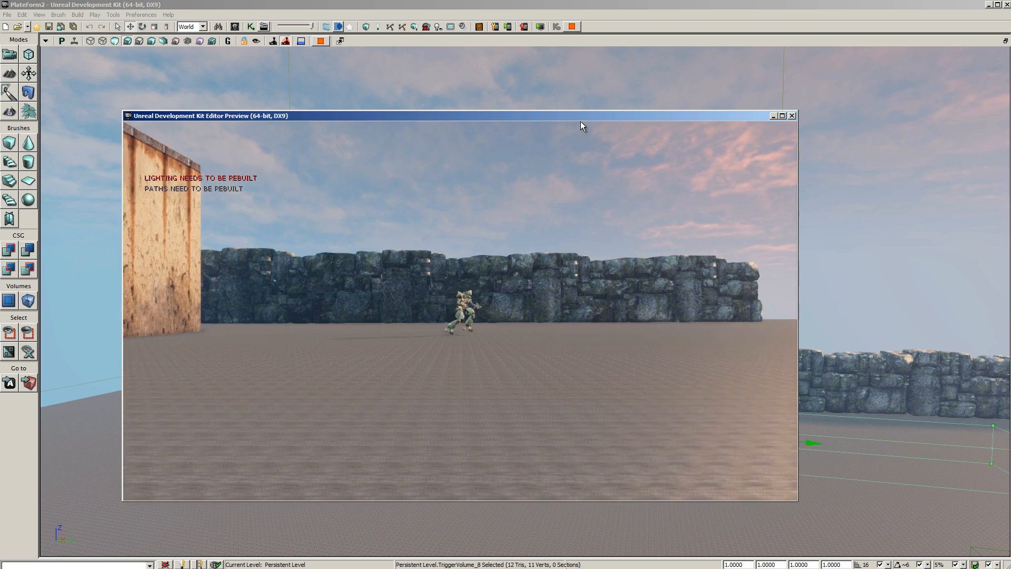
key("Escape")
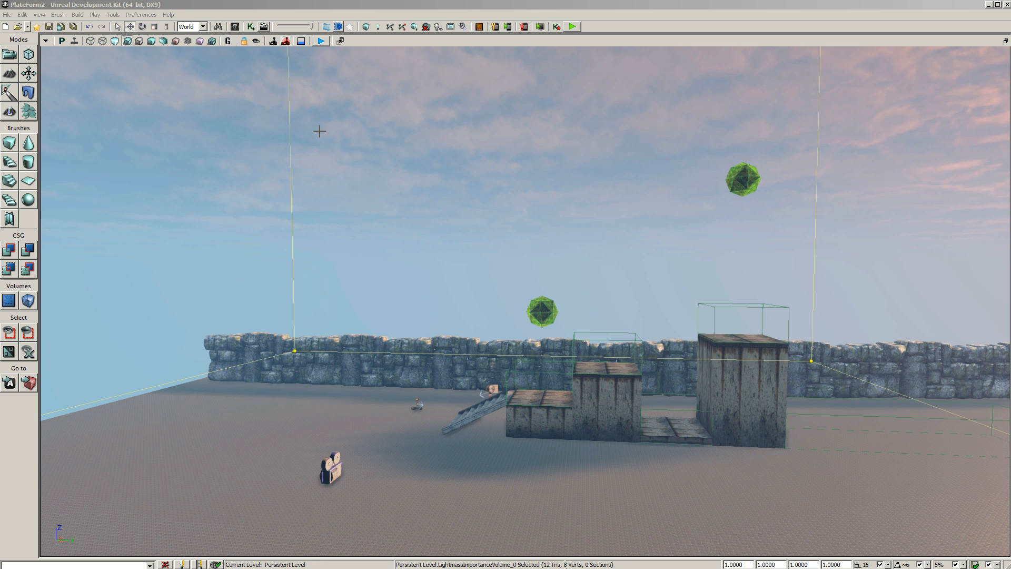
Step: Examine the Lightmass importance volume's properties and its extent around the level in the orthographic views, returning to the perspective view
double_click(289, 123)
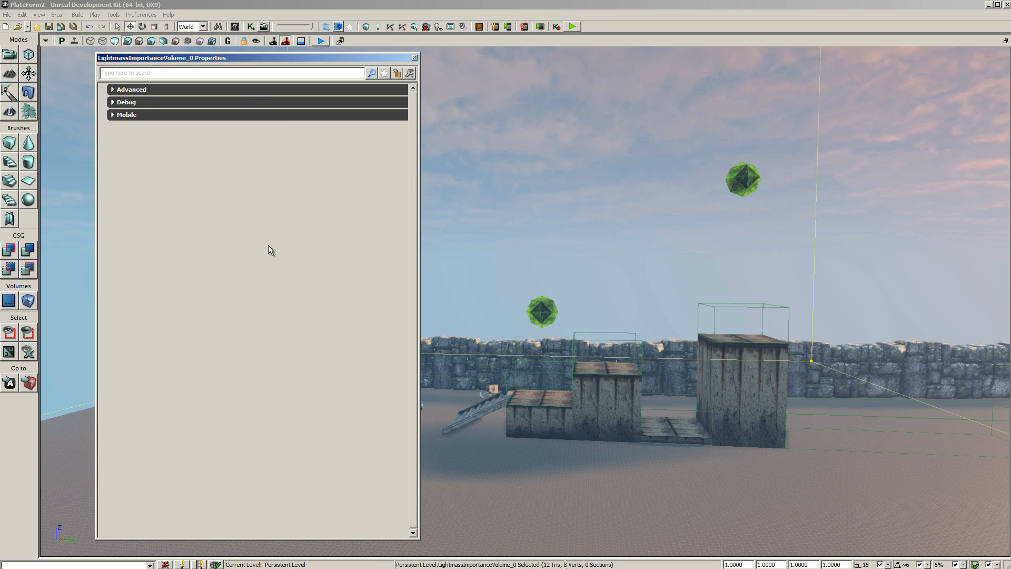
left_click(415, 57)
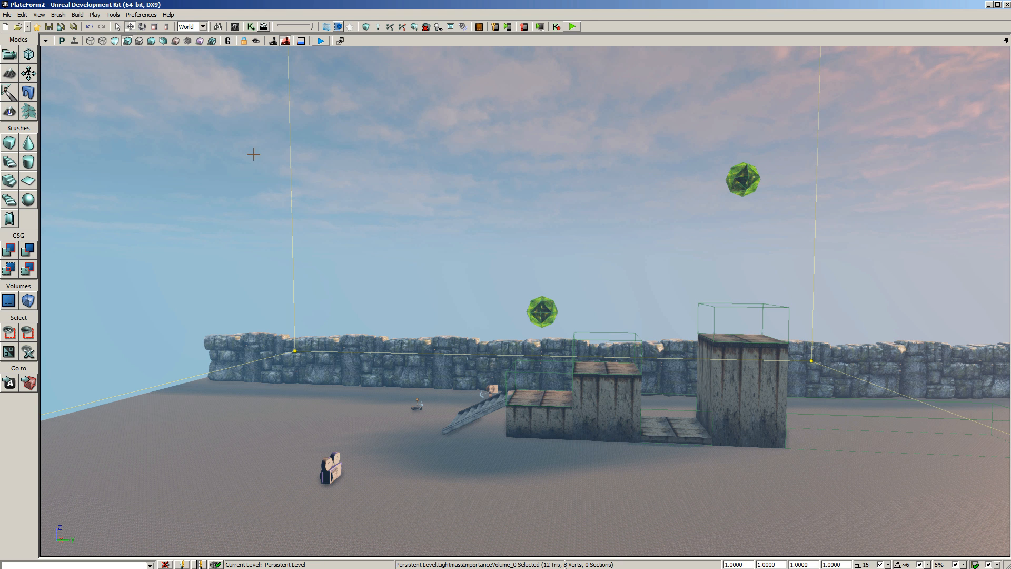
left_click(63, 41)
left_click_drag(227, 189, 223, 212)
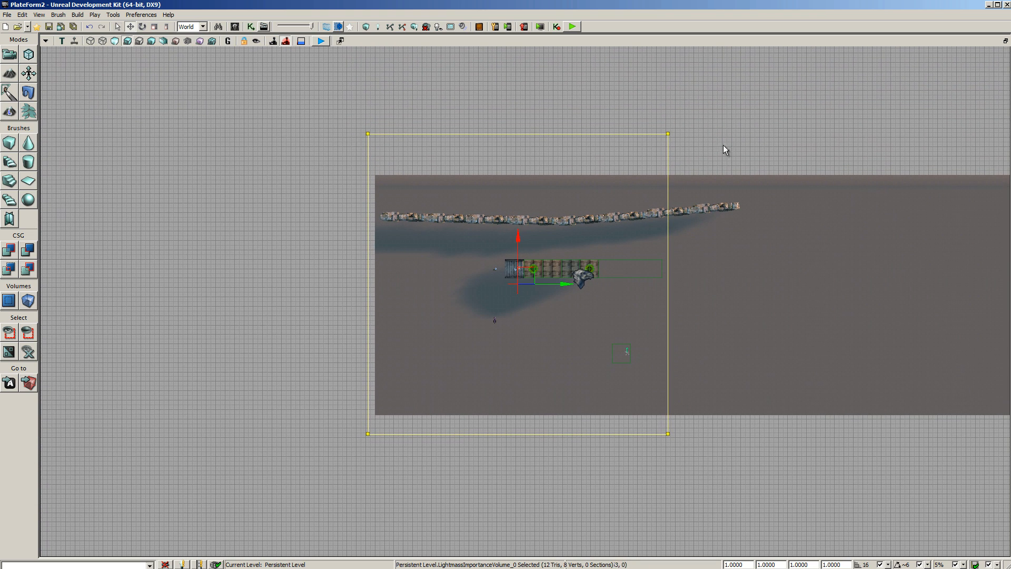
left_click(67, 43)
left_click(67, 44)
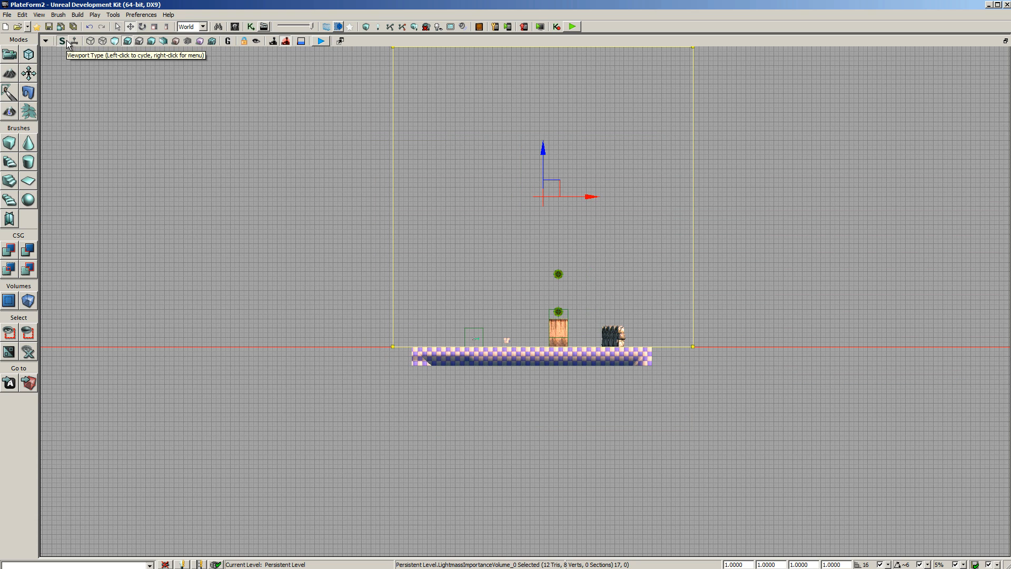
left_click(67, 43)
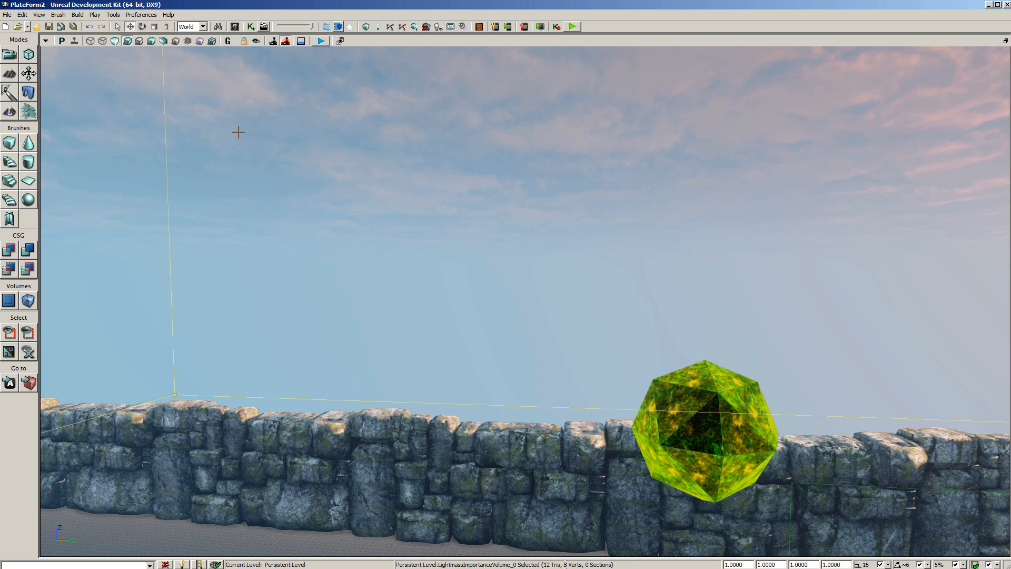
Step: Start a rebuild of the map
left_click(417, 30)
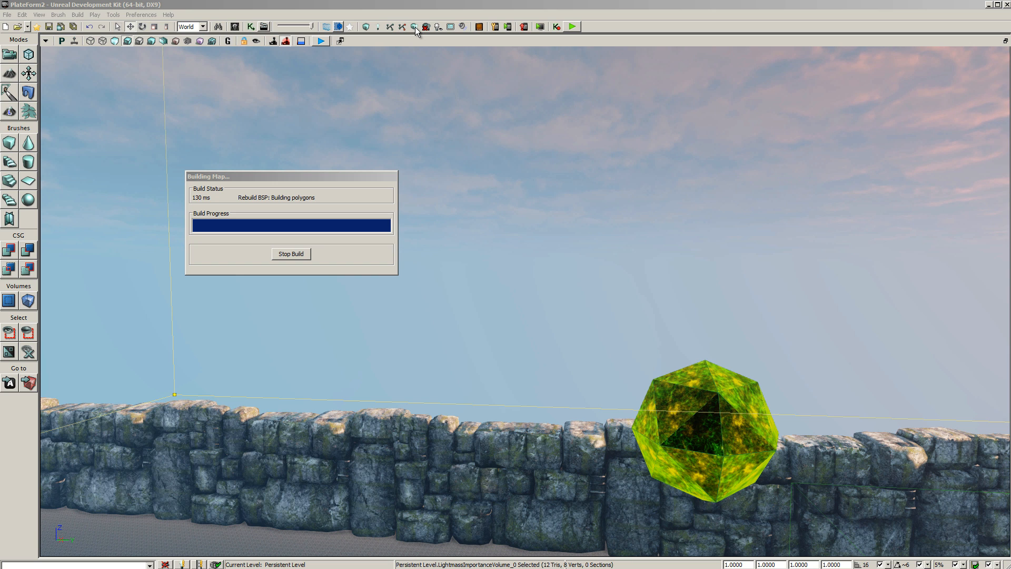